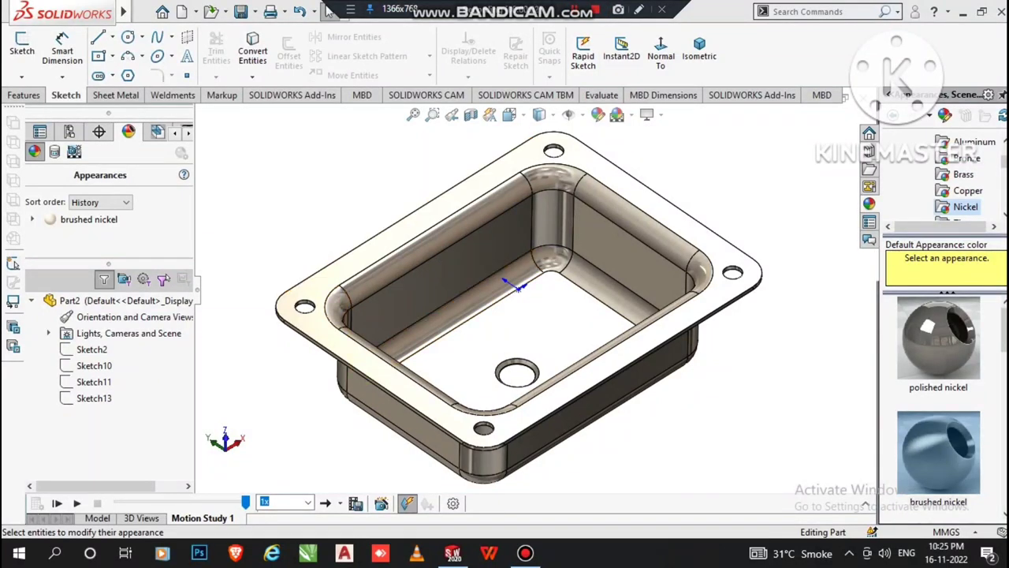
Zoom in on the finished sink's inner corner
right_click(798, 183)
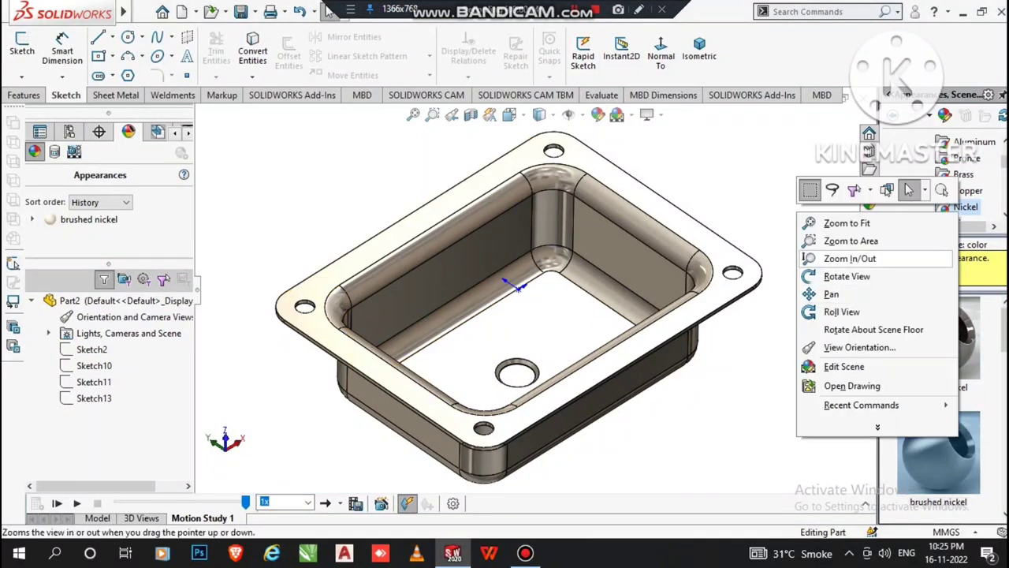
key(Escape)
scroll(513, 285, down, 2)
scroll(504, 285, down, 3)
scroll(495, 285, down, 3)
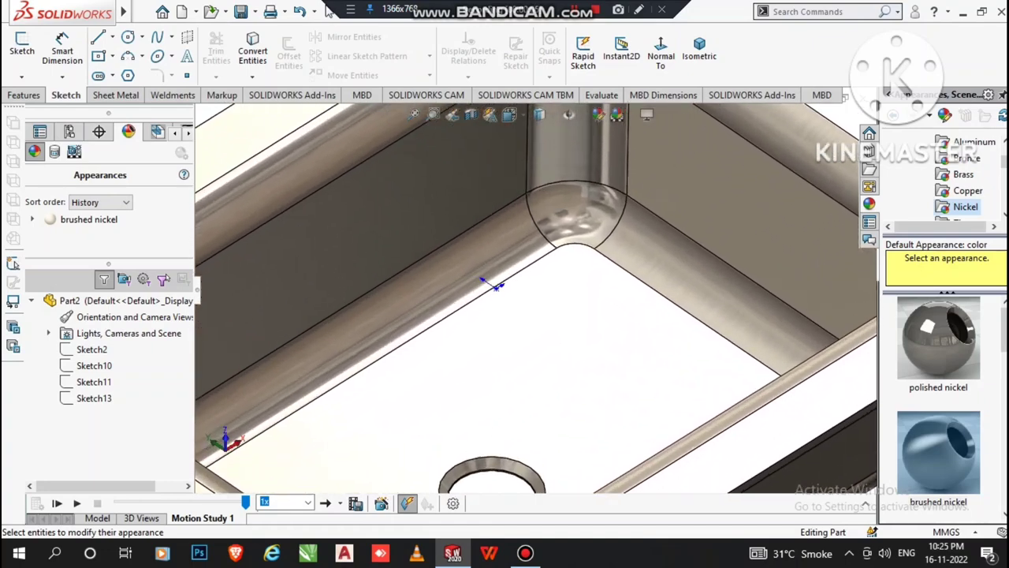
scroll(493, 285, up, 2)
scroll(504, 286, up, 3)
scroll(514, 286, up, 2)
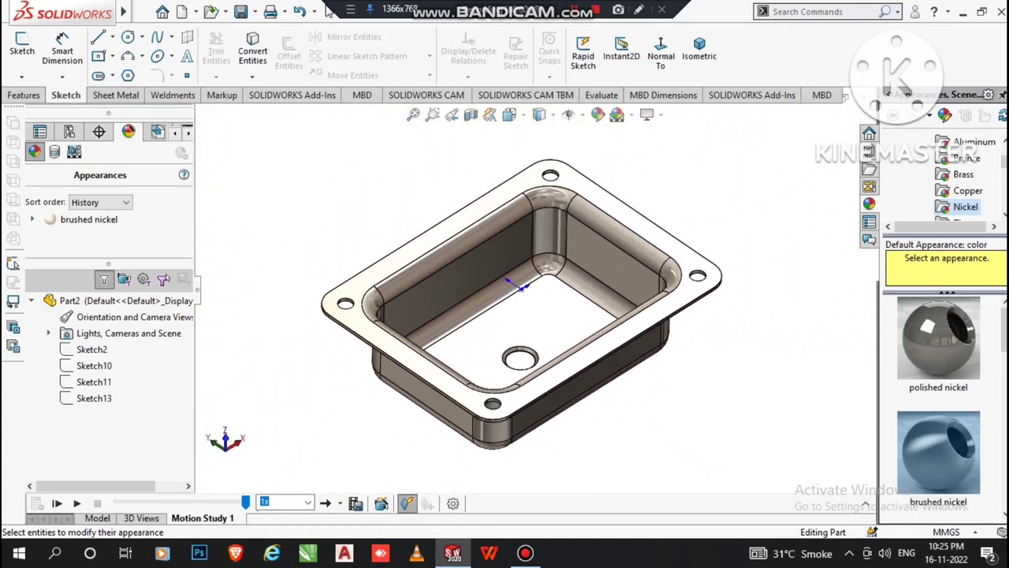
scroll(516, 286, down, 1)
Rotate the sink tray through underside, side and near-isometric views to inspect it
right_click(516, 286)
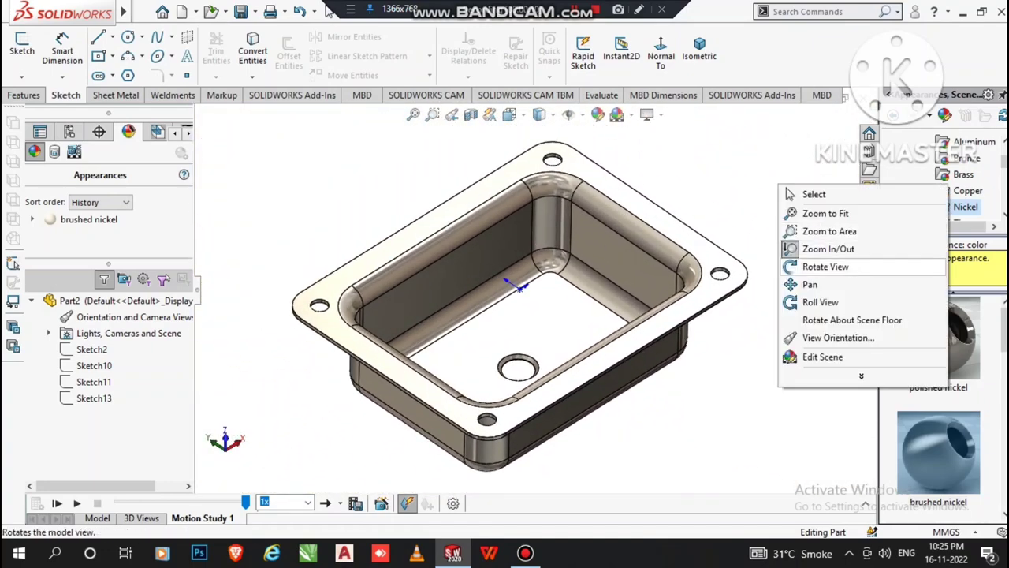
key(Return)
key(Up)
key(Up)
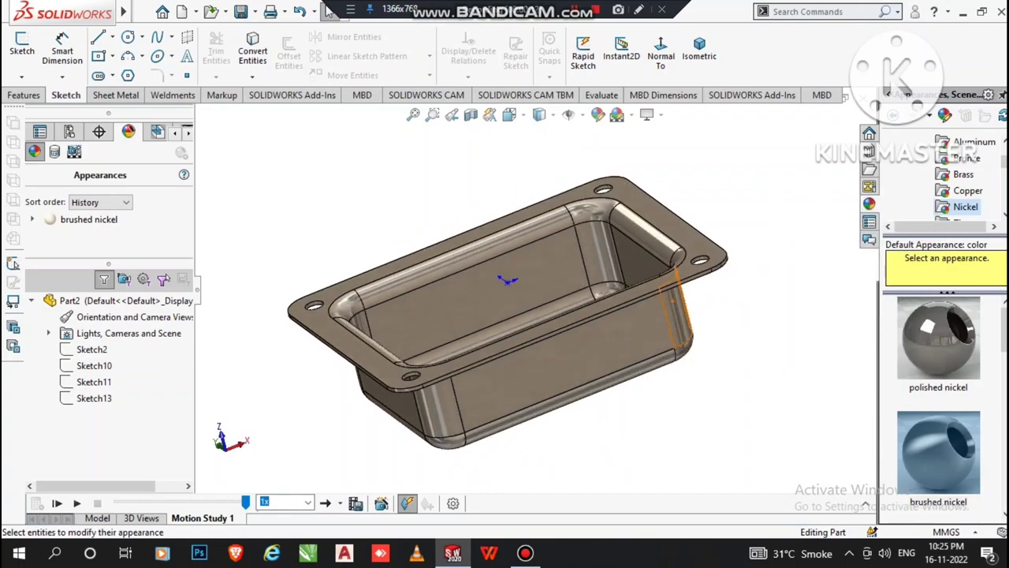
key(Up)
key(Up)
key(Up)
key(Up)
key(Up)
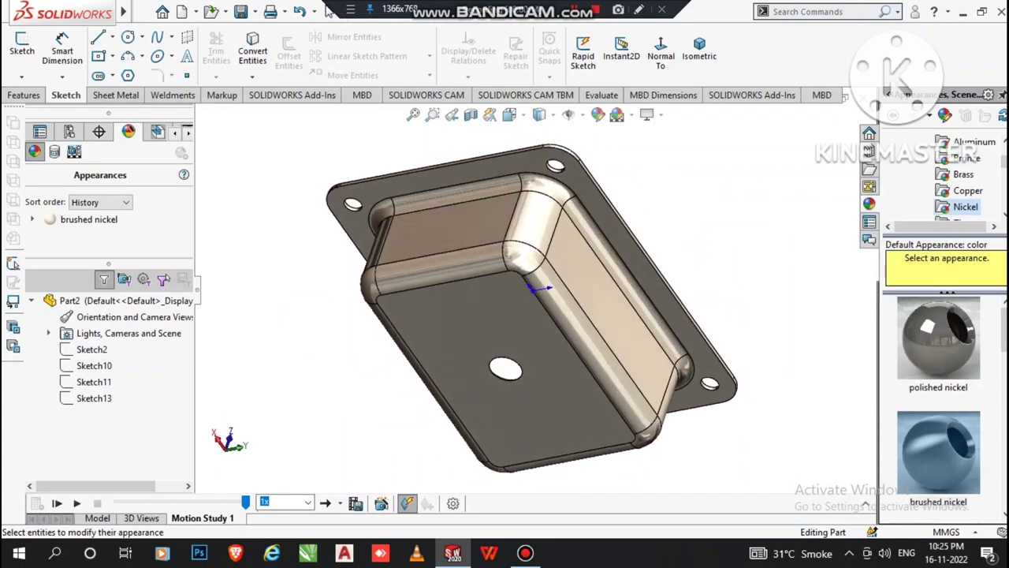
key(Up)
key(Up)
key(Up)
key(Up)
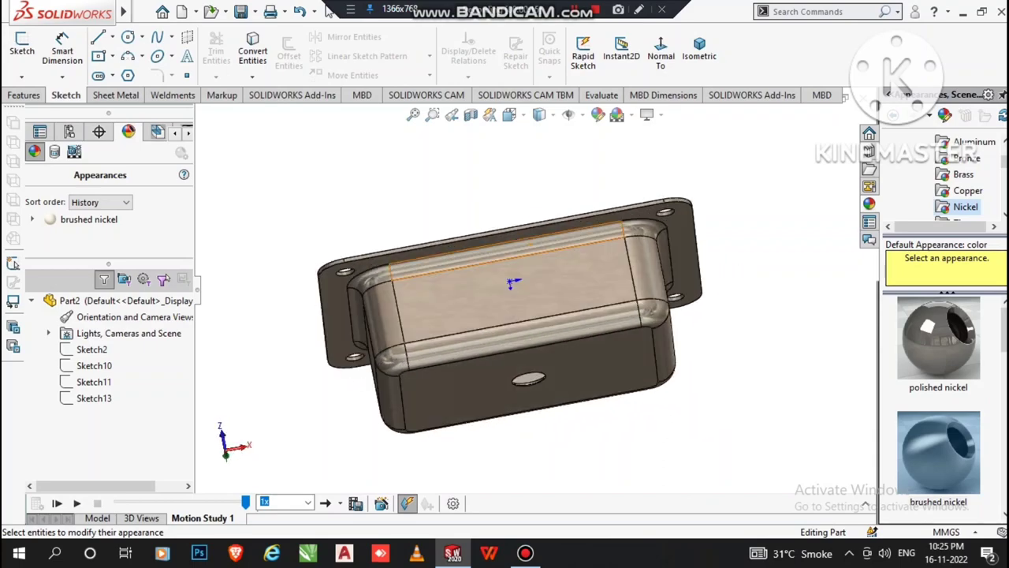
key(Up)
key(Up)
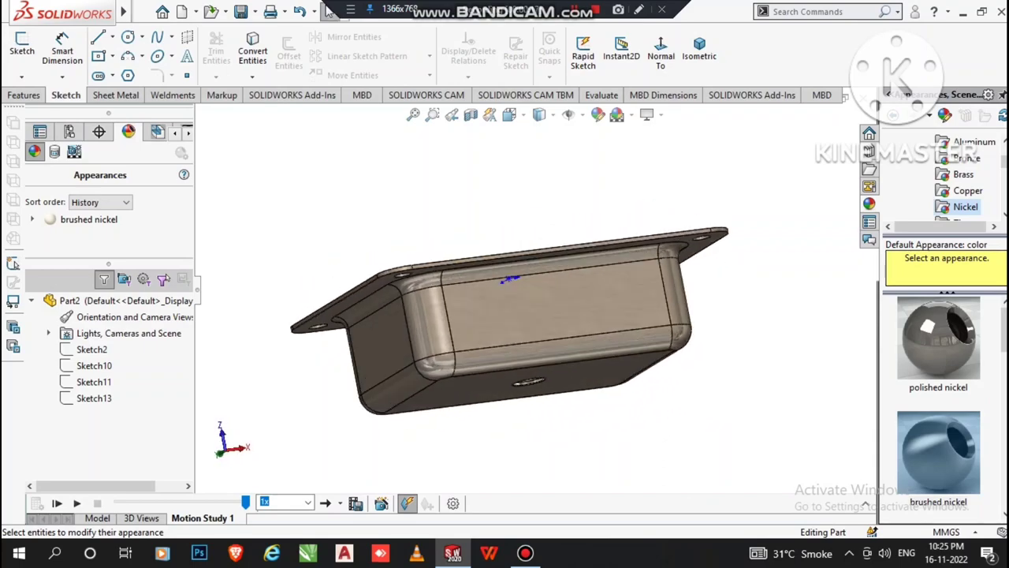
key(Up)
key(Up)
key(Up)
key(Up)
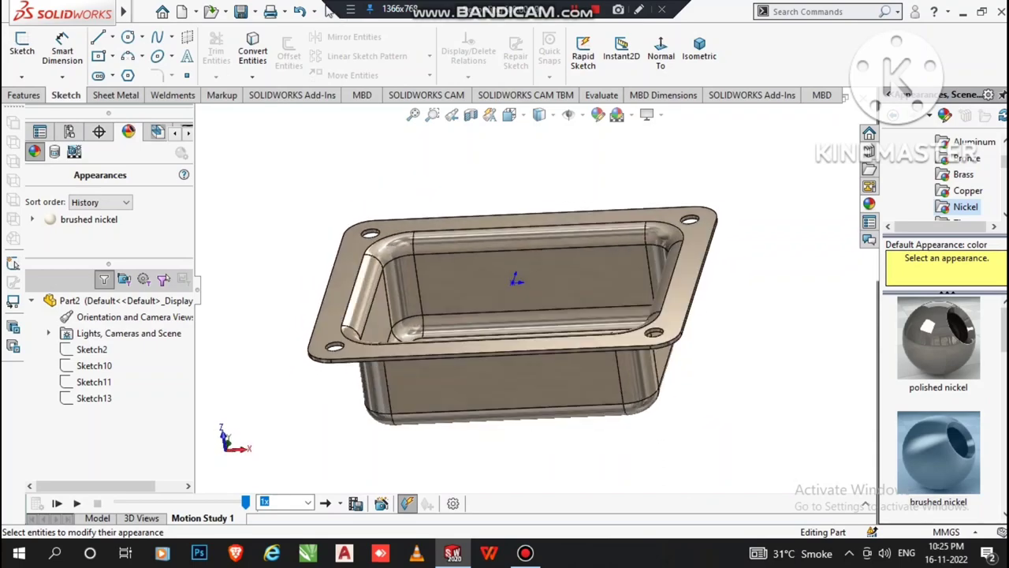
key(Left)
key(Left)
key(Left)
key(Left)
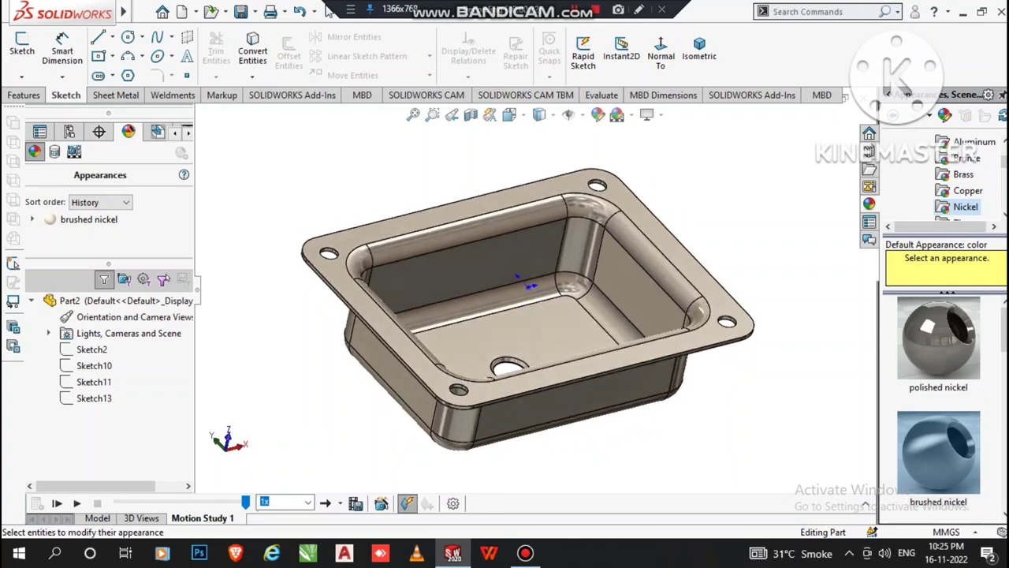
key(Down)
key(Down)
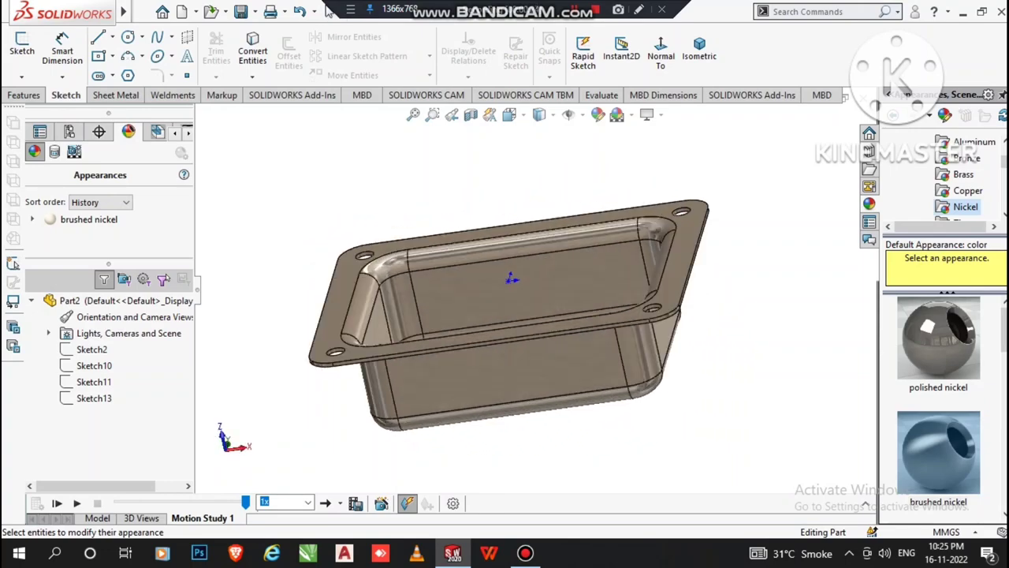
key(Down)
key(Up)
key(Left)
key(Up)
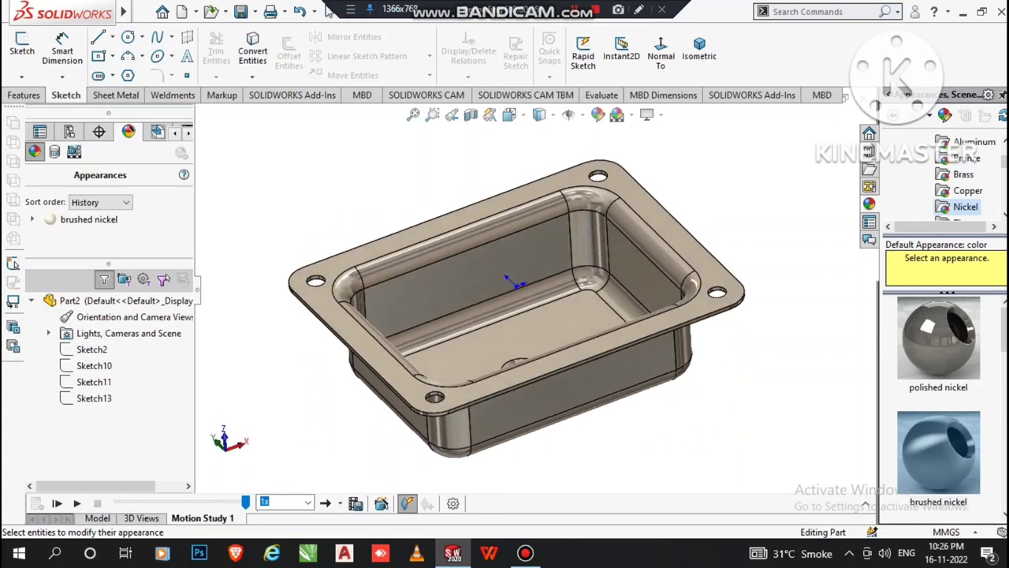
key(Right)
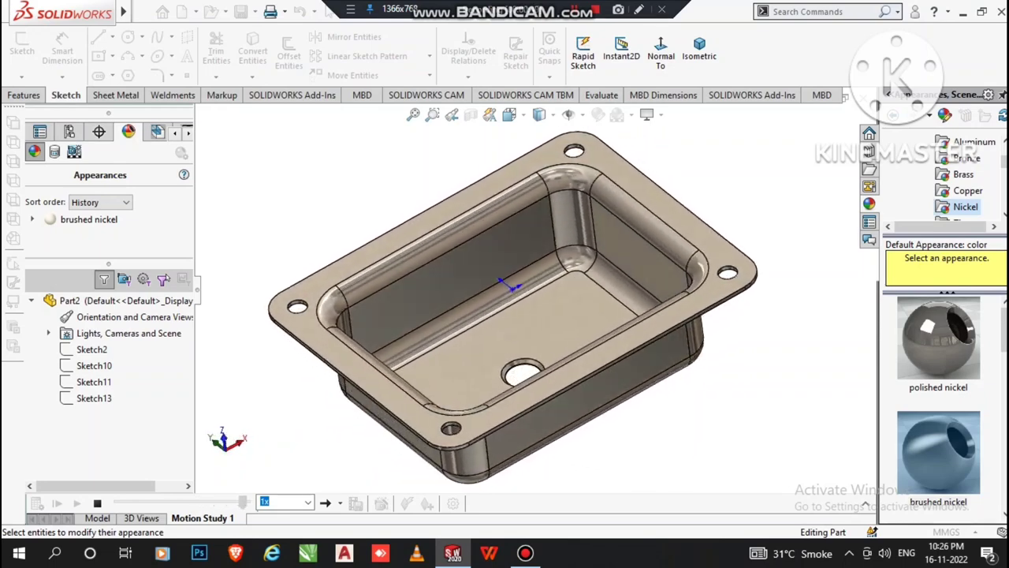
Create a new blank part using MMGS (millimetre-gram-second) units
click(142, 11)
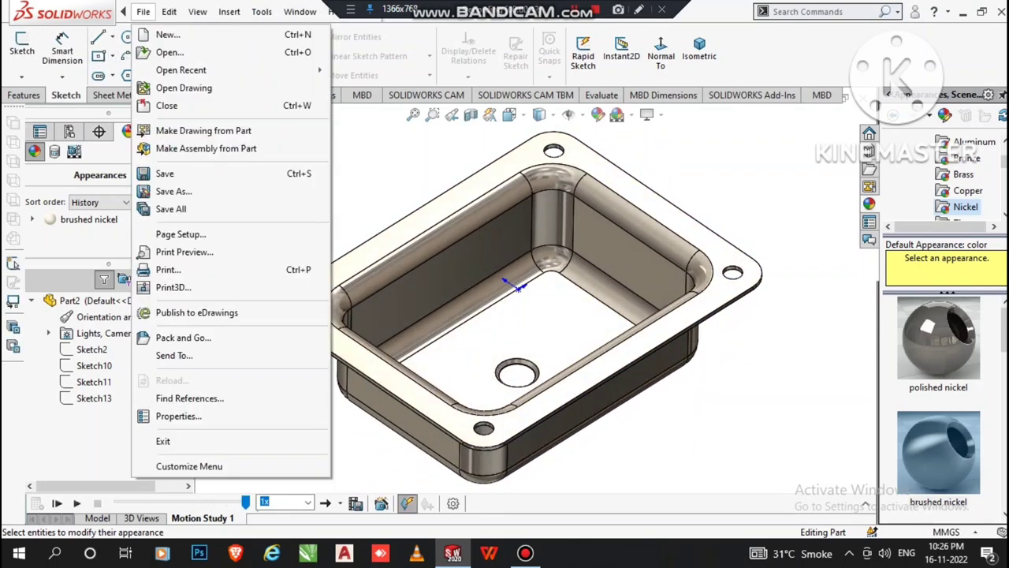
click(167, 35)
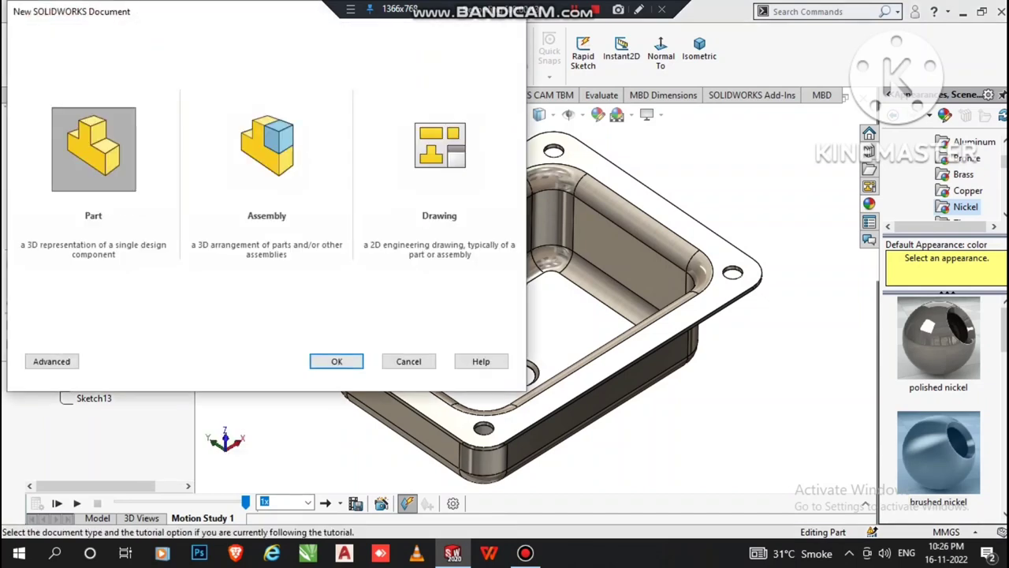
key(Return)
key(Return)
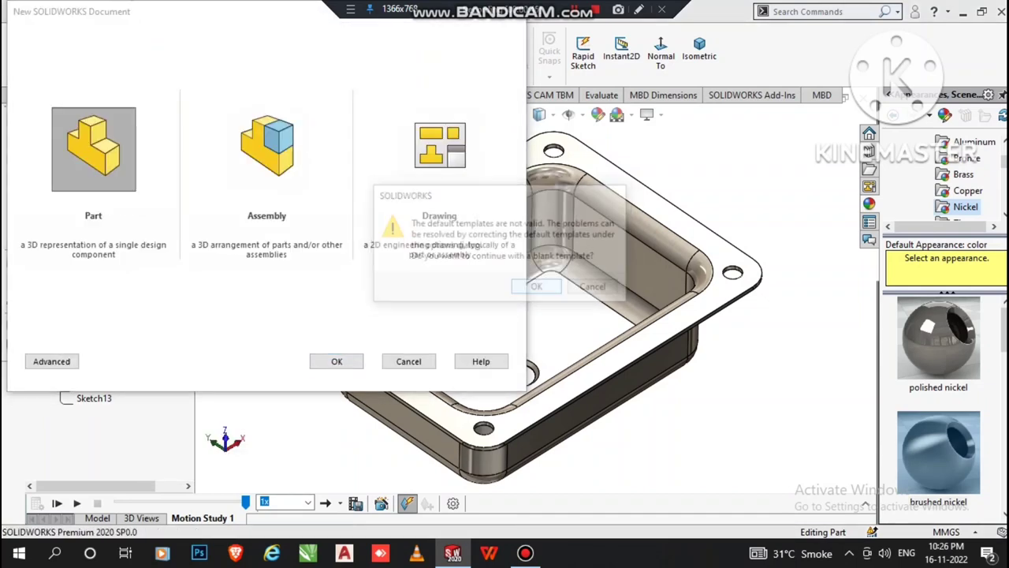
key(Return)
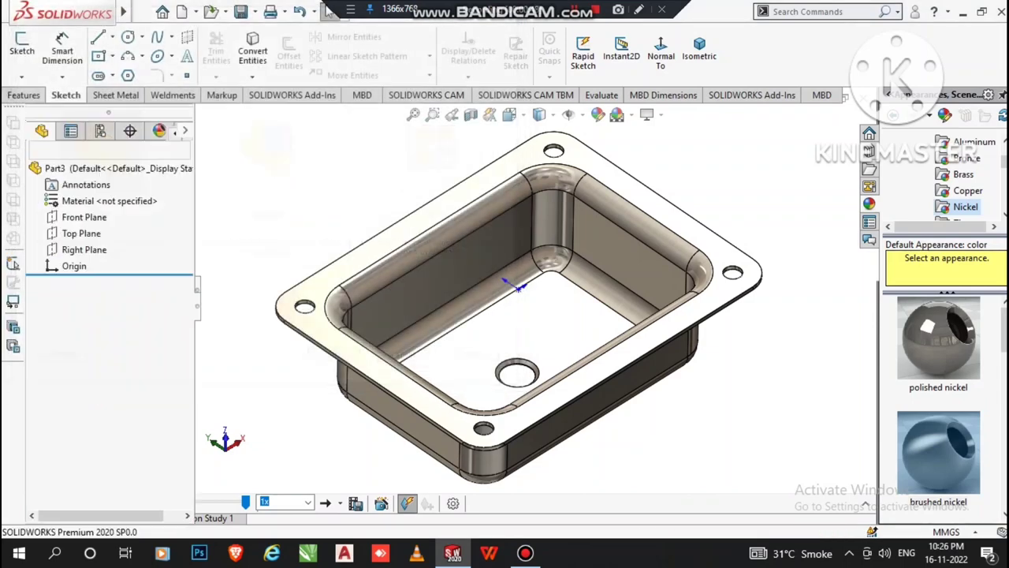
click(954, 531)
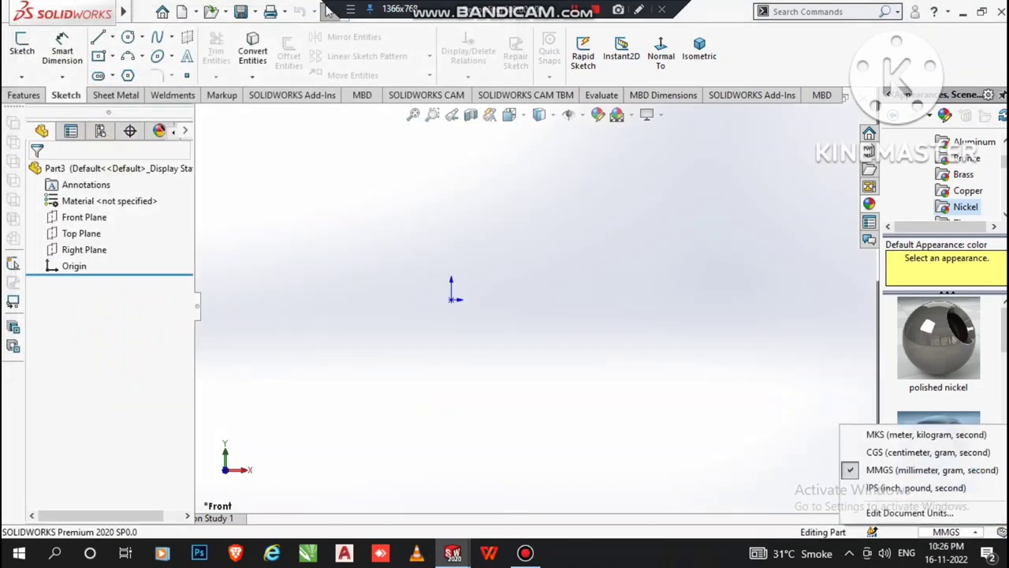
click(932, 470)
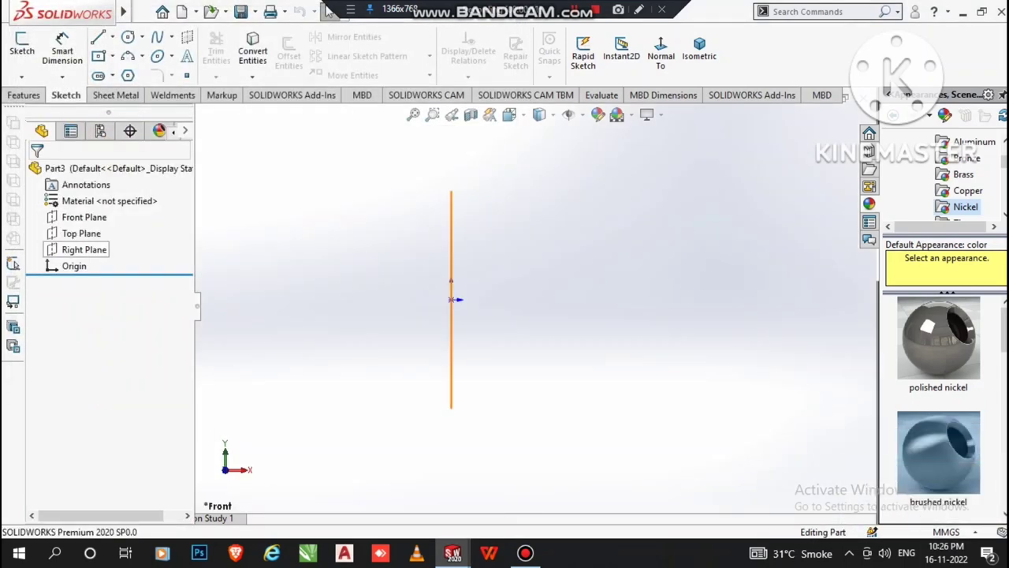
On the Front Plane, draw a centre rectangle anchored at the origin
right_click(79, 218)
click(89, 195)
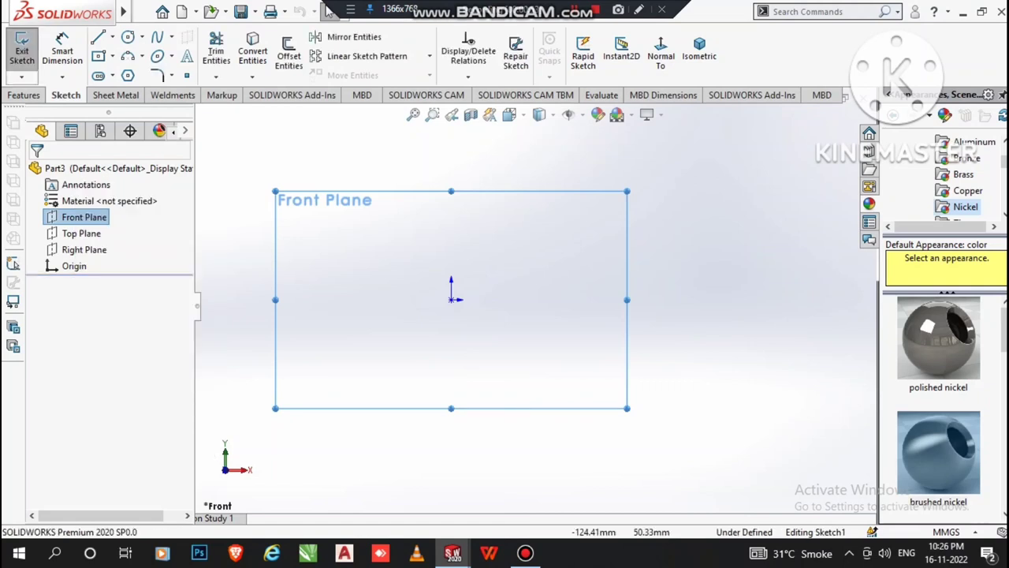
click(98, 55)
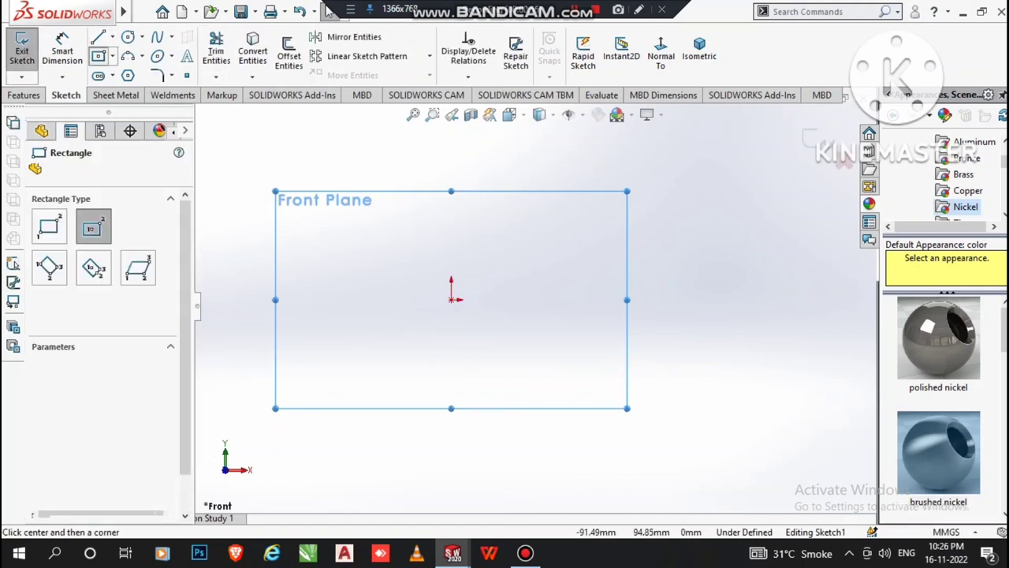
click(451, 300)
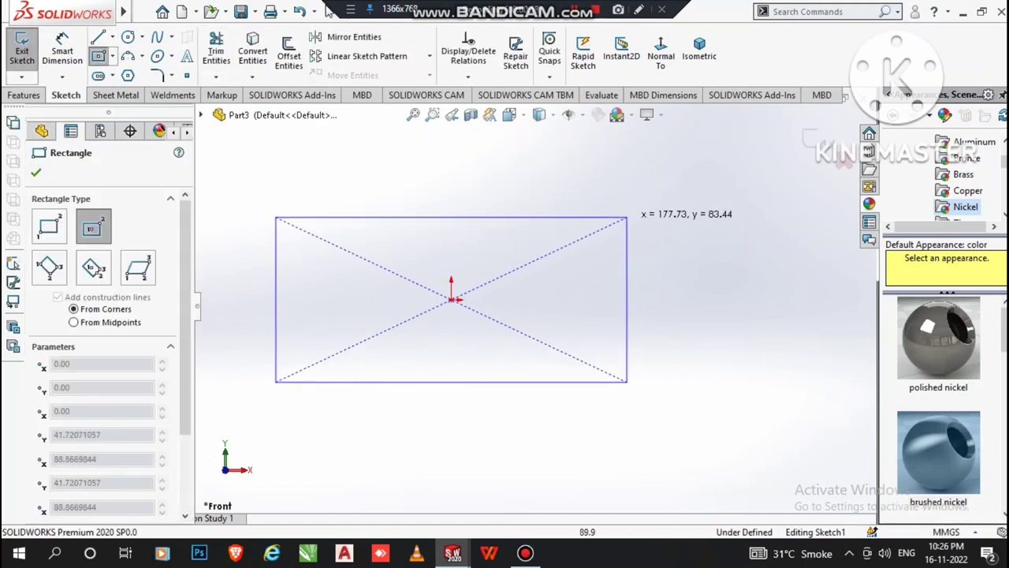
click(600, 208)
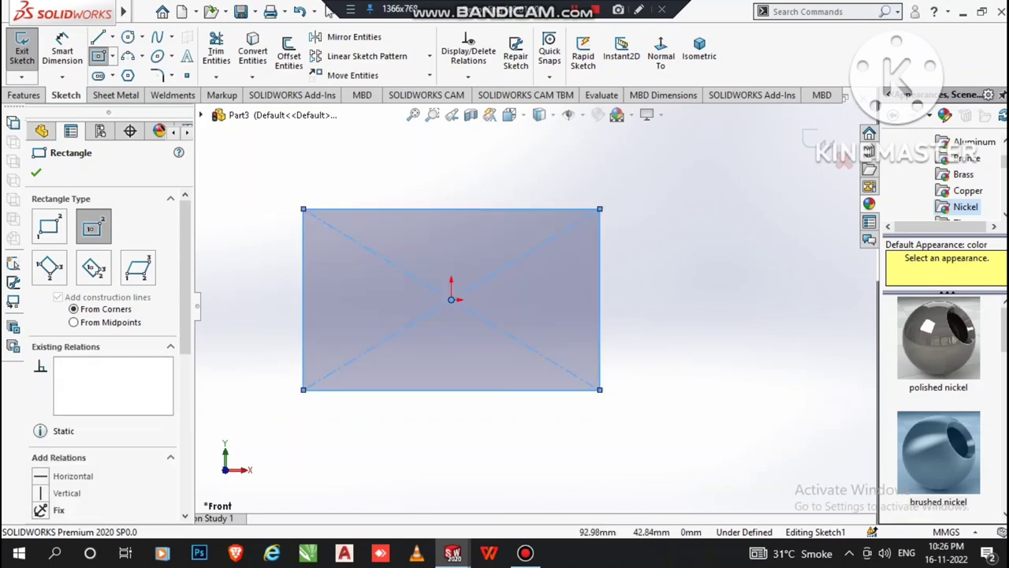
key(Escape)
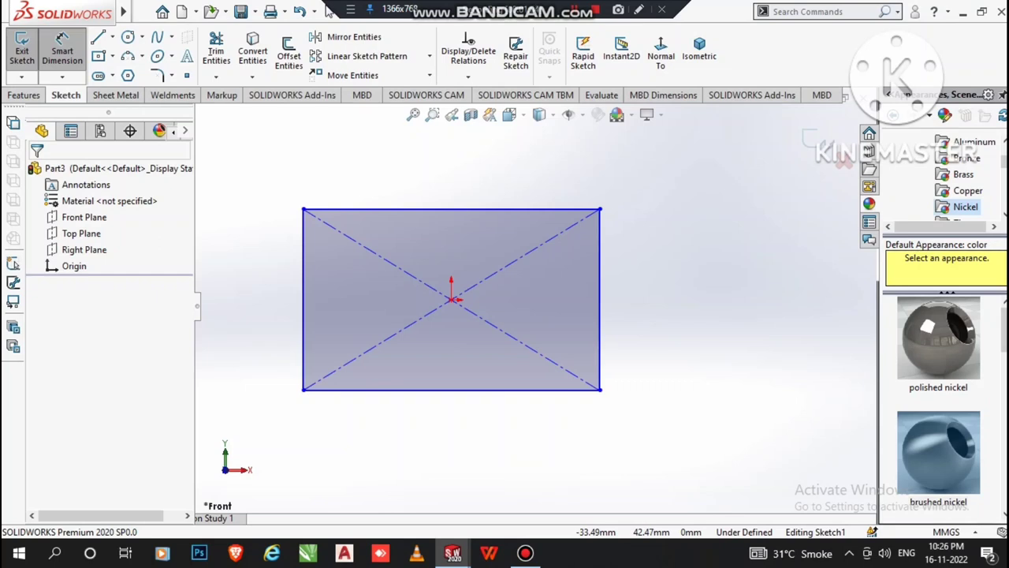
Dimension the rectangle's top and right edges to 120 mm each, making a 120 × 120 square
click(450, 209)
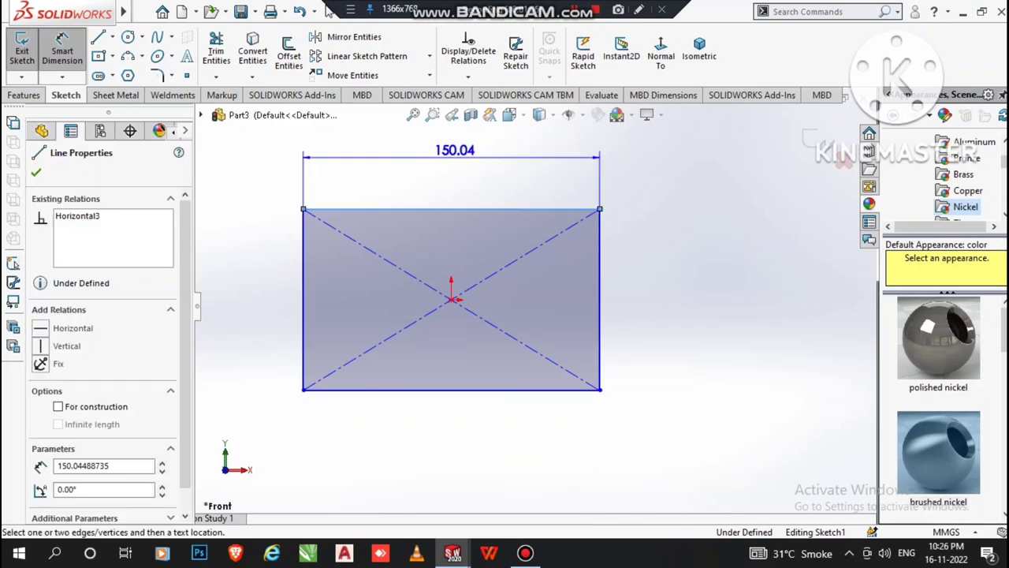
click(457, 162)
text(120)
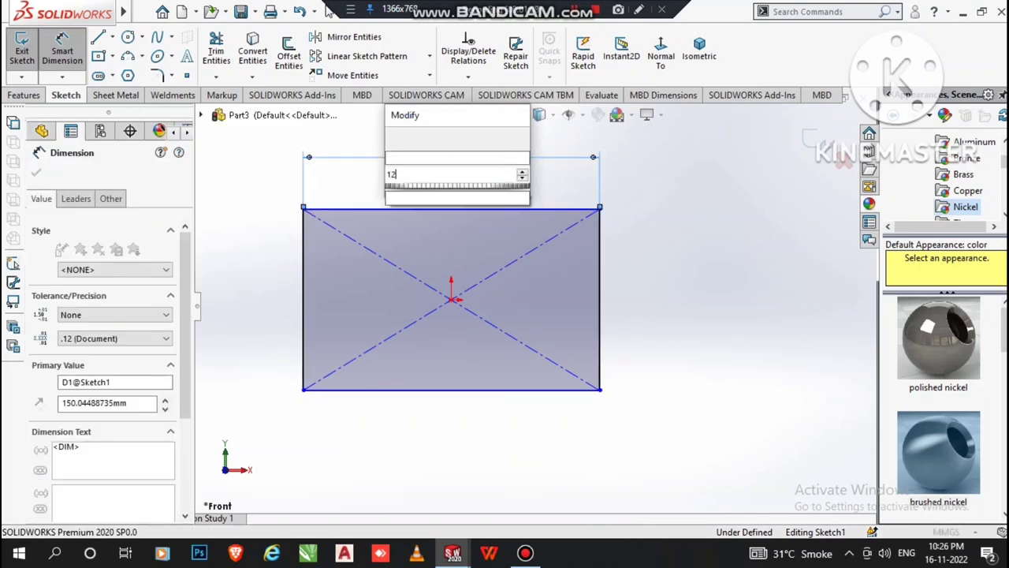
key(Return)
key(Escape)
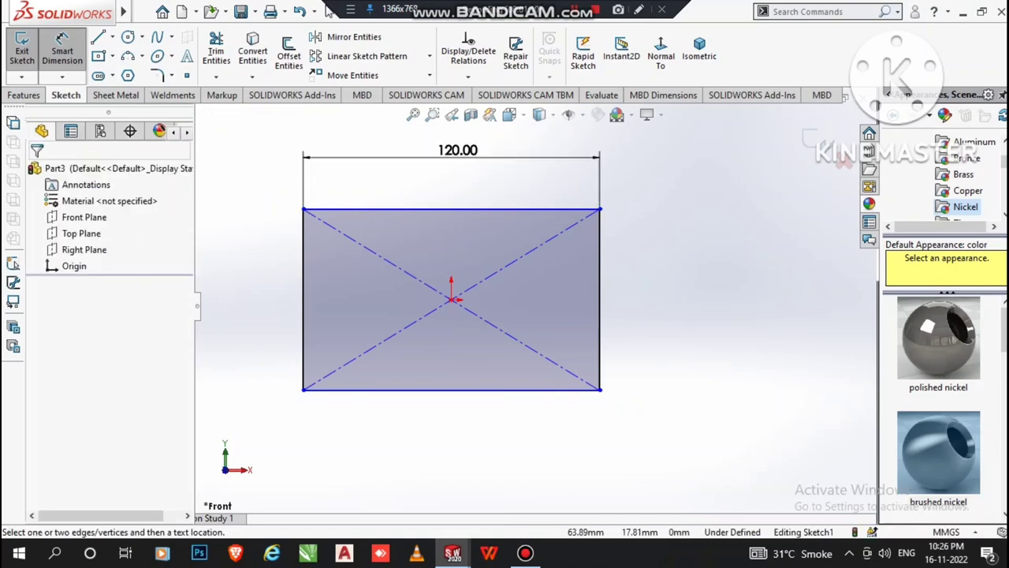
click(600, 299)
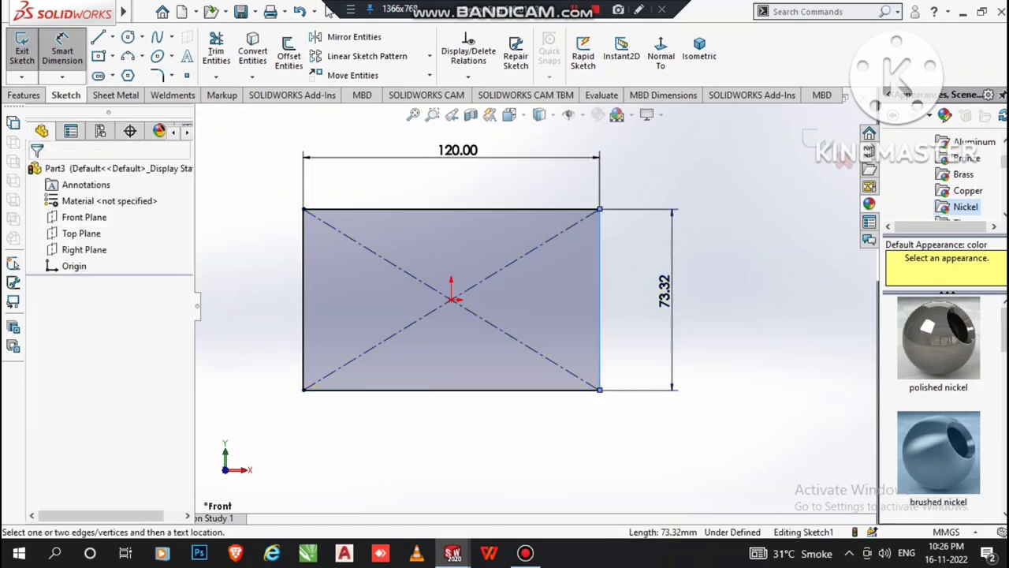
click(666, 295)
text(120)
key(Return)
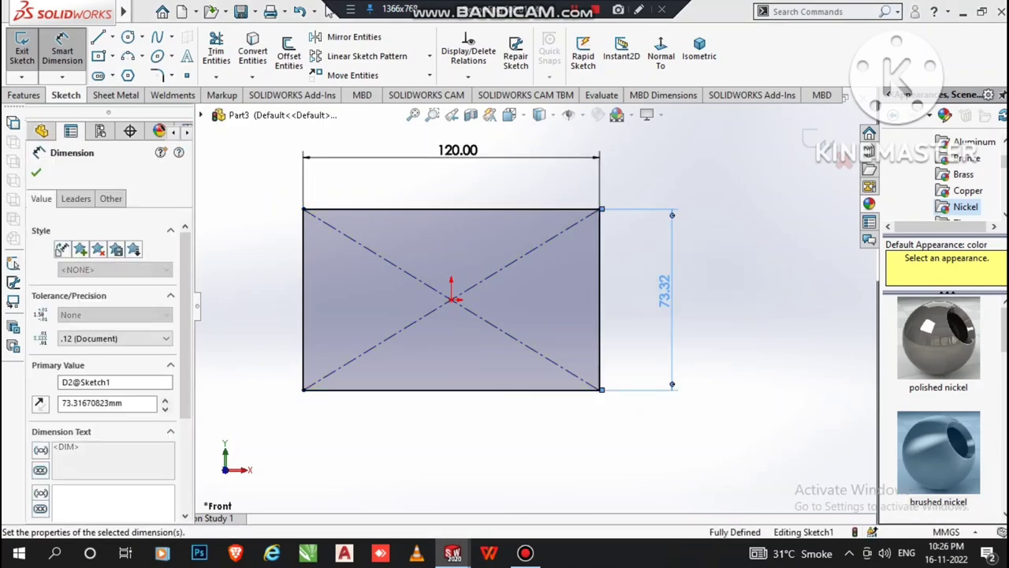
key(Escape)
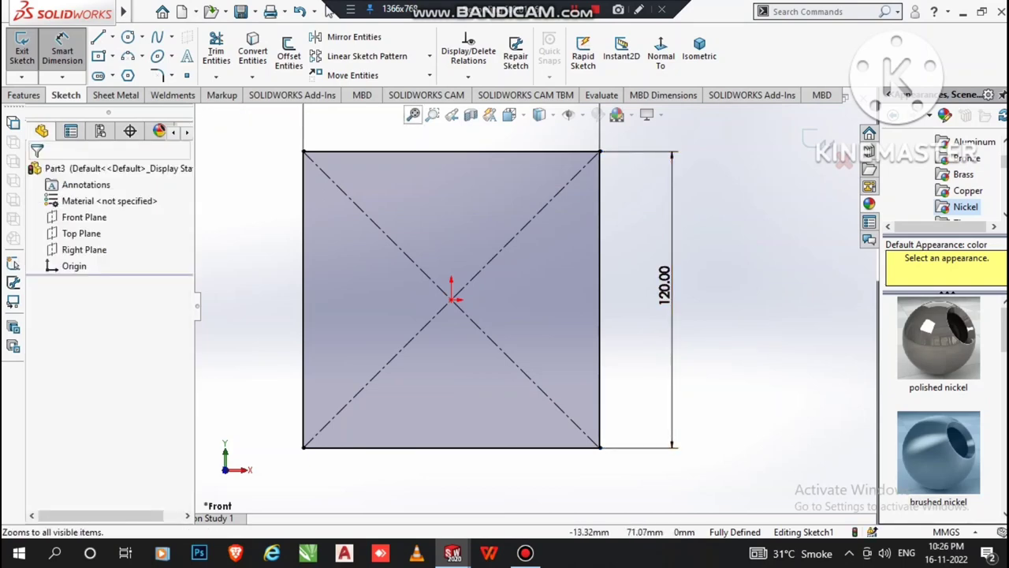
click(412, 114)
click(24, 94)
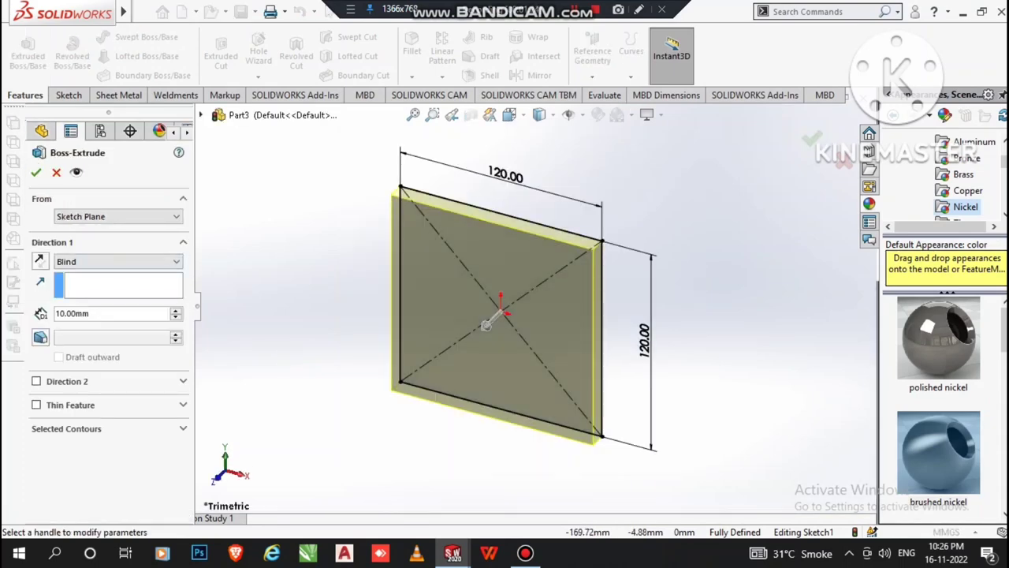
Extrude the square 10 mm into a plate and apply the Plain White scene
key(Return)
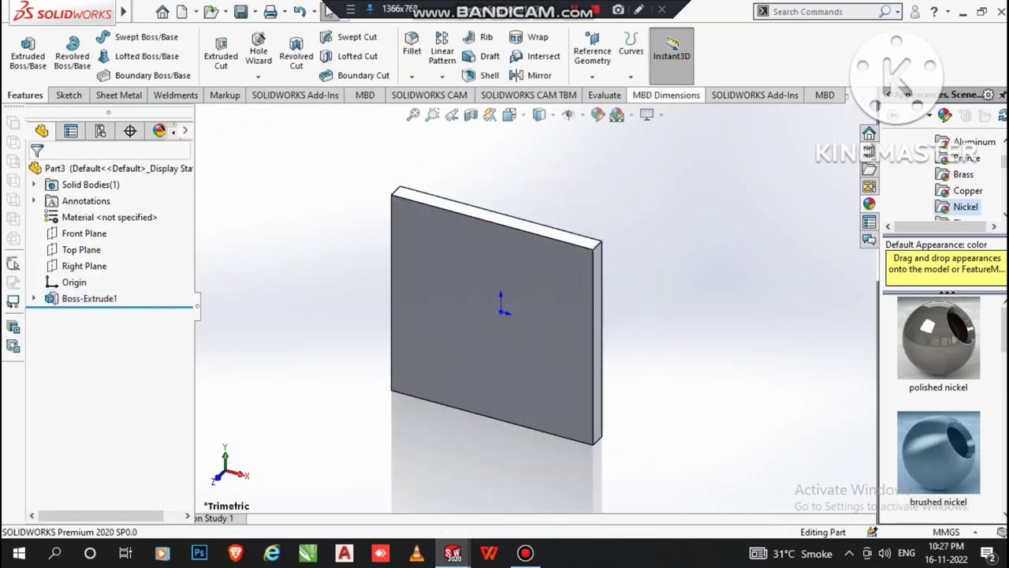
click(619, 114)
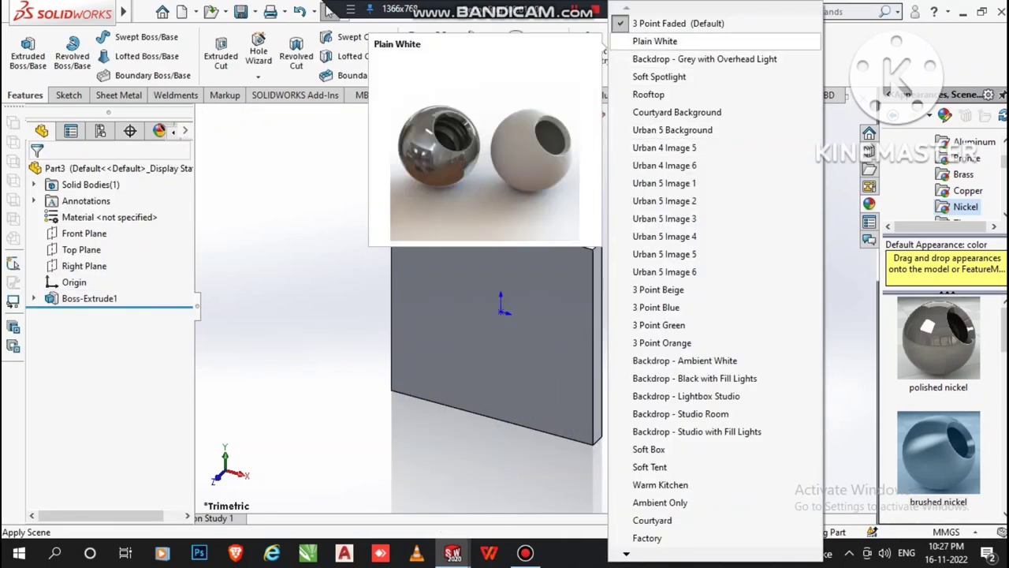
click(639, 39)
On the plate's front face, draw a centre rectangle anchored at the origin
right_click(517, 237)
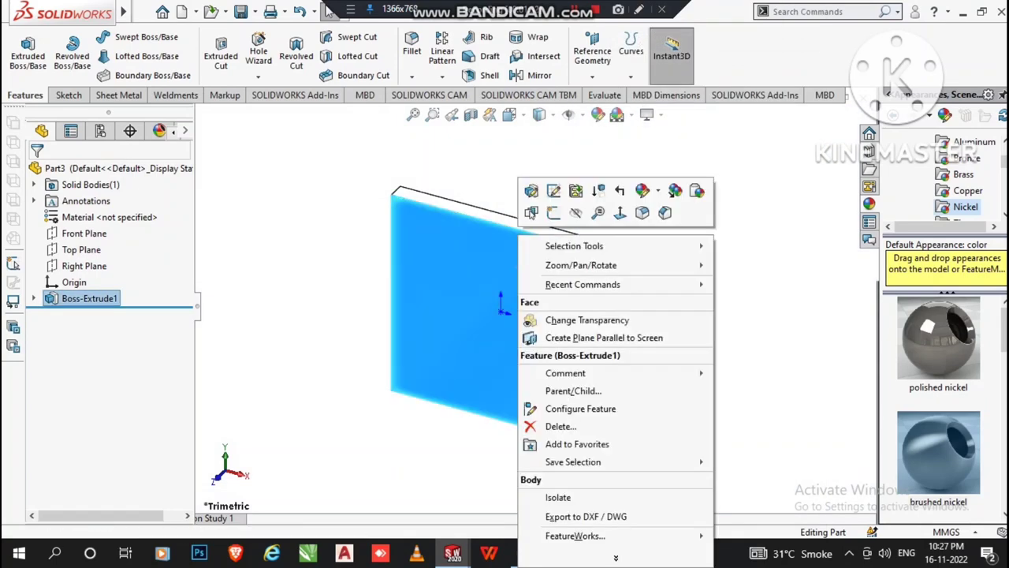
click(528, 213)
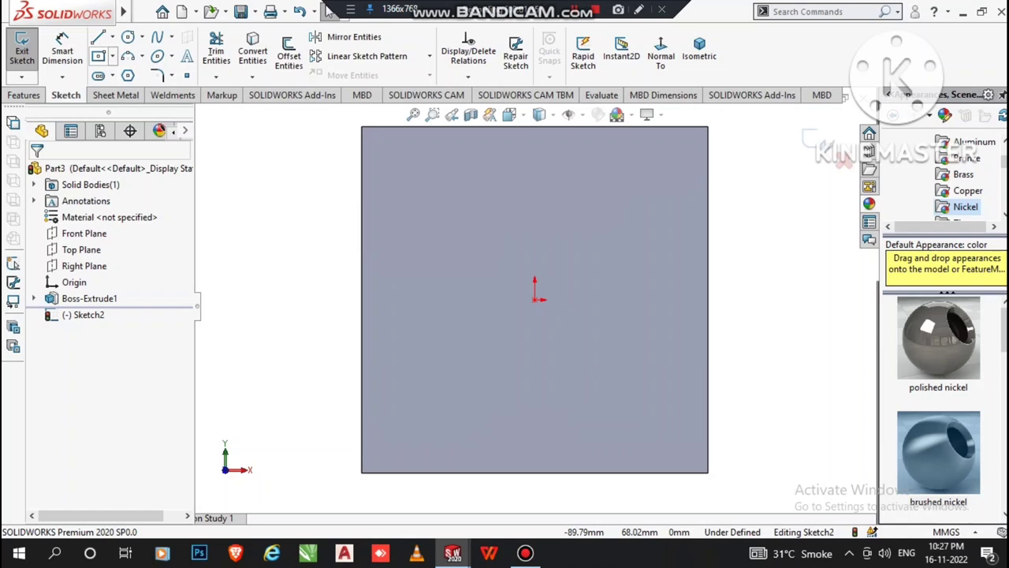
click(97, 56)
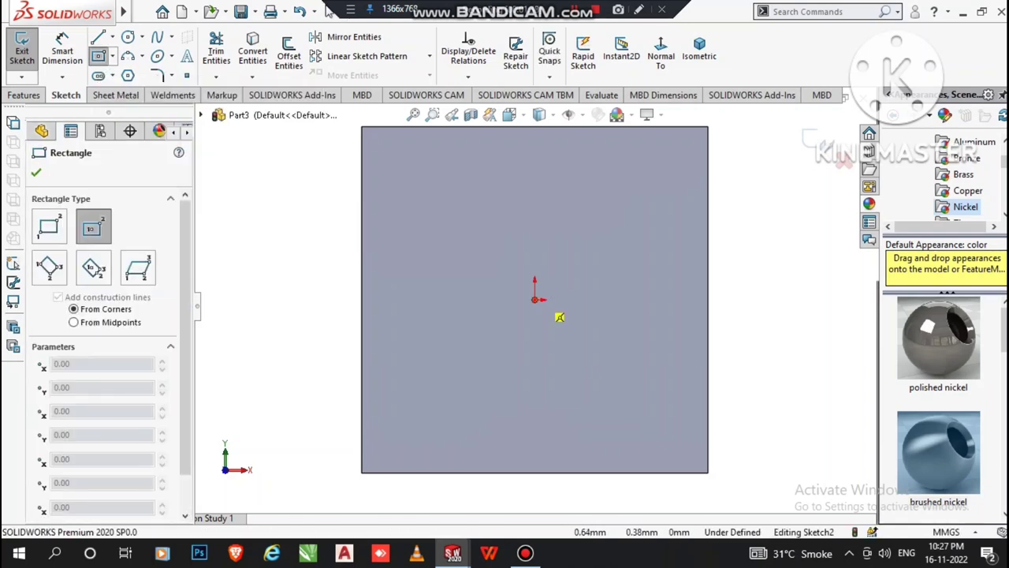
click(537, 299)
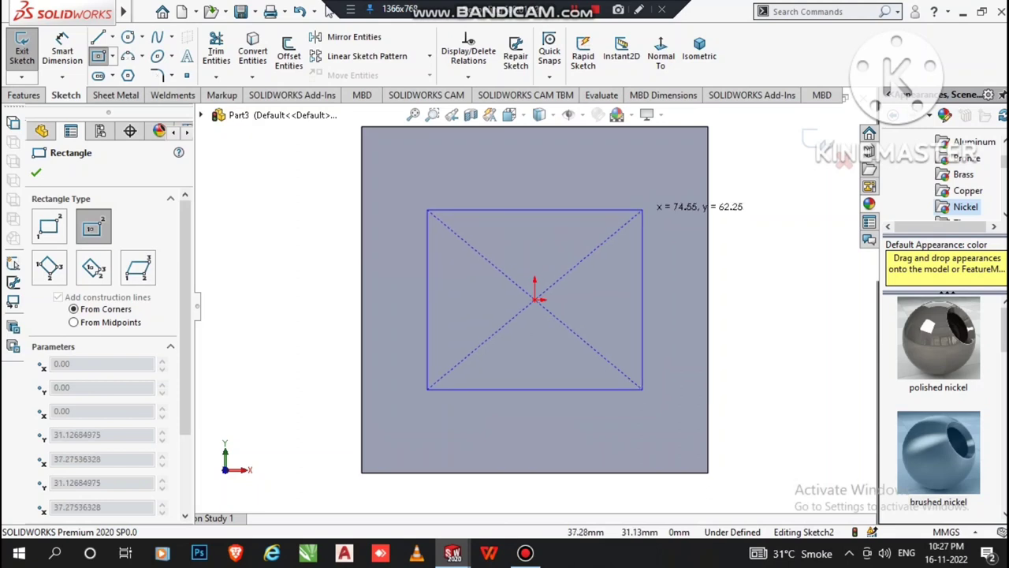
click(644, 210)
key(Escape)
Dimension the rectangle 85 mm wide and 60 mm tall
key(d)
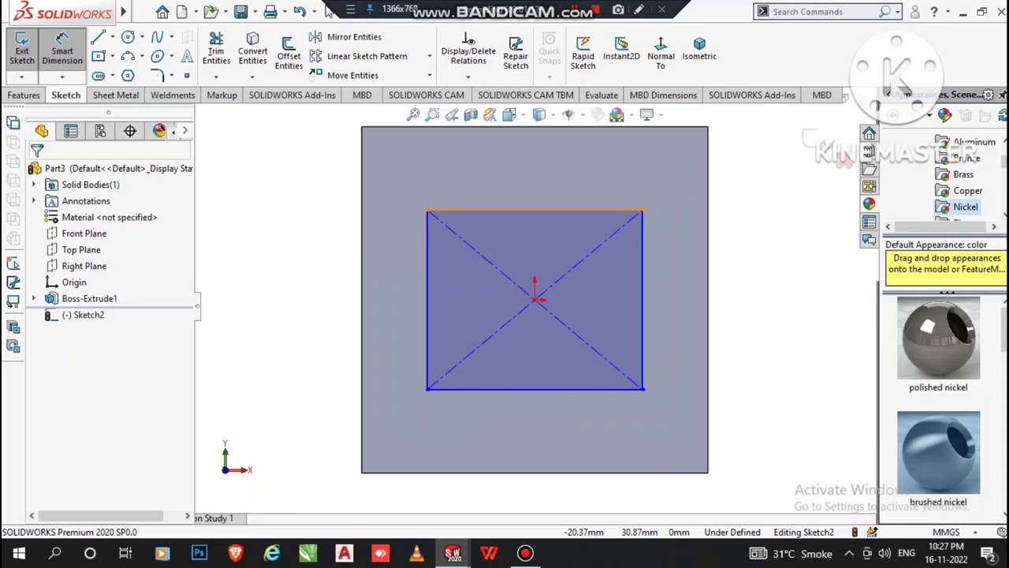
click(549, 211)
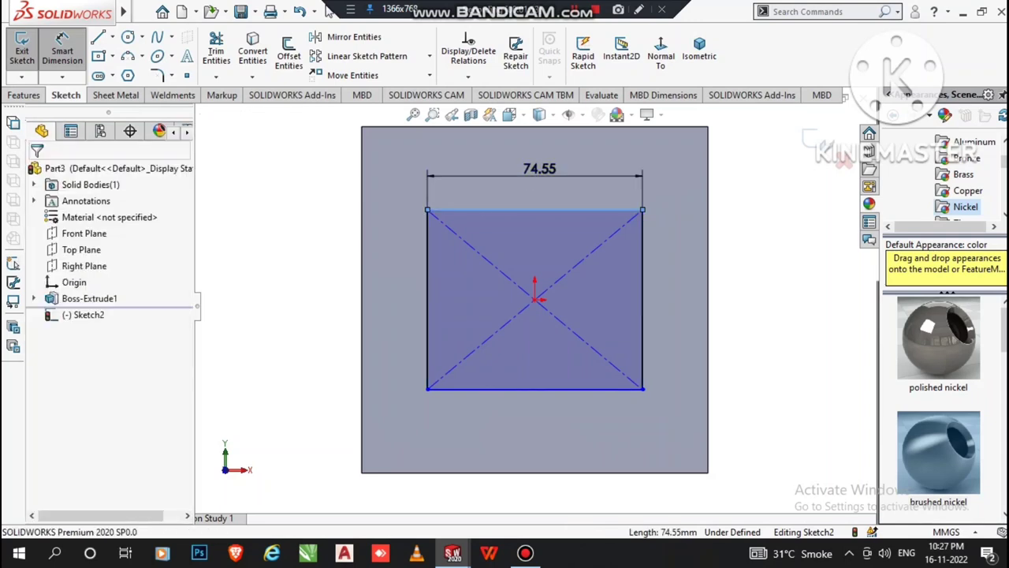
click(539, 172)
text(85)
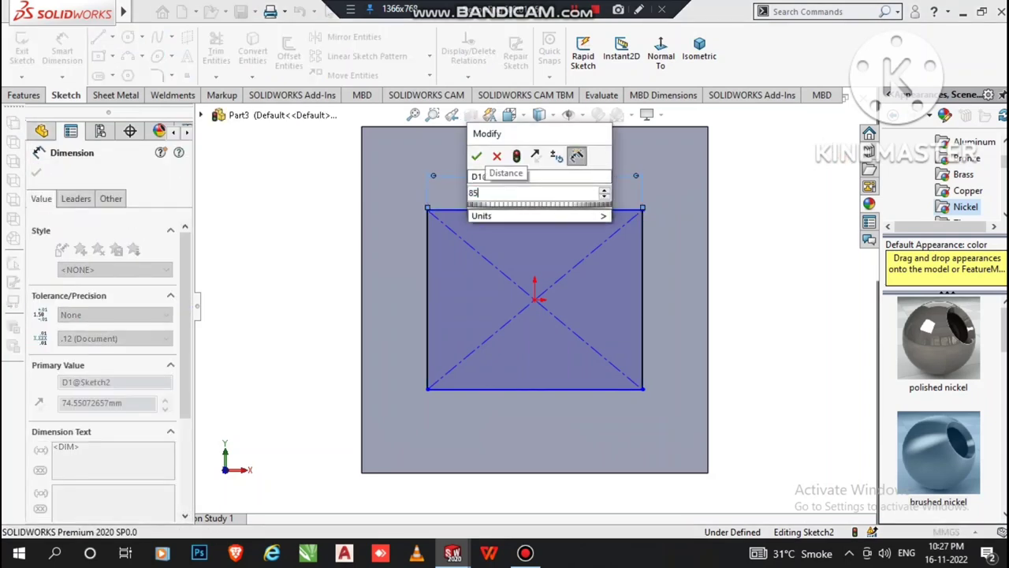
key(Return)
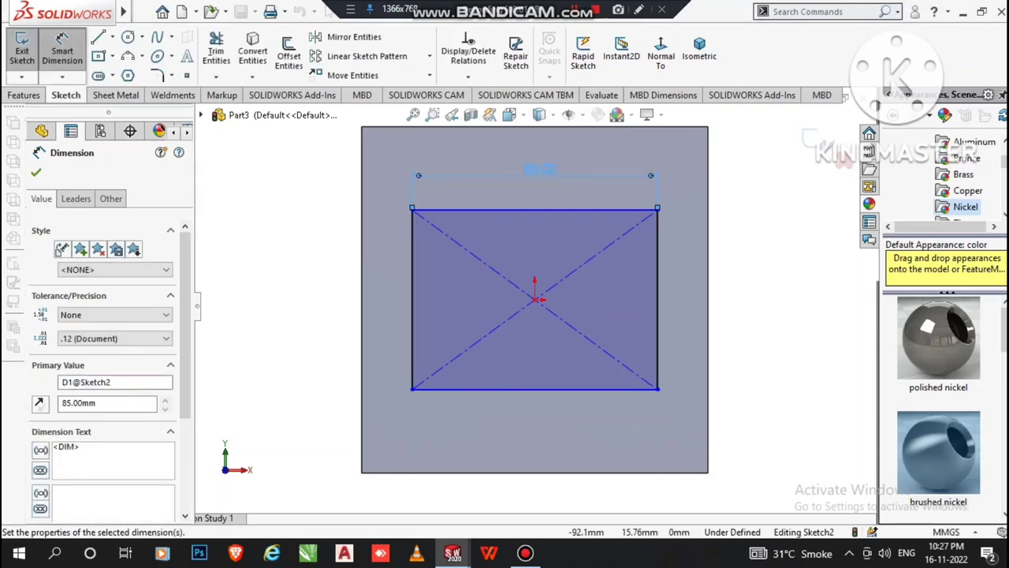
click(412, 300)
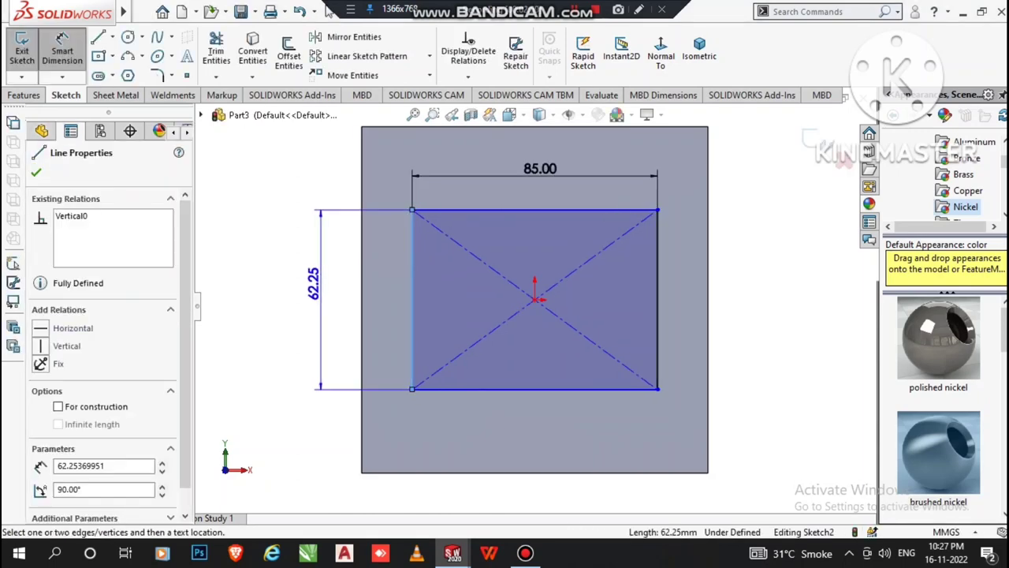
click(314, 284)
text(60)
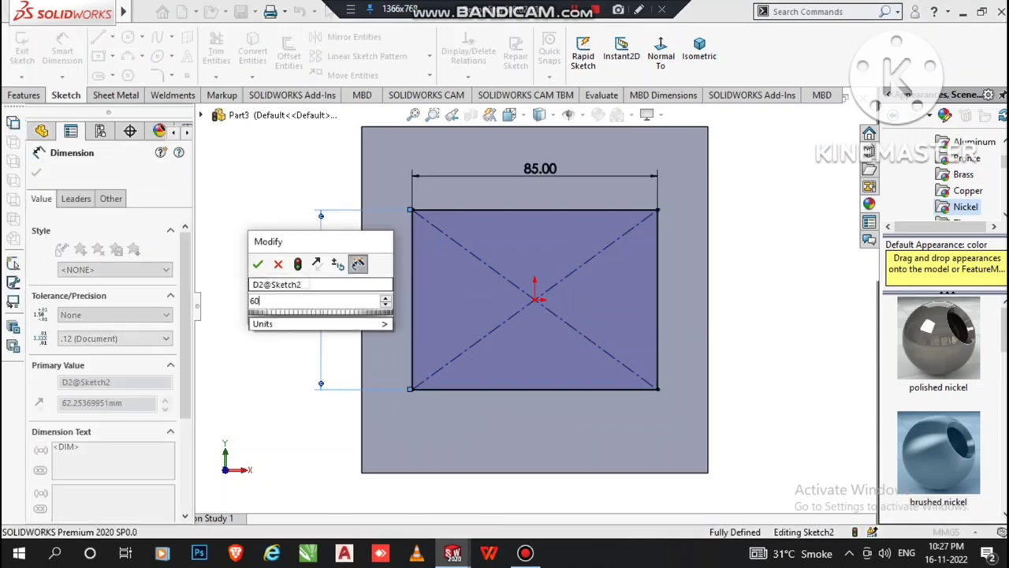
key(Return)
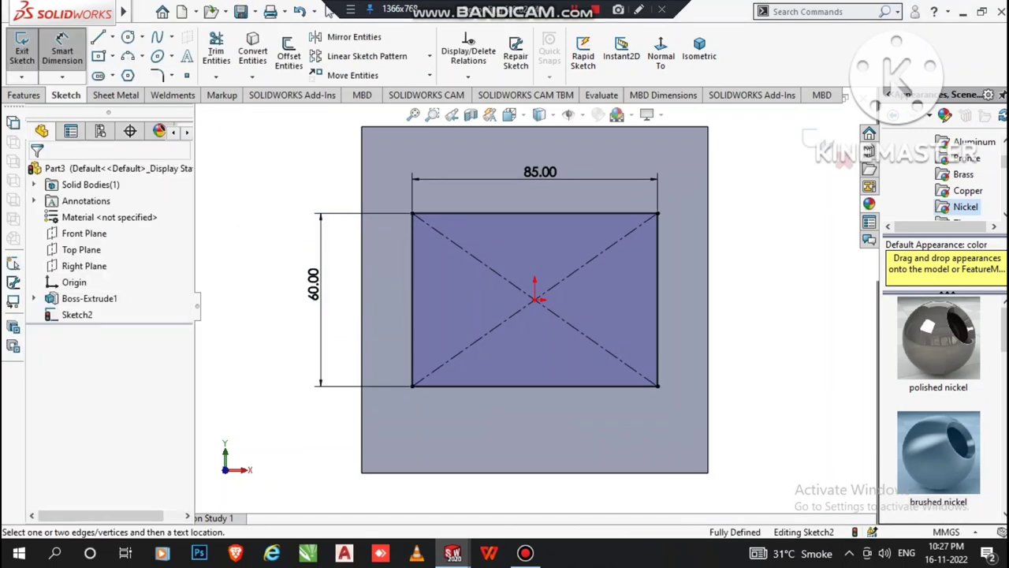
Start an extrusion of the sketch, cancel it, and return to the sketch tools
click(24, 95)
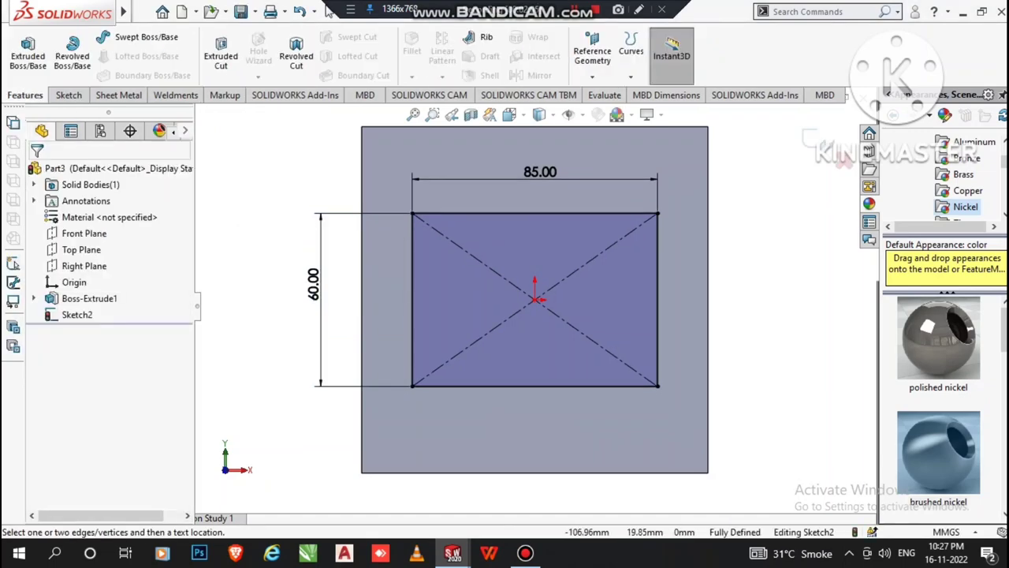
click(27, 52)
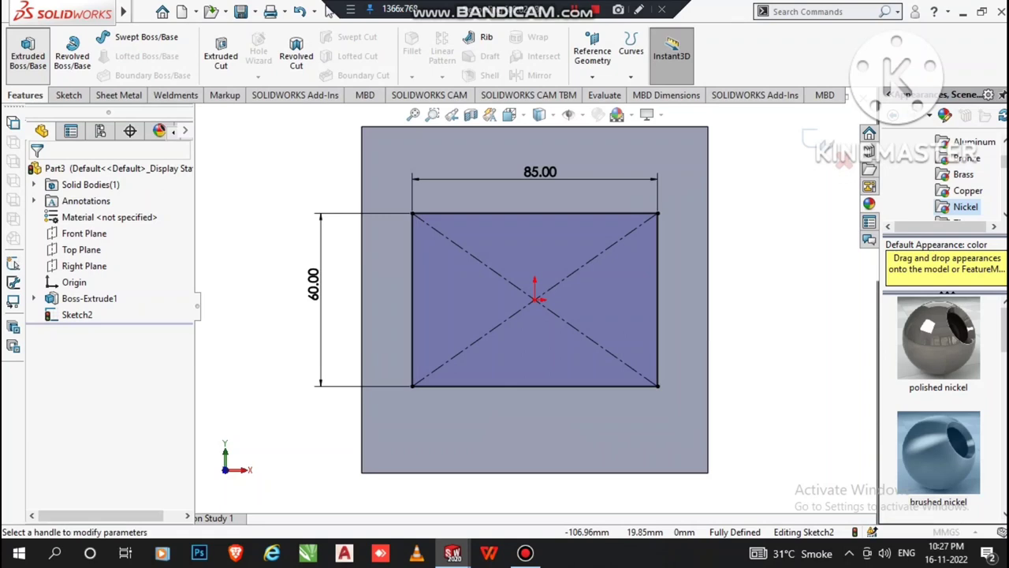
click(56, 172)
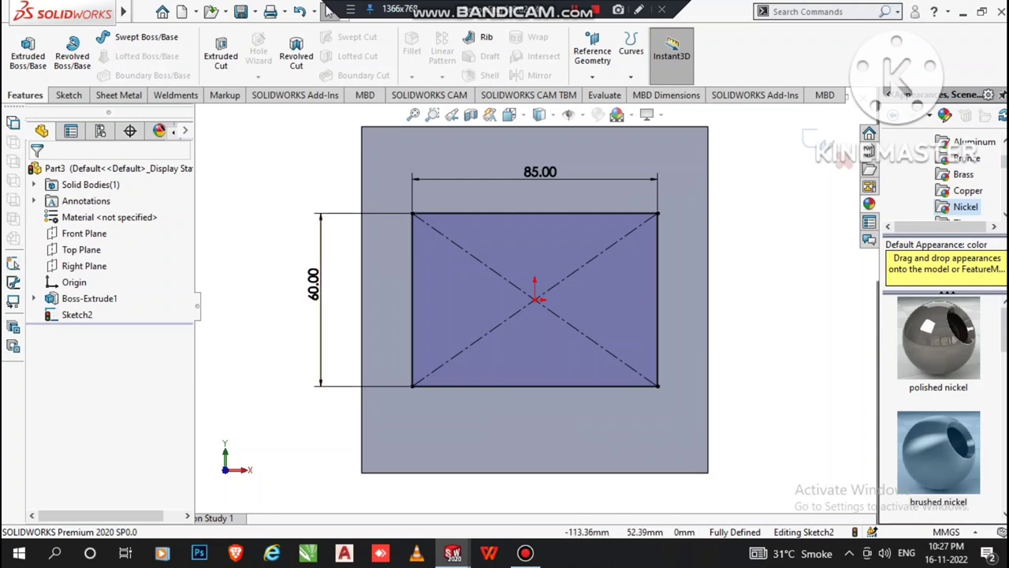
click(69, 95)
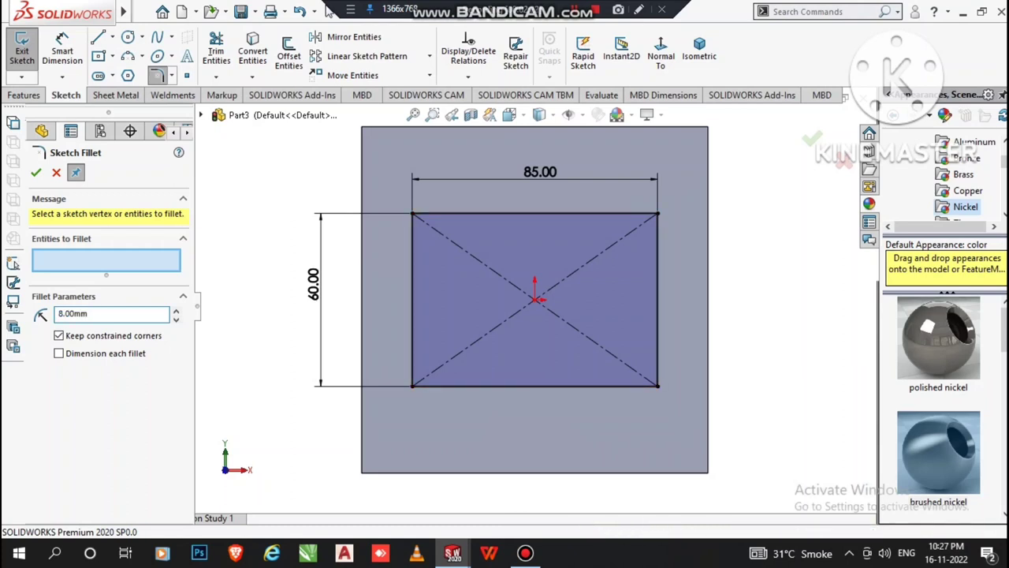
Round all four rectangle corners with an 8 mm sketch fillet
drag(691, 299, 364, 421)
drag(364, 299, 355, 201)
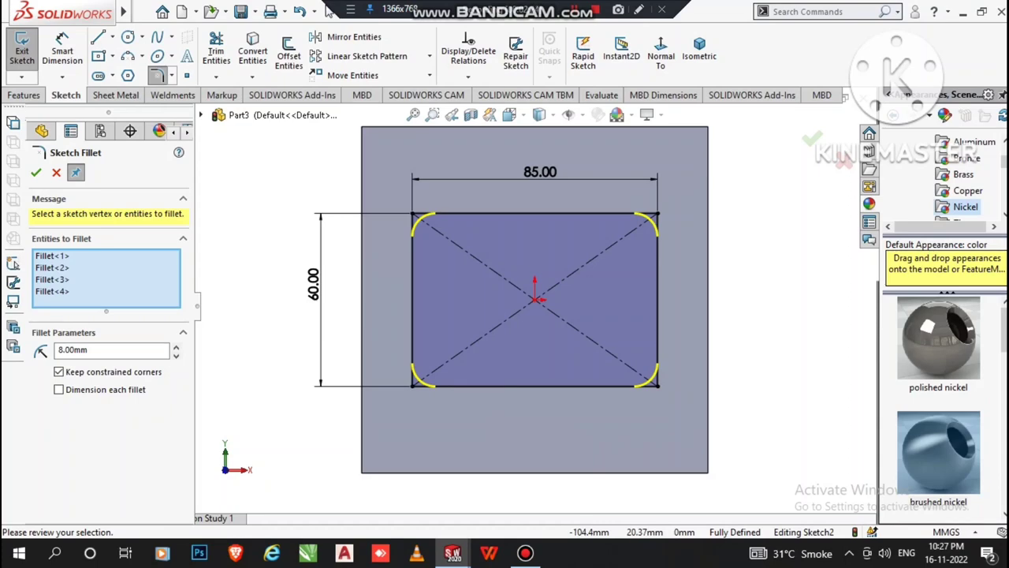
key(Return)
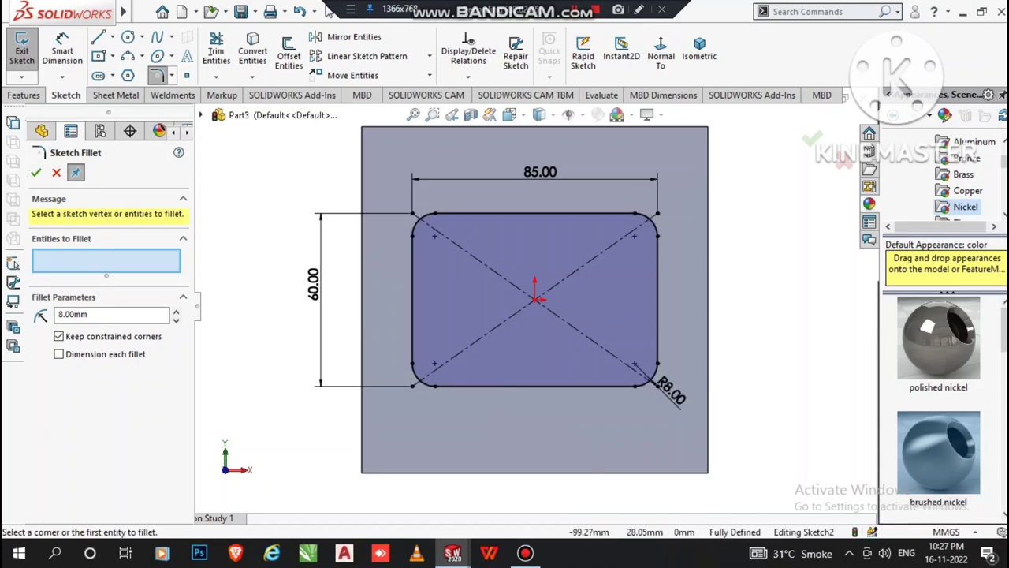
key(Escape)
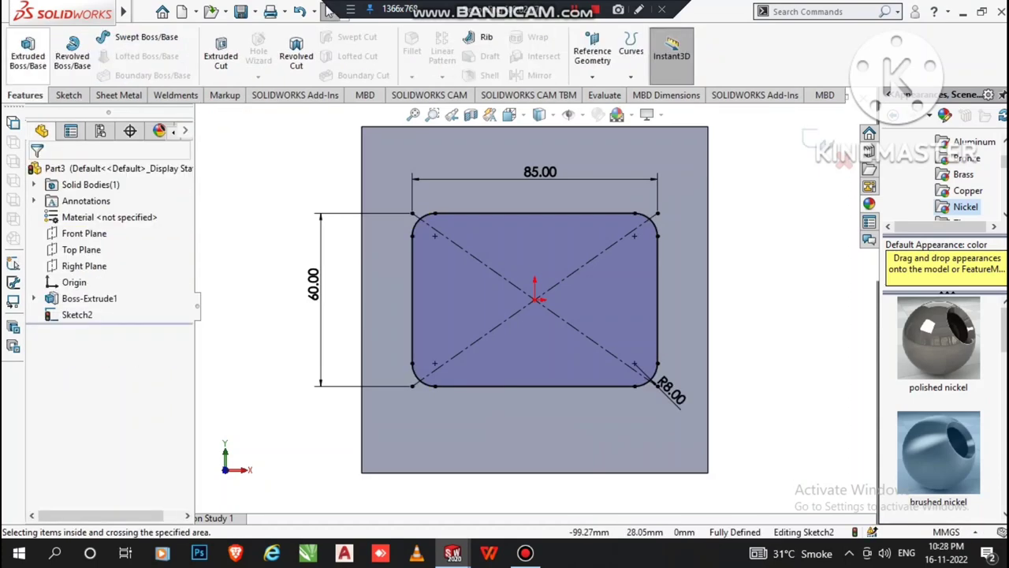
Extrude the rounded rectangle 30 mm as a boss and apply the brushed nickel appearance
click(27, 51)
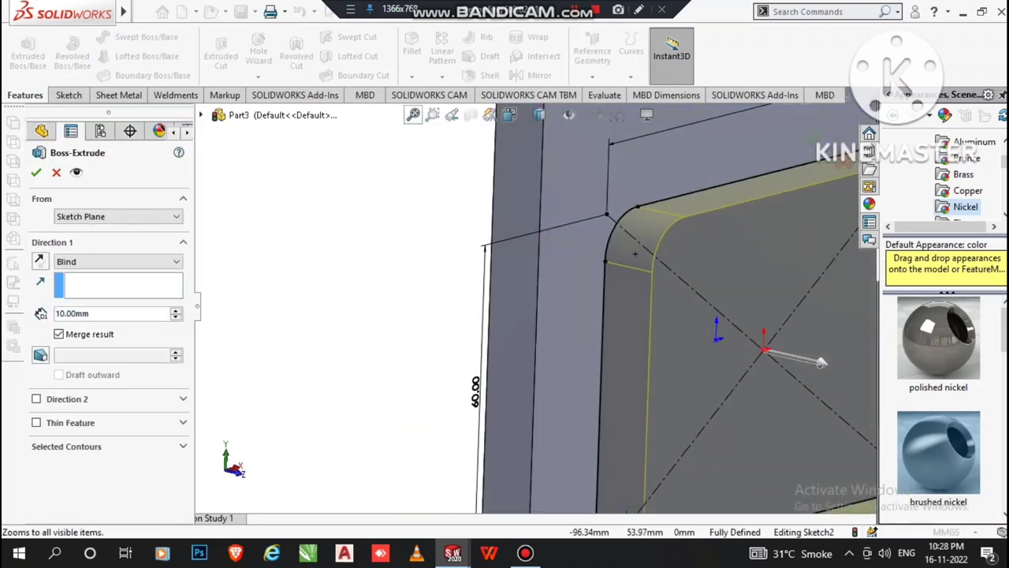
click(413, 115)
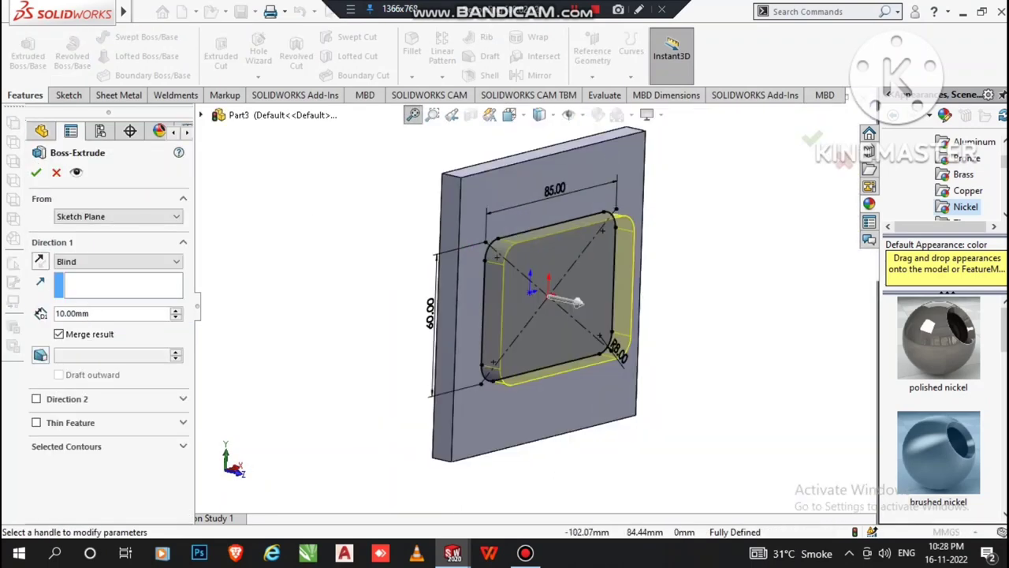
key(Up)
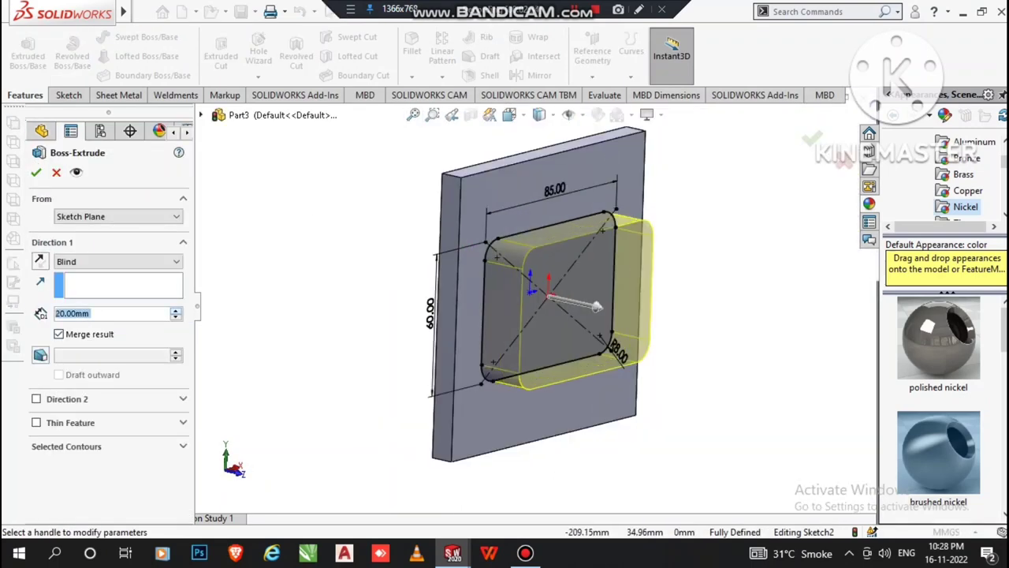
key(Up)
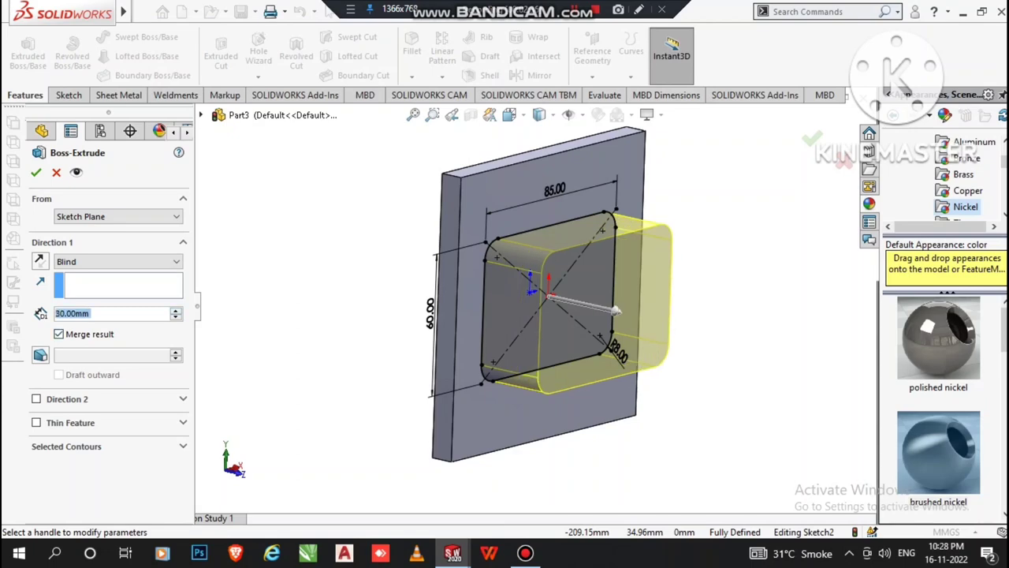
key(Return)
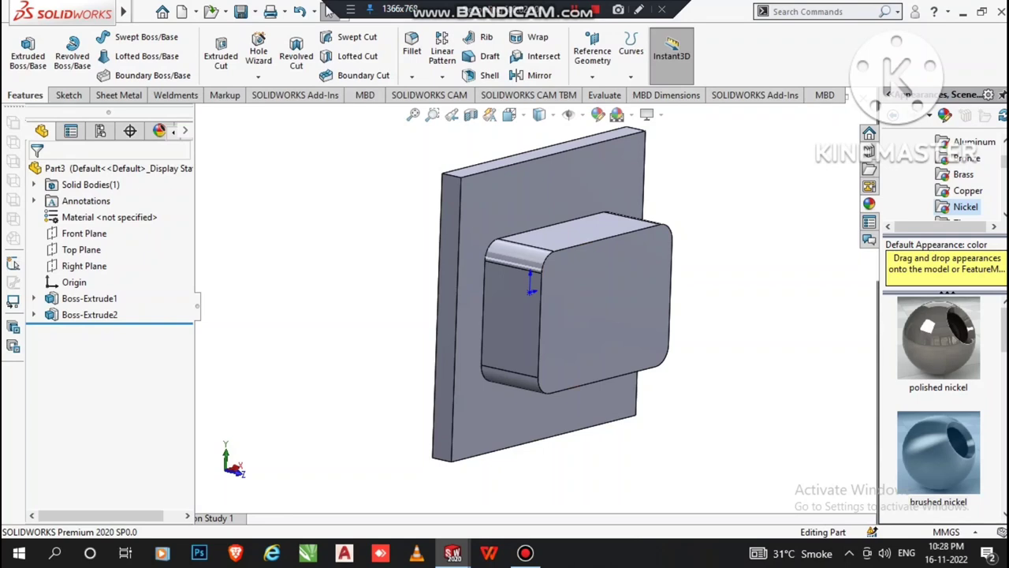
double_click(938, 454)
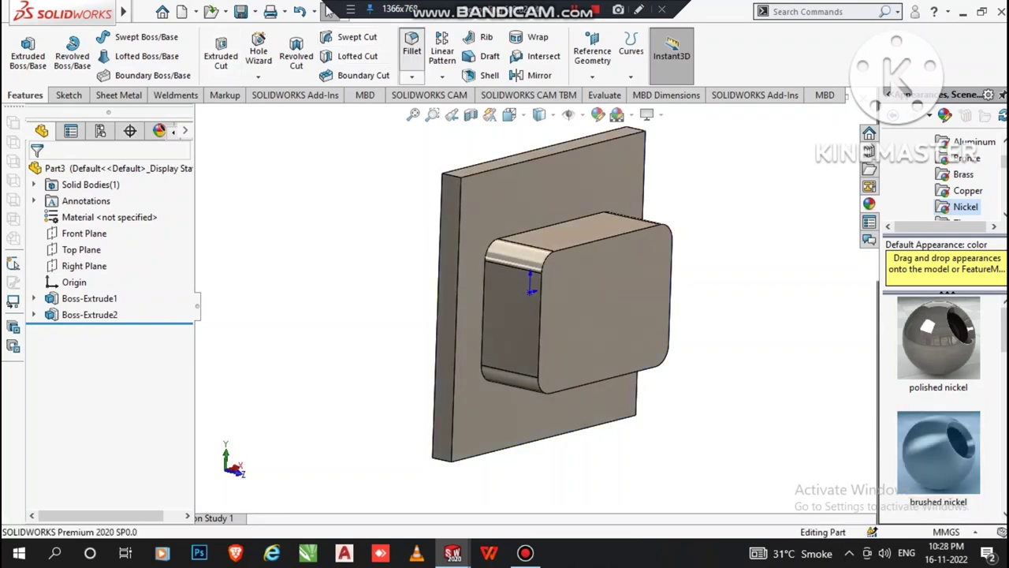
Fillet the boss's front edge loop and its plate junction at a 5 mm radius
click(411, 47)
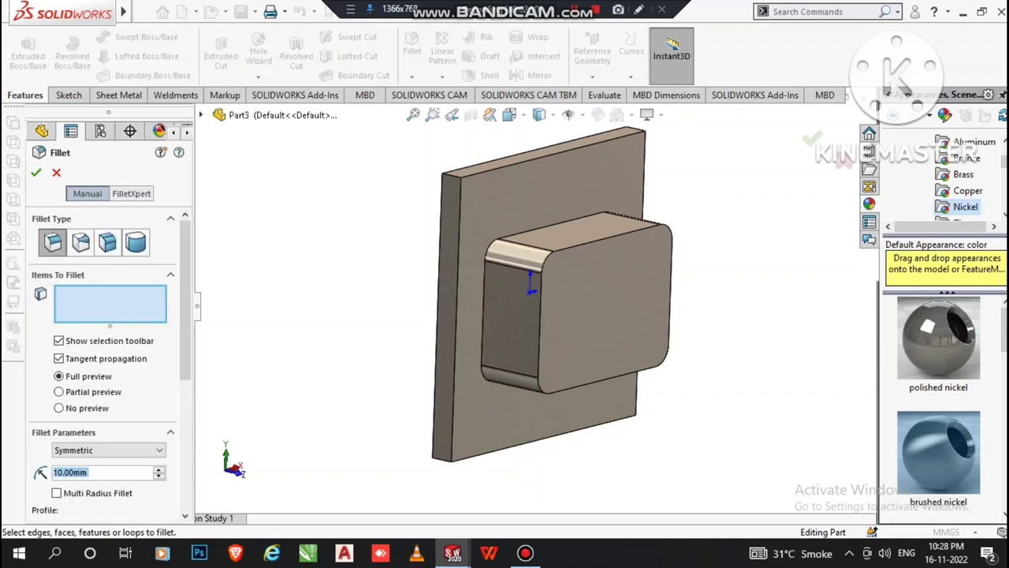
text(5)
key(Return)
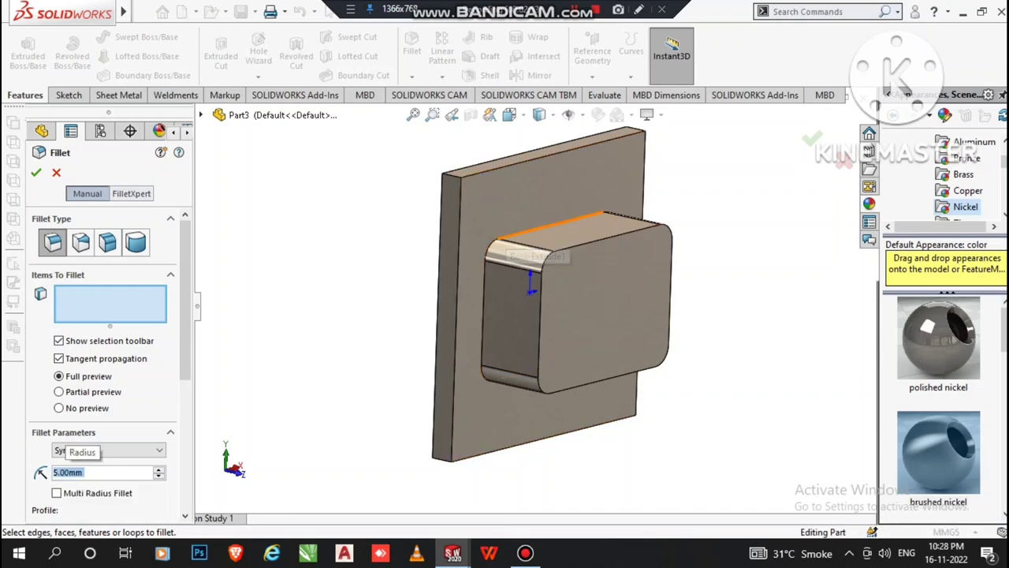
click(505, 236)
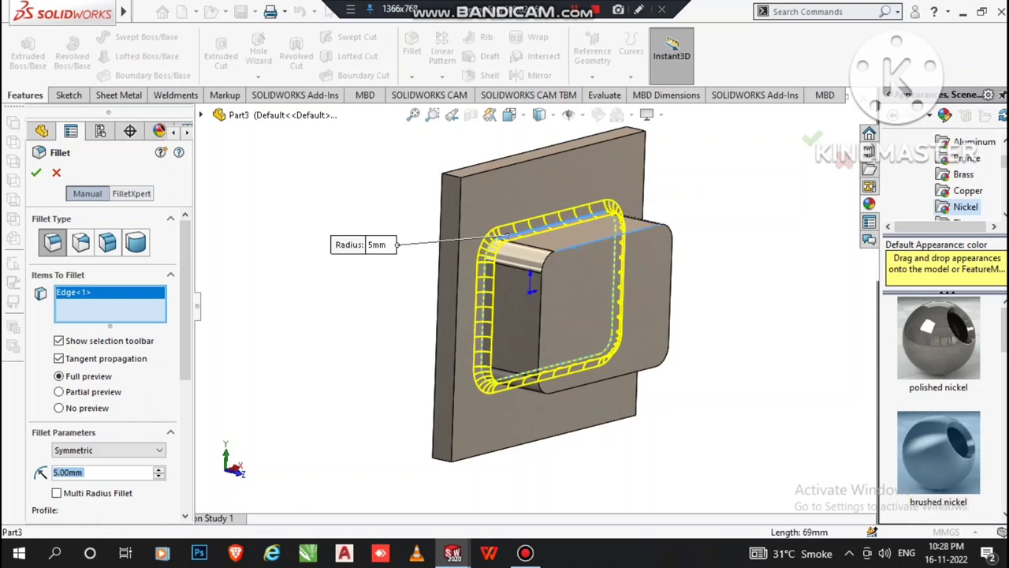
click(586, 243)
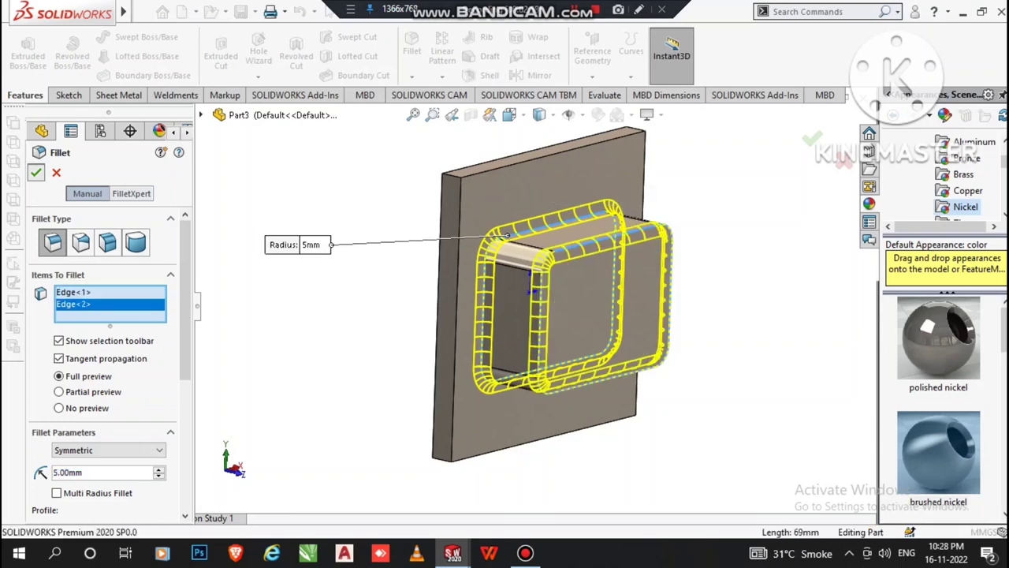
key(Return)
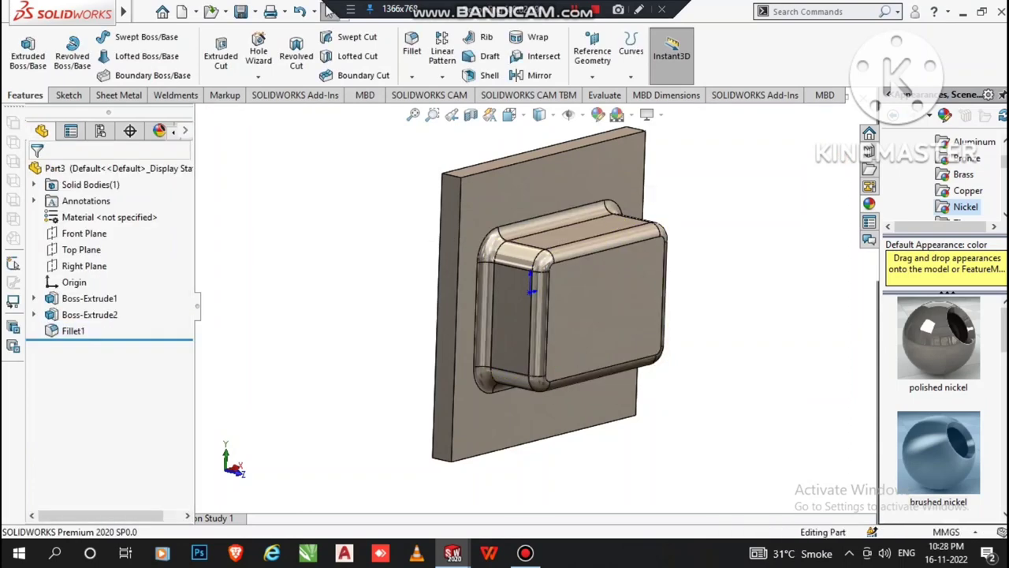
middle_drag(551, 291, 552, 237)
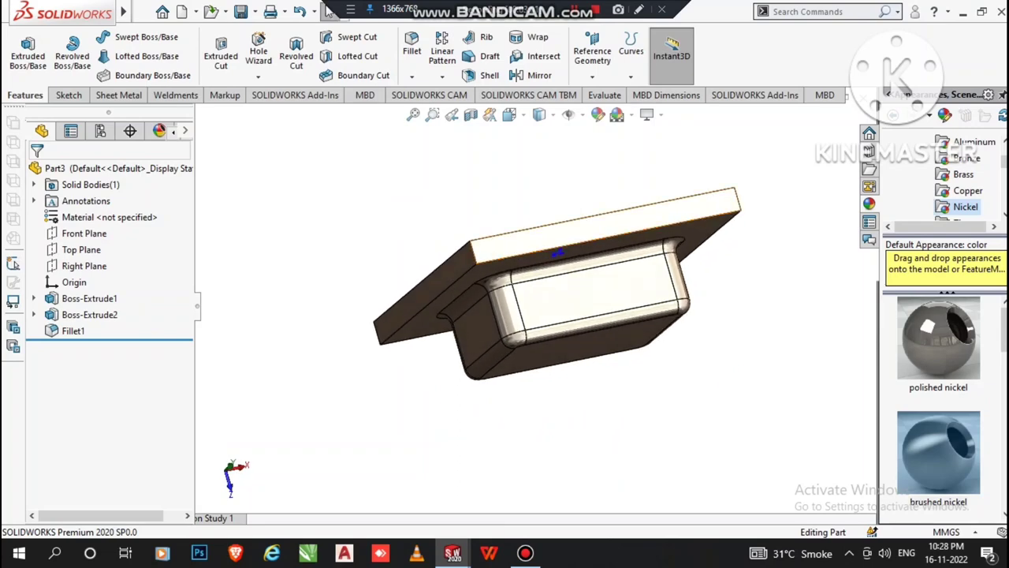
Sketch on the plate's top face and convert the face outline into the sketch
right_click(558, 252)
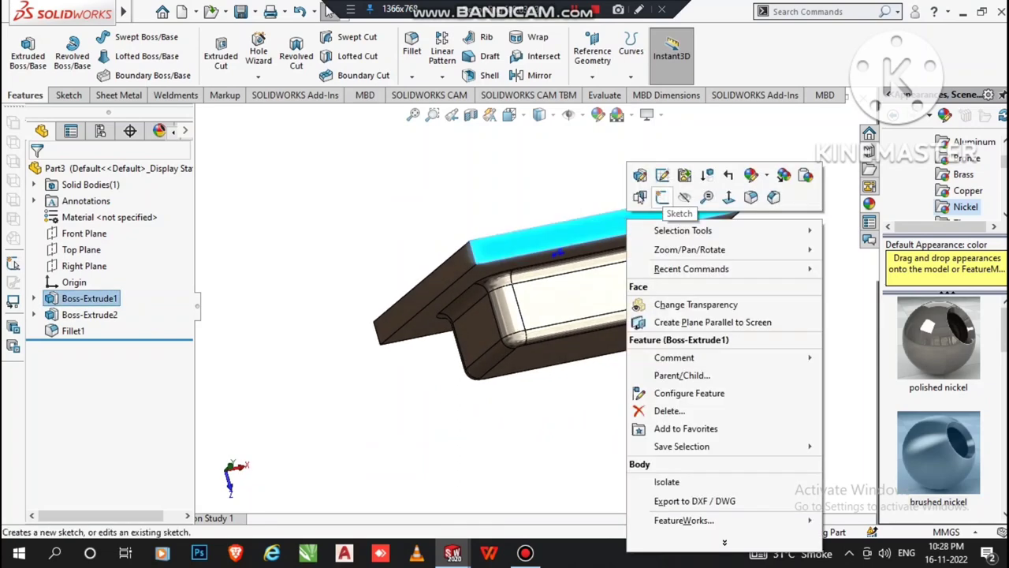
click(662, 197)
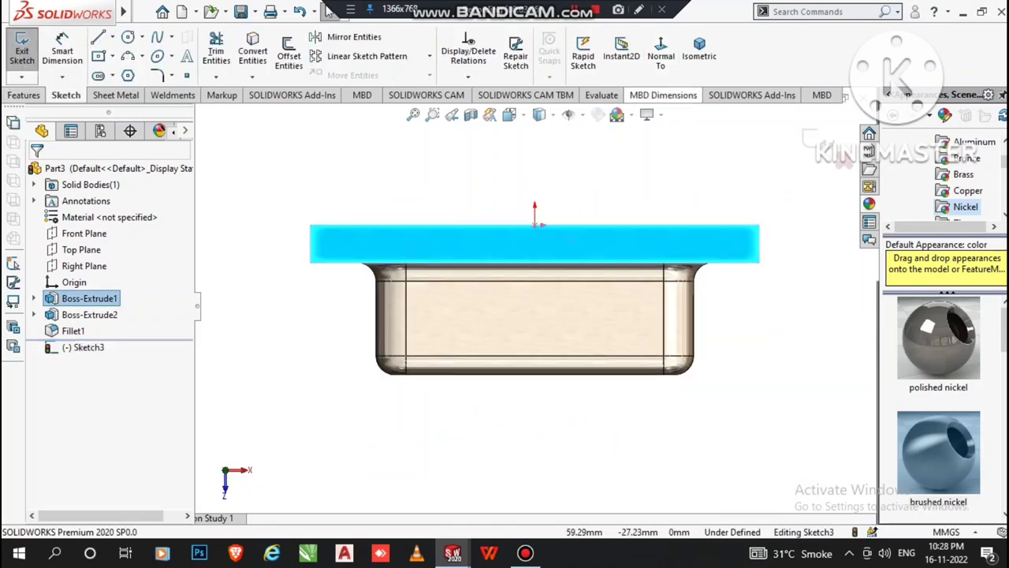
click(98, 37)
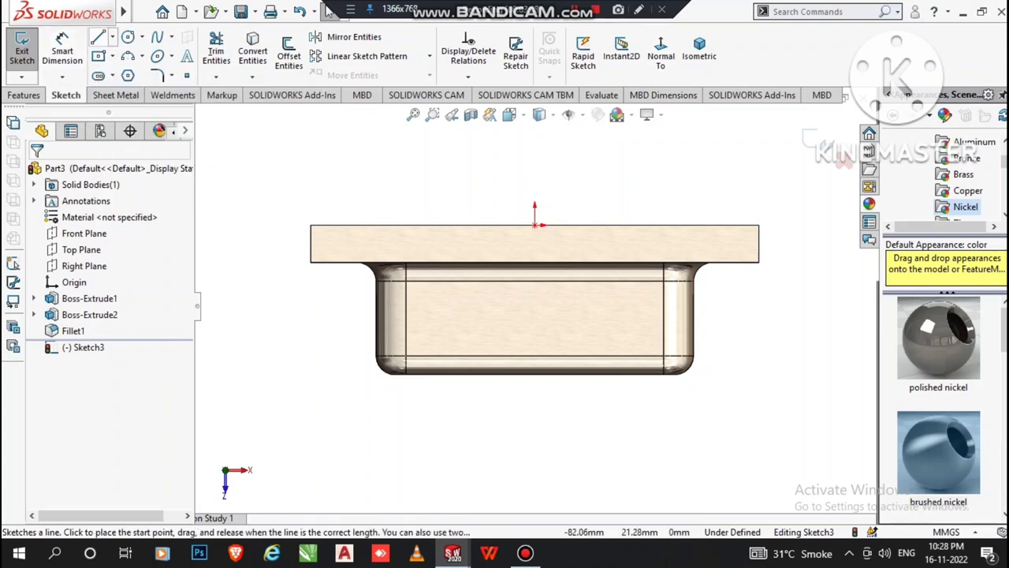
key(Escape)
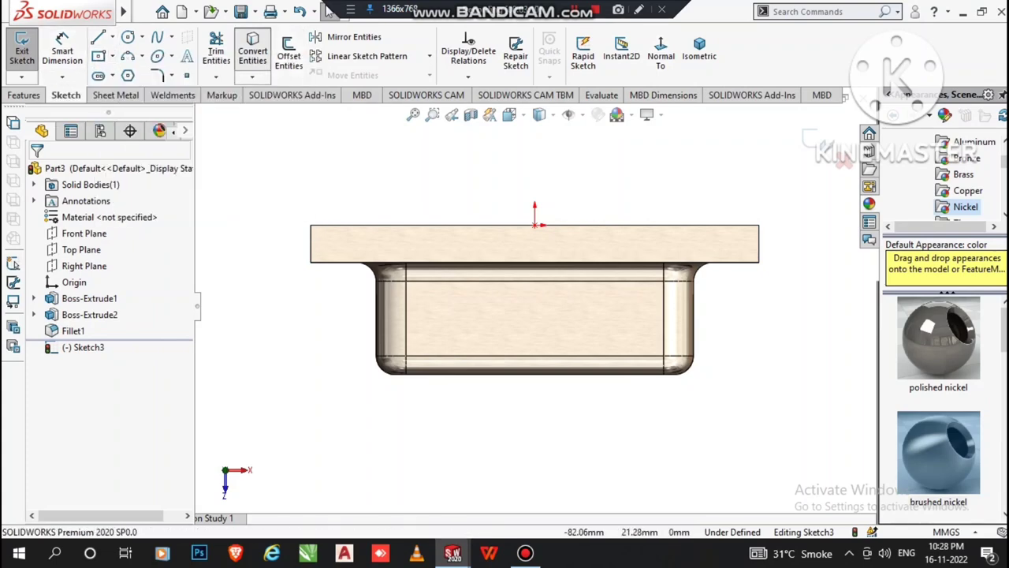
click(252, 51)
click(537, 244)
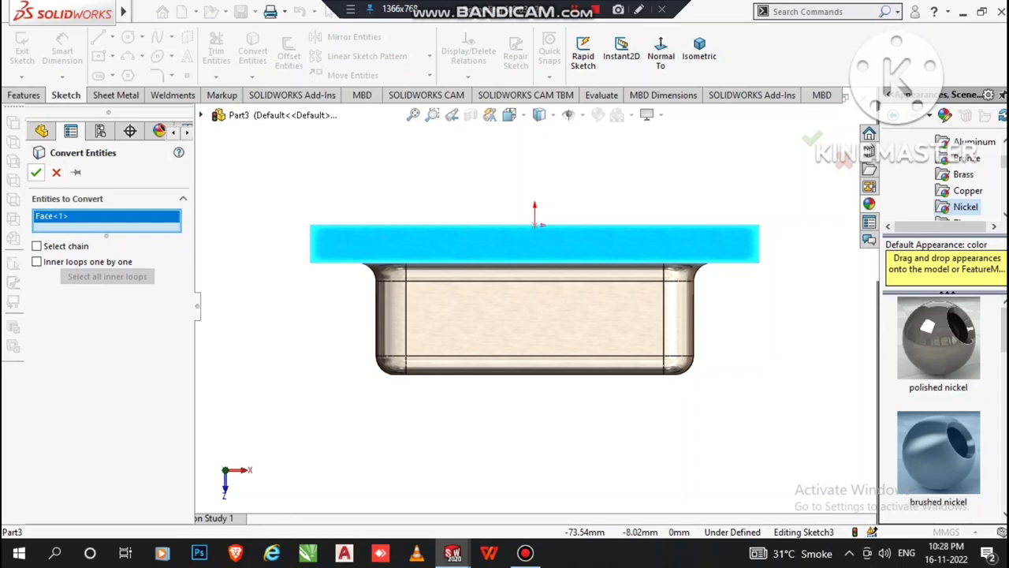
key(Return)
Extrude-cut the sketch Through All – Both to trim the plate to a flange
mouse_move(536, 236)
middle_down()
mouse_move(567, 260)
mouse_move(544, 249)
middle_up()
click(23, 94)
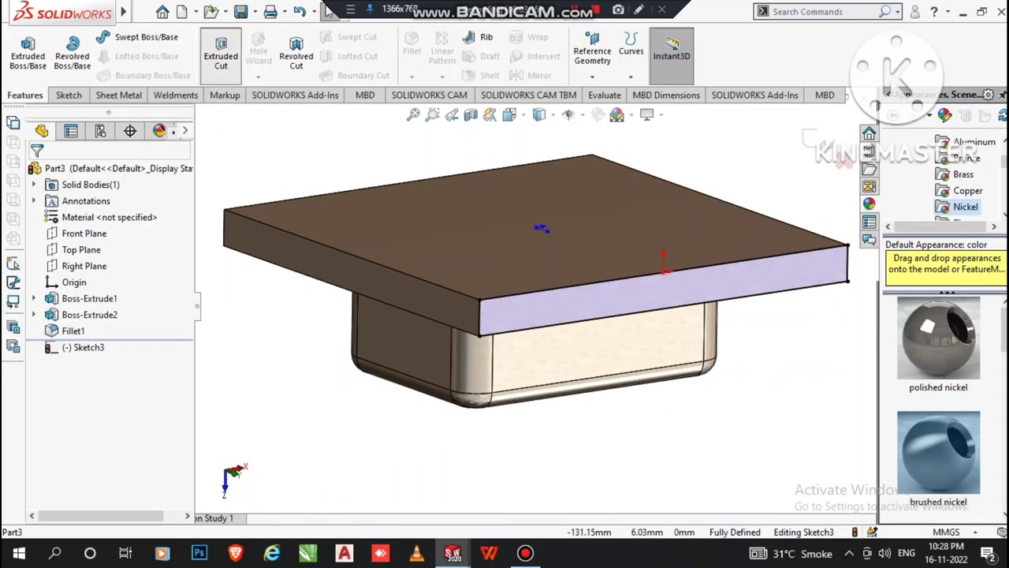
click(220, 56)
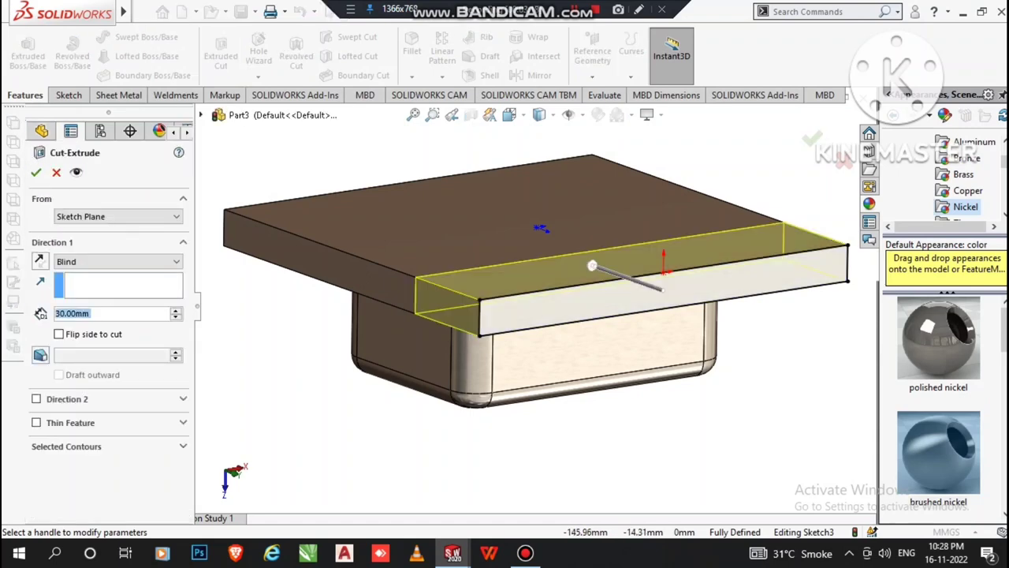
click(118, 261)
click(90, 294)
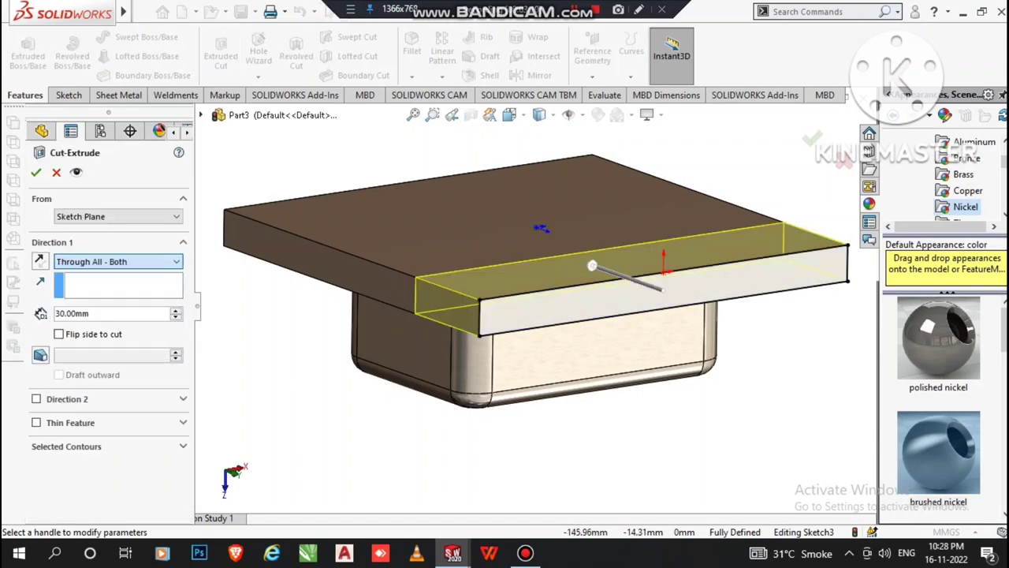
click(36, 172)
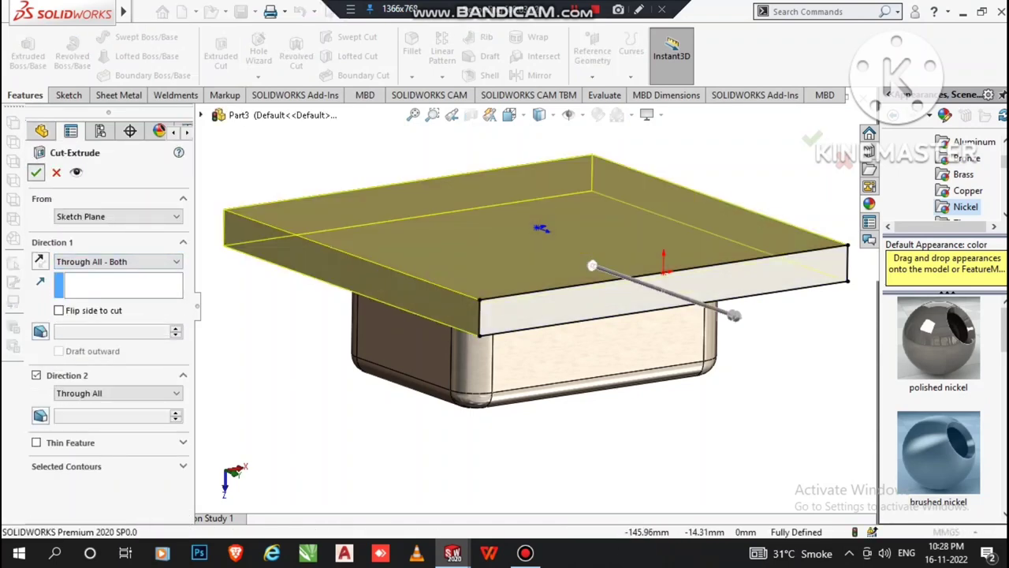
mouse_move(539, 229)
middle_down()
mouse_move(522, 225)
mouse_move(547, 226)
mouse_move(532, 238)
middle_up()
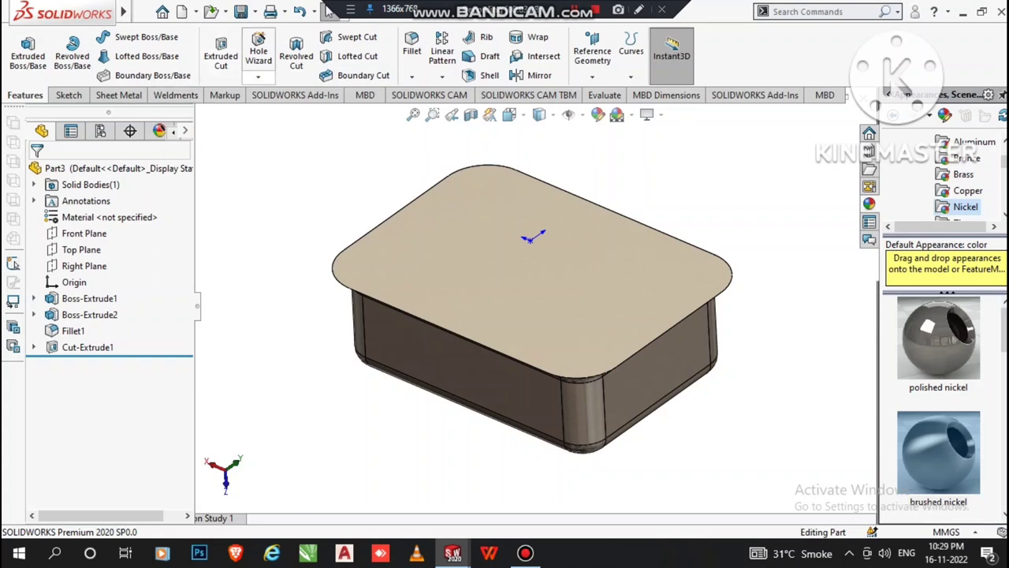
Convert the part into a Forming Tool with the flat top face as stopping face
click(118, 95)
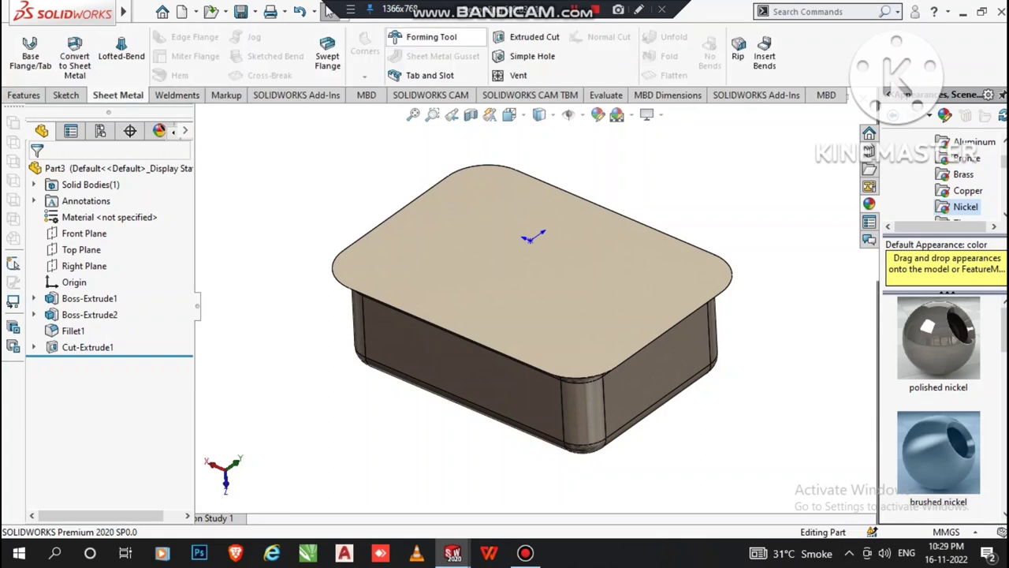
click(431, 37)
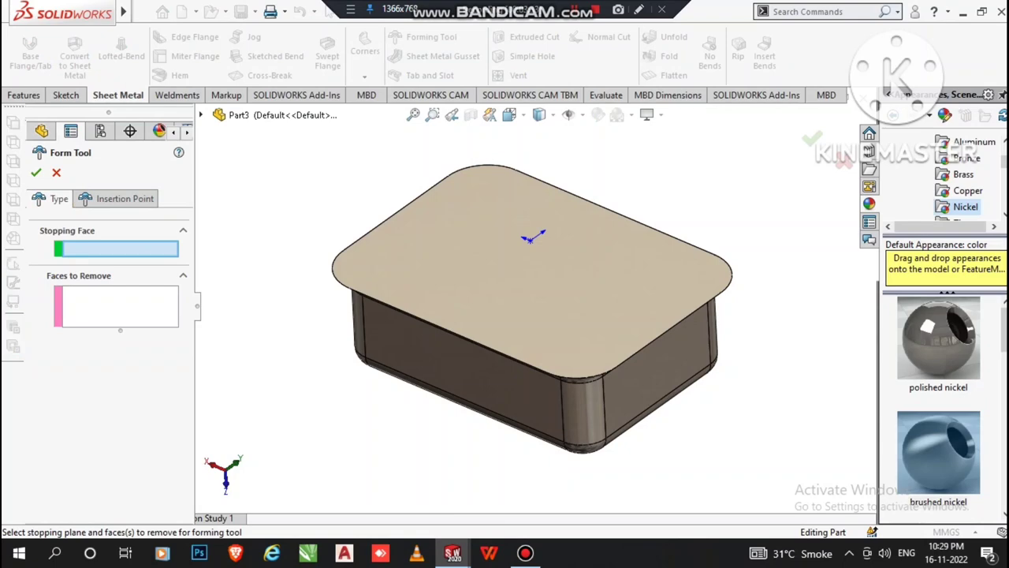
click(502, 249)
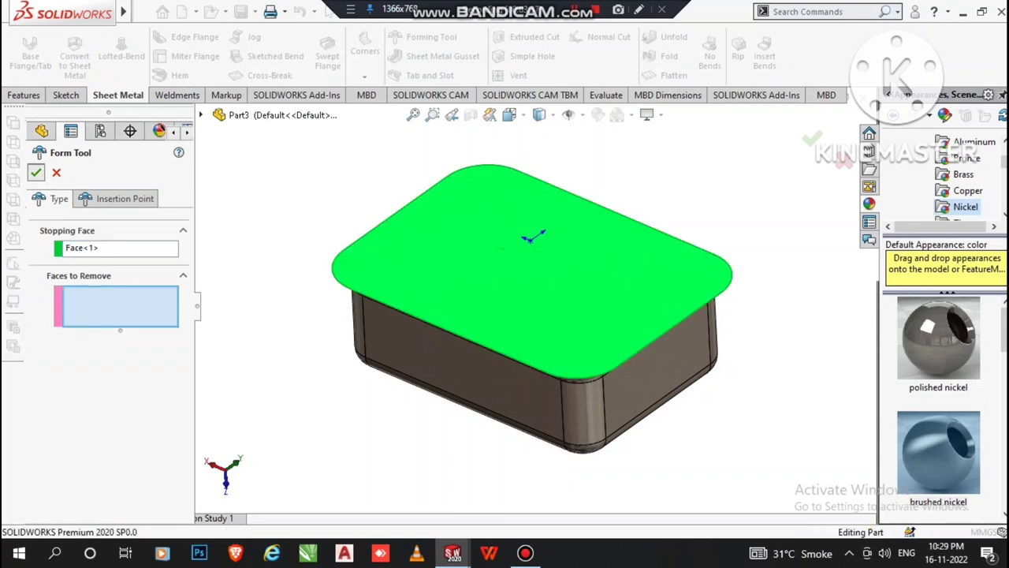
key(Return)
middle_drag(531, 315, 531, 197)
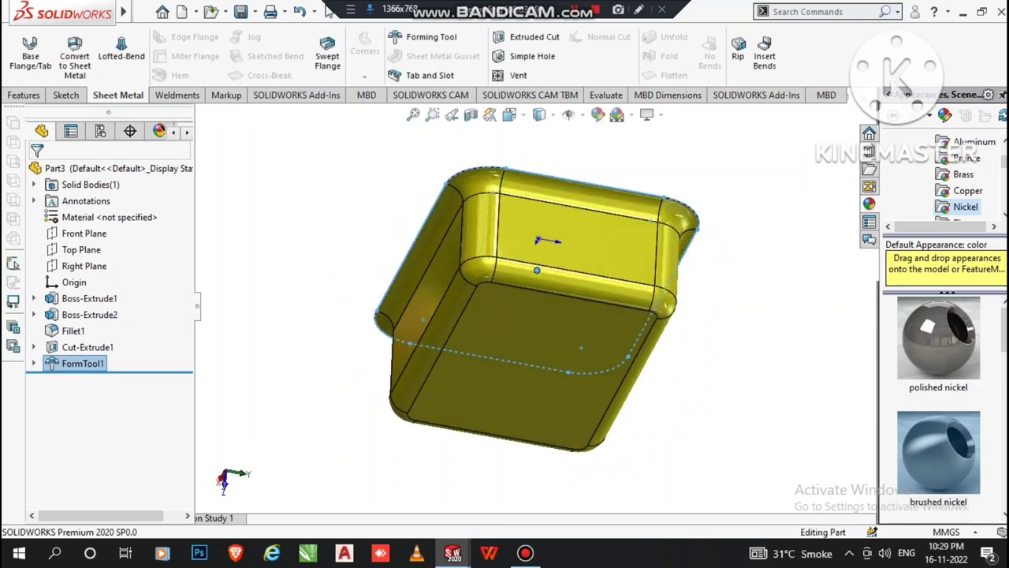
middle_drag(514, 249, 531, 225)
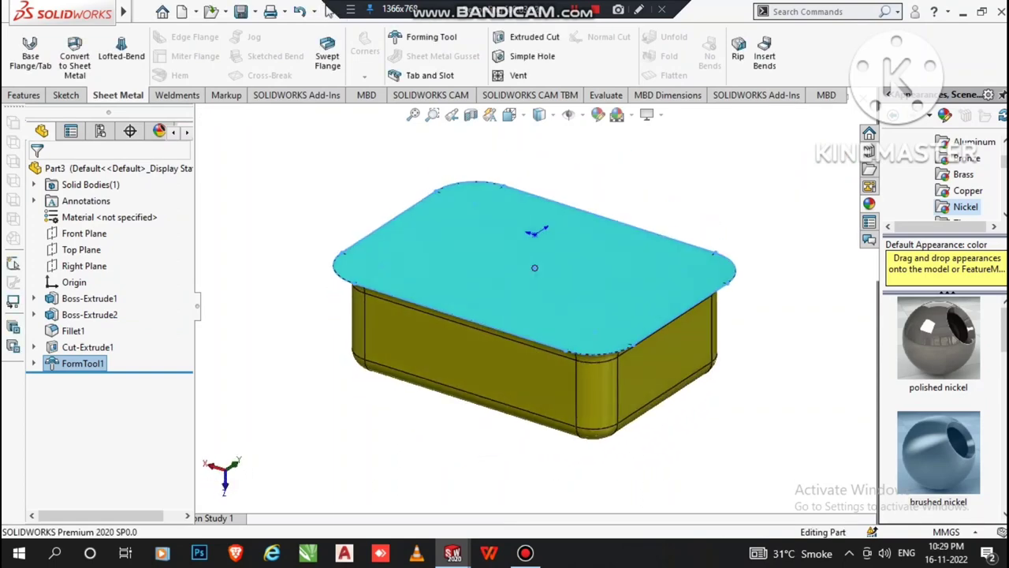
mouse_move(124, 11)
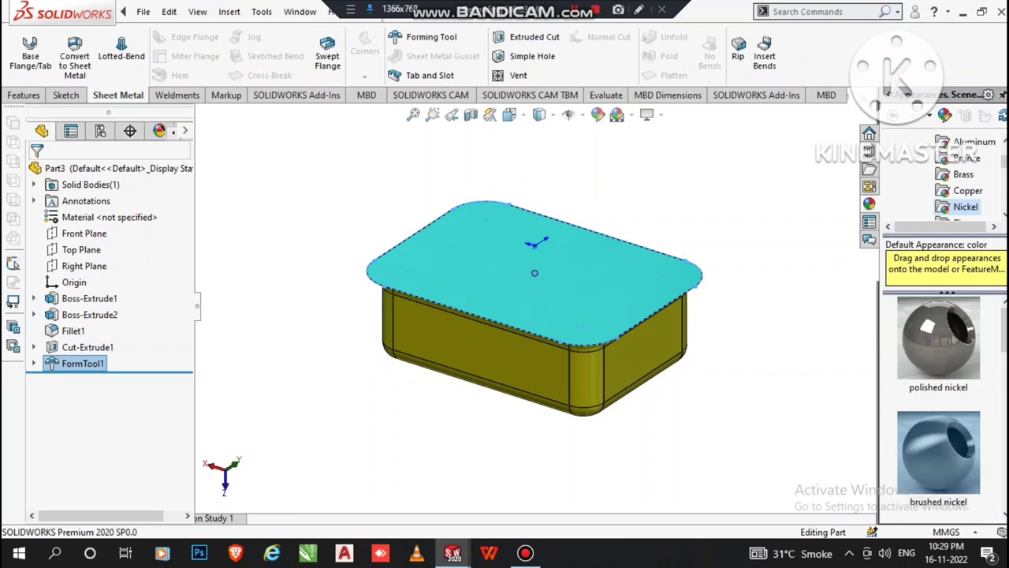
click(143, 11)
click(169, 191)
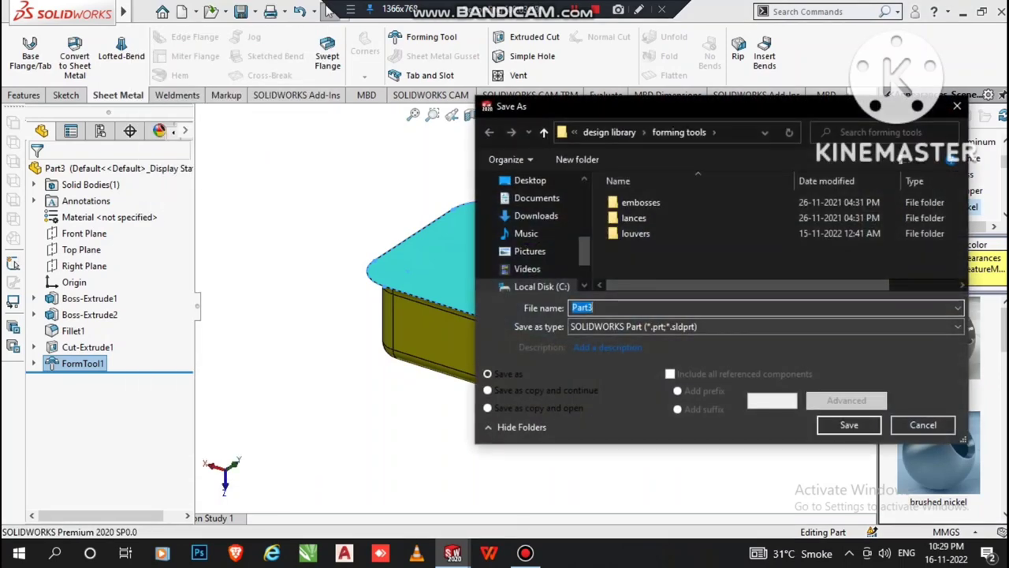
Save the part as Form Tool (*.sldftp) 'Kitchen sink Die' in forming tools > louvers
double_click(635, 234)
text(Kitchen sink Die)
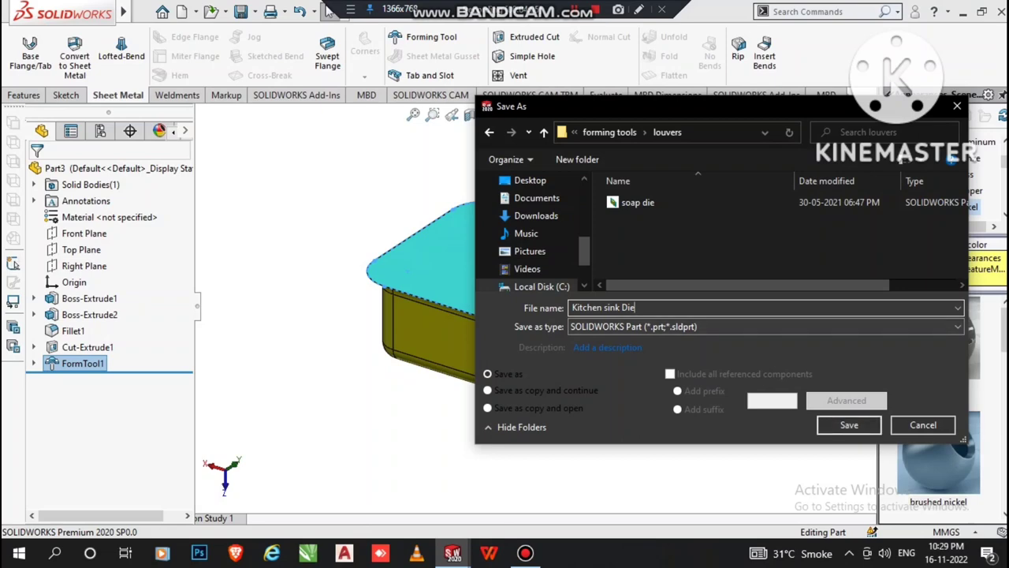
click(765, 326)
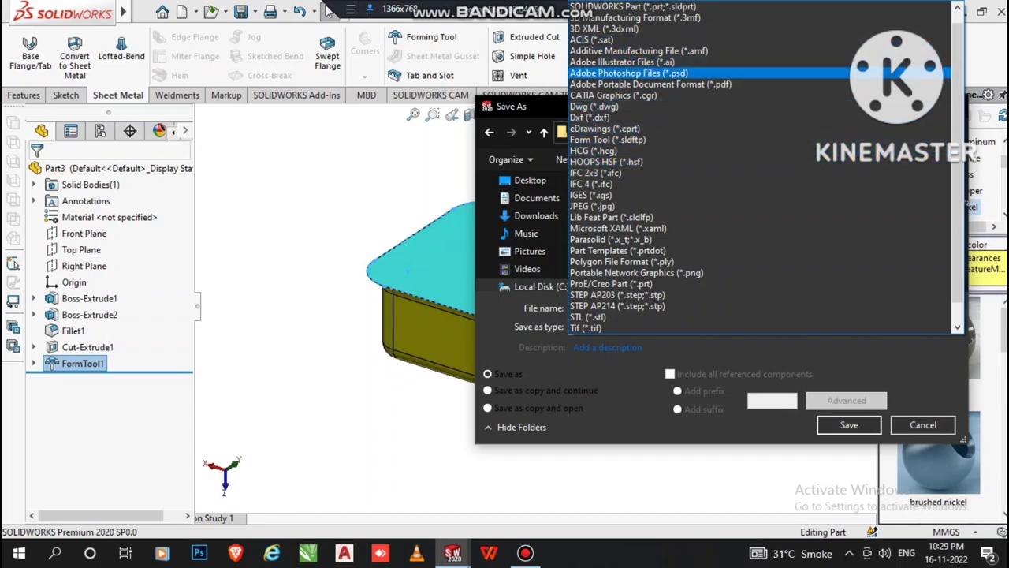
key(Down)
key(Down)
key(Return)
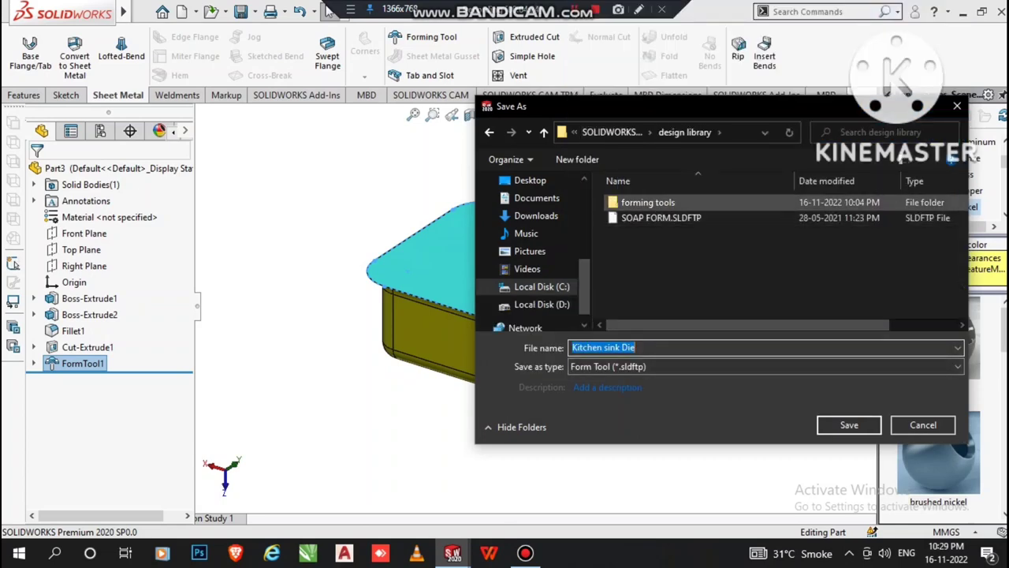
double_click(647, 201)
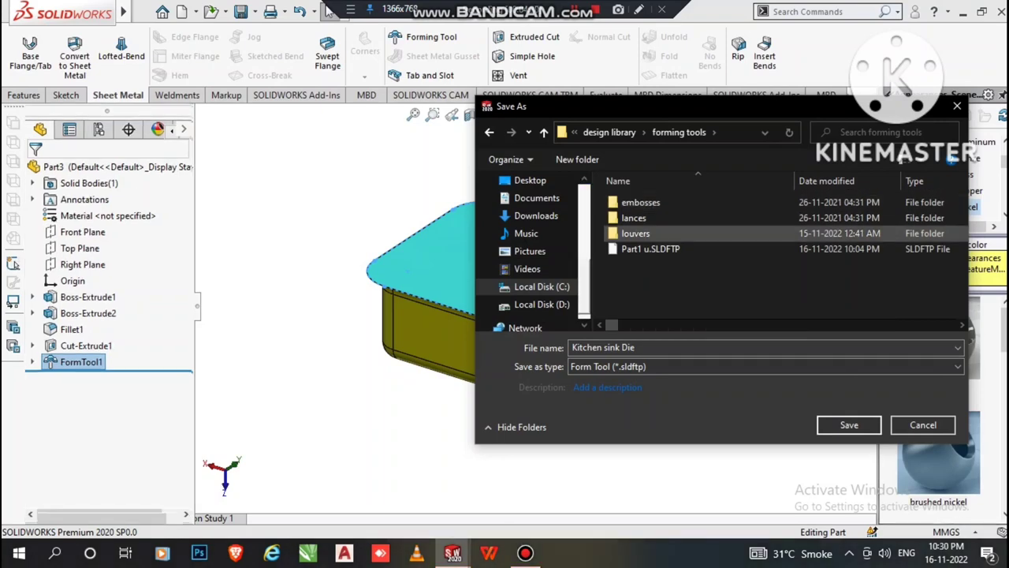
double_click(636, 233)
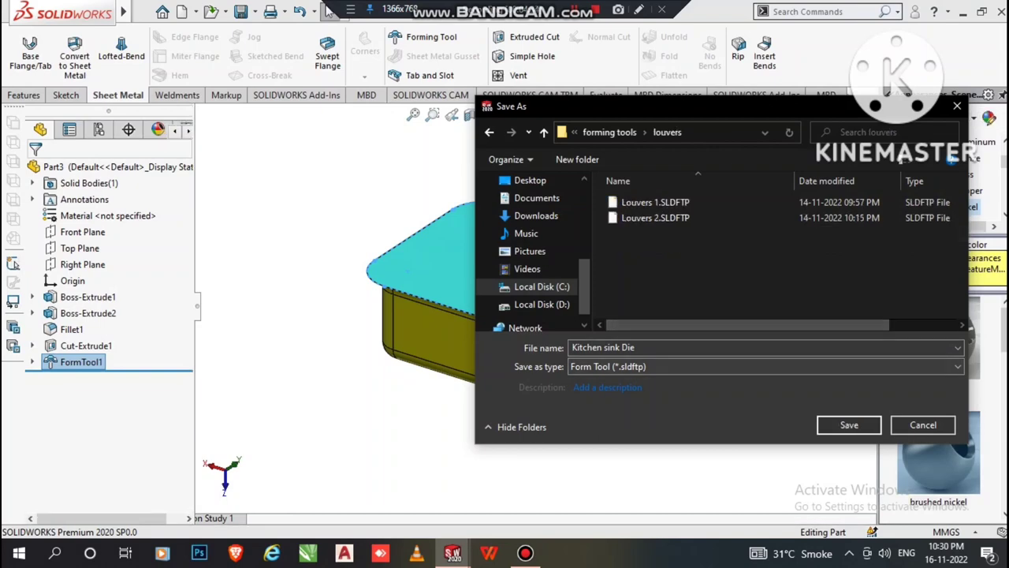
click(849, 425)
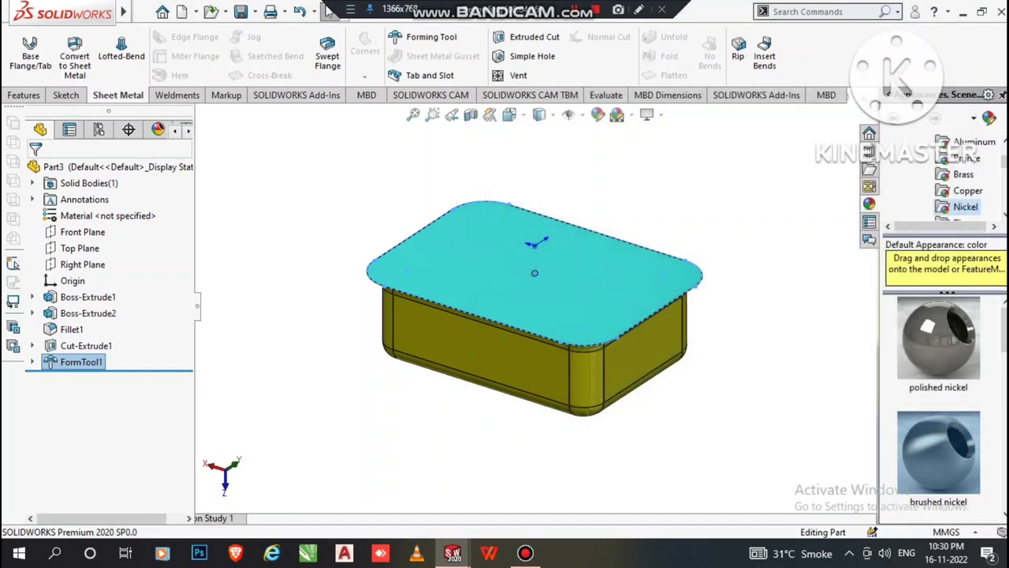
Create a new blank part, Part4, accepting the blank template warning
key(Escape)
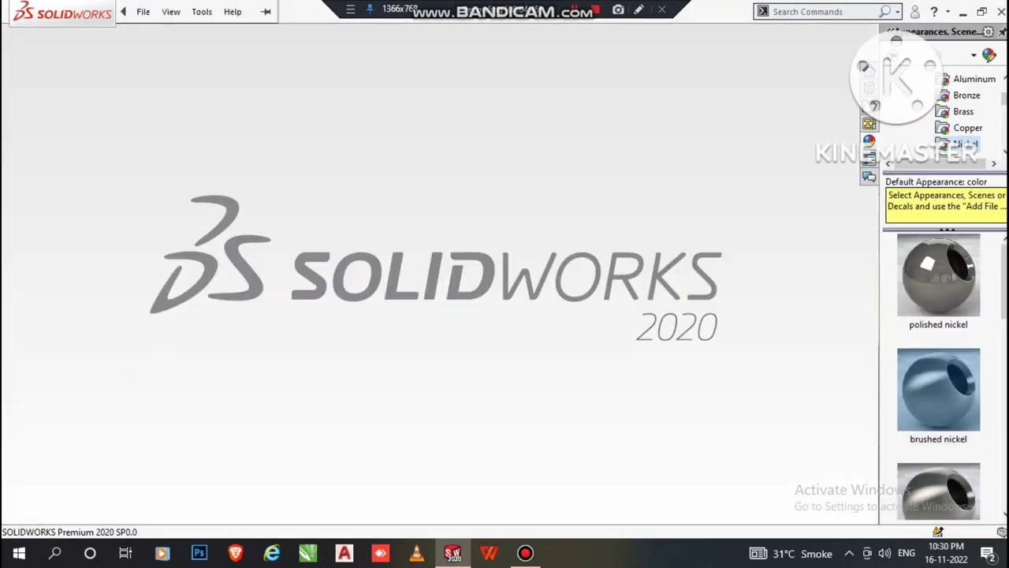
click(142, 11)
click(167, 33)
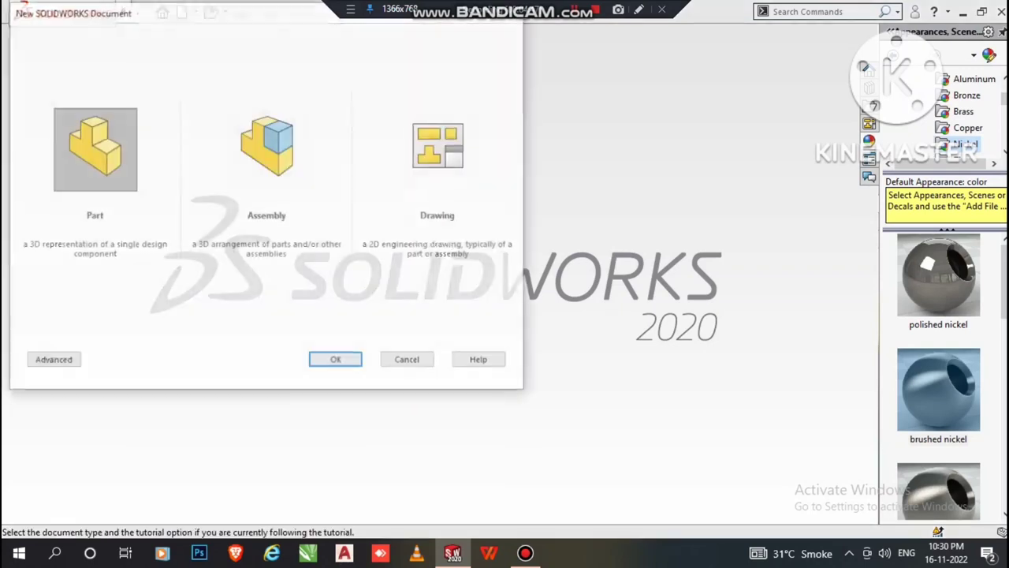
key(Return)
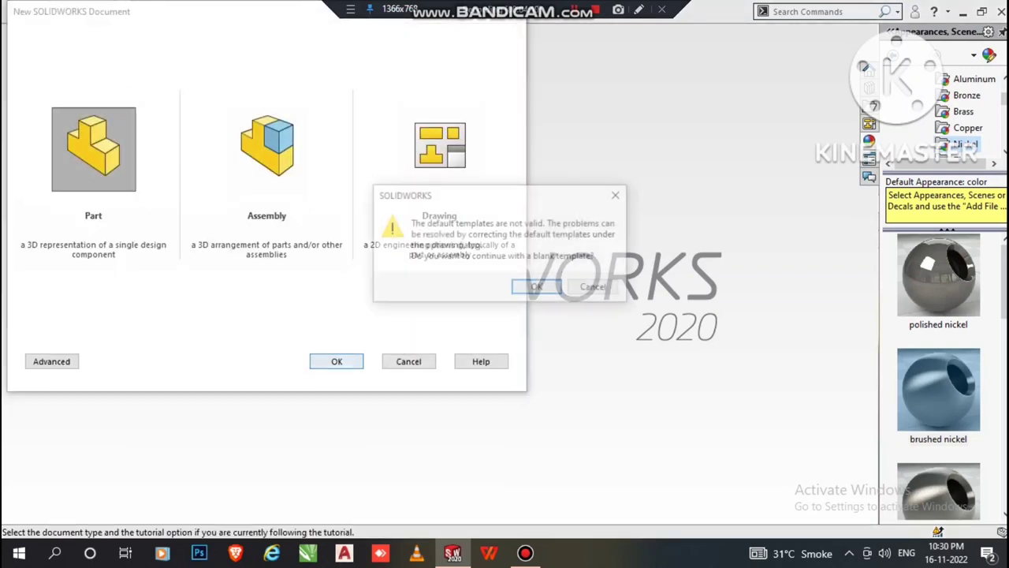
key(Return)
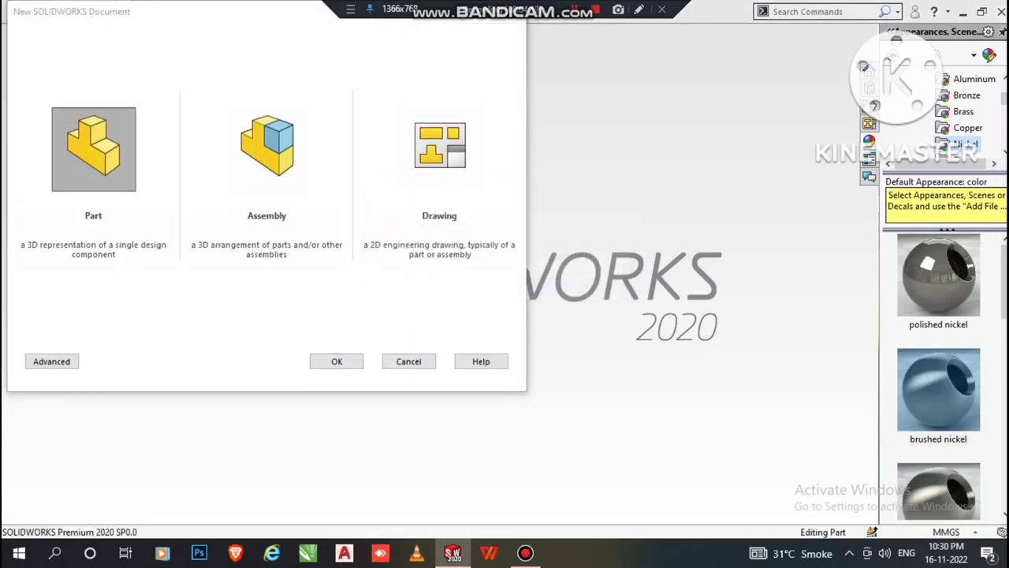
key(Return)
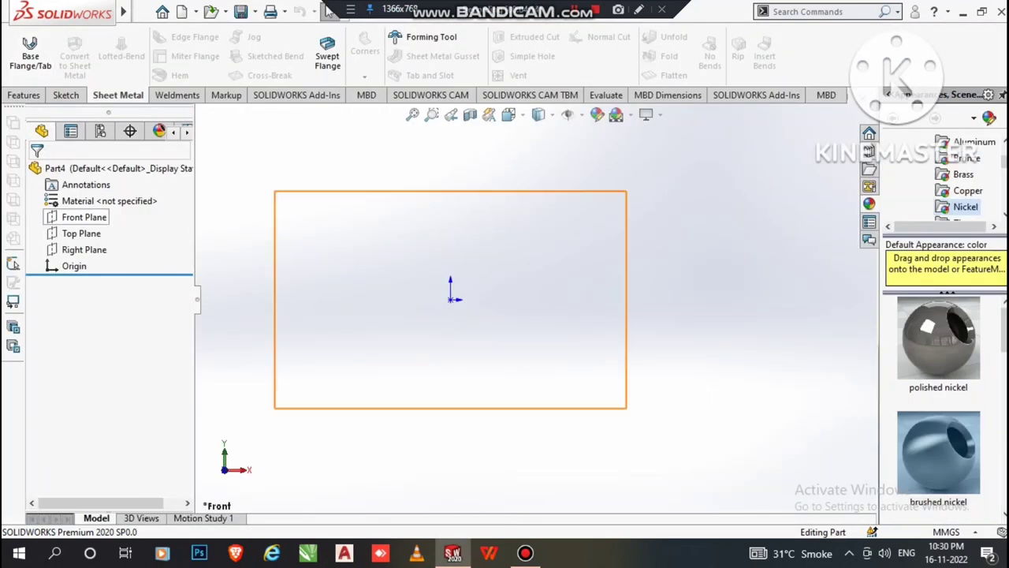
Start a Front Plane sketch in MMGS units and draw a center rectangle from the origin
right_click(83, 217)
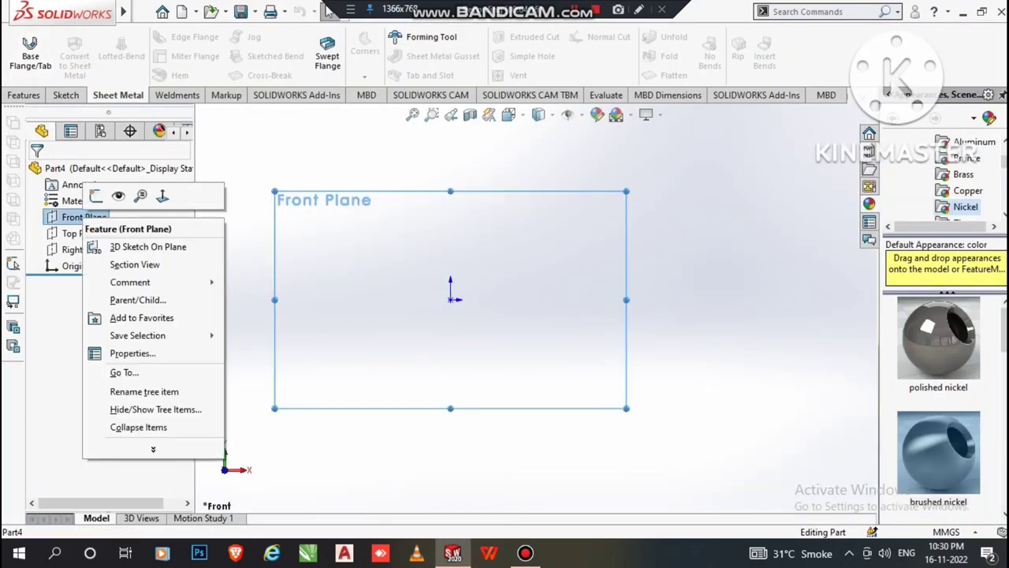
click(97, 196)
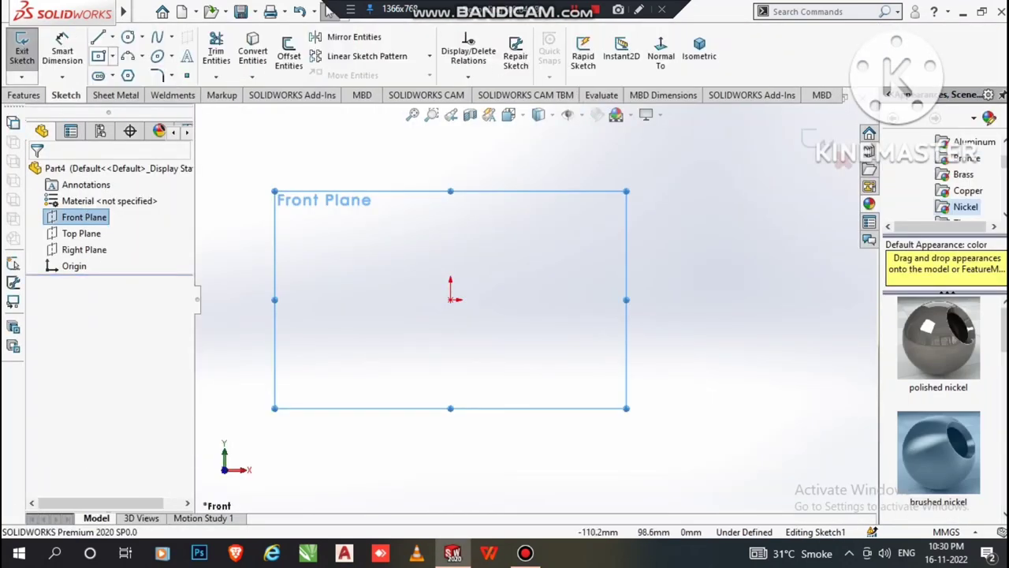
scroll(344, 359, down, 3)
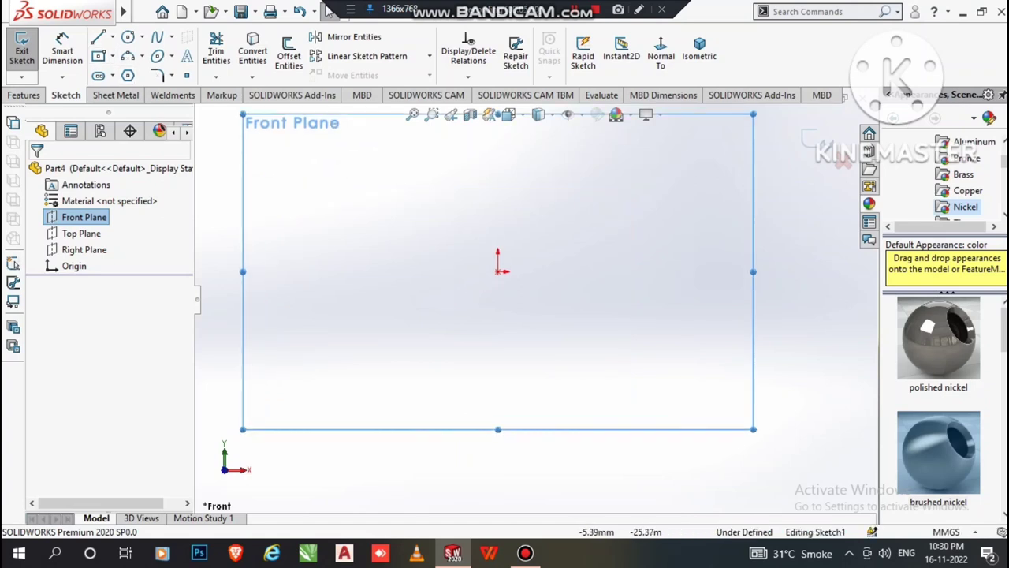
click(954, 532)
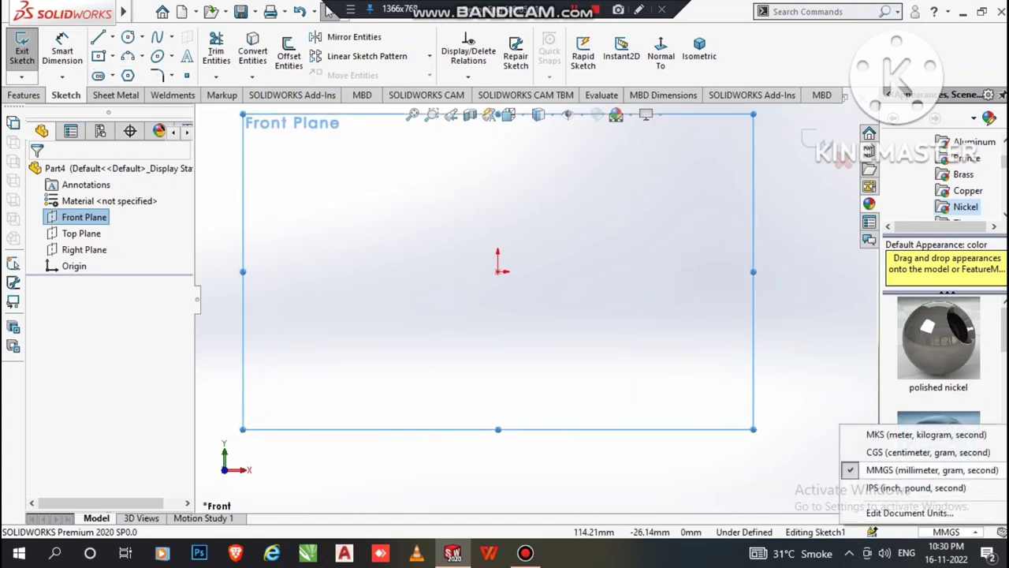
click(932, 470)
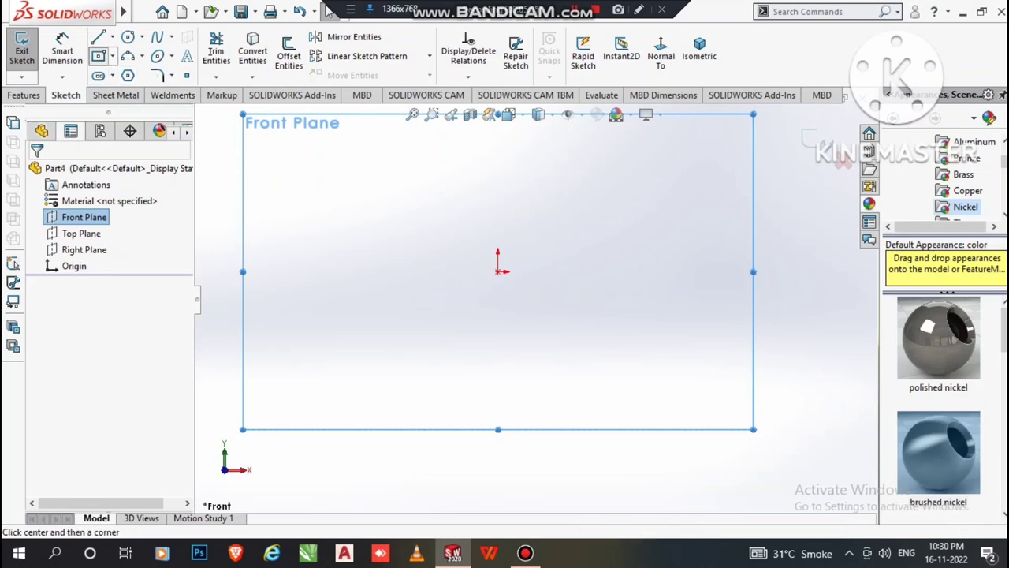
click(498, 272)
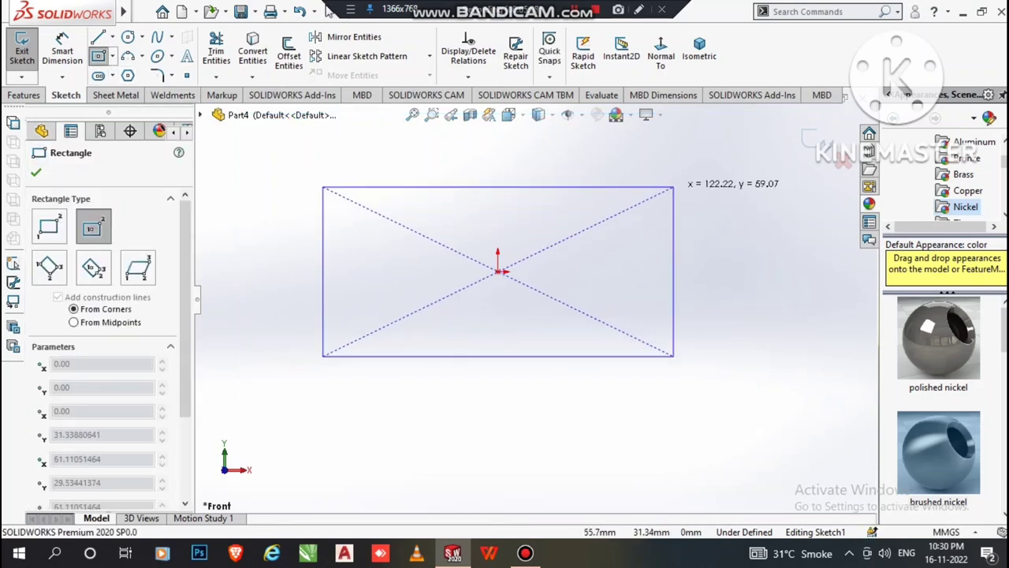
click(665, 167)
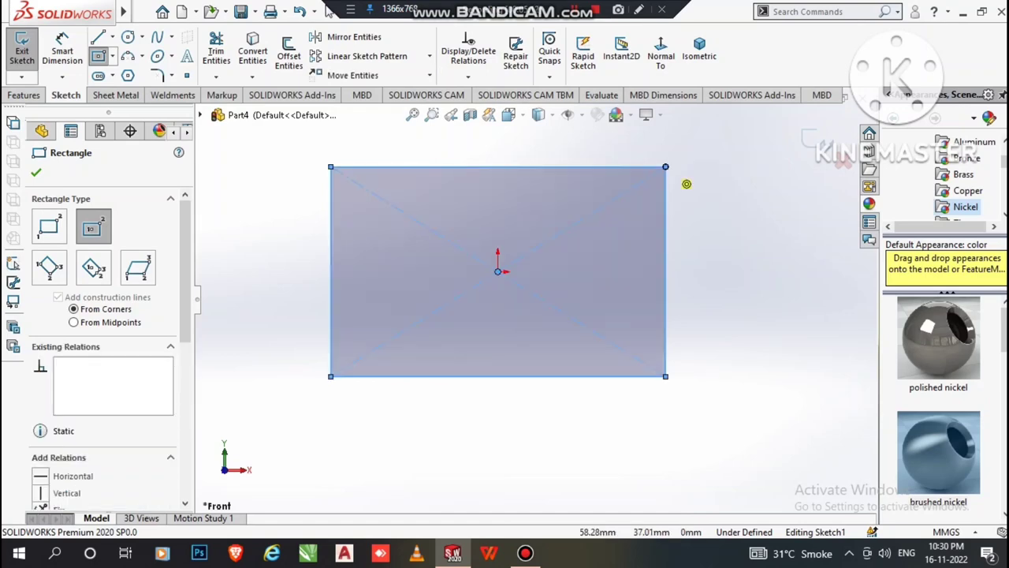
Dimension the rectangle's top and right edges to 200 mm each
click(62, 50)
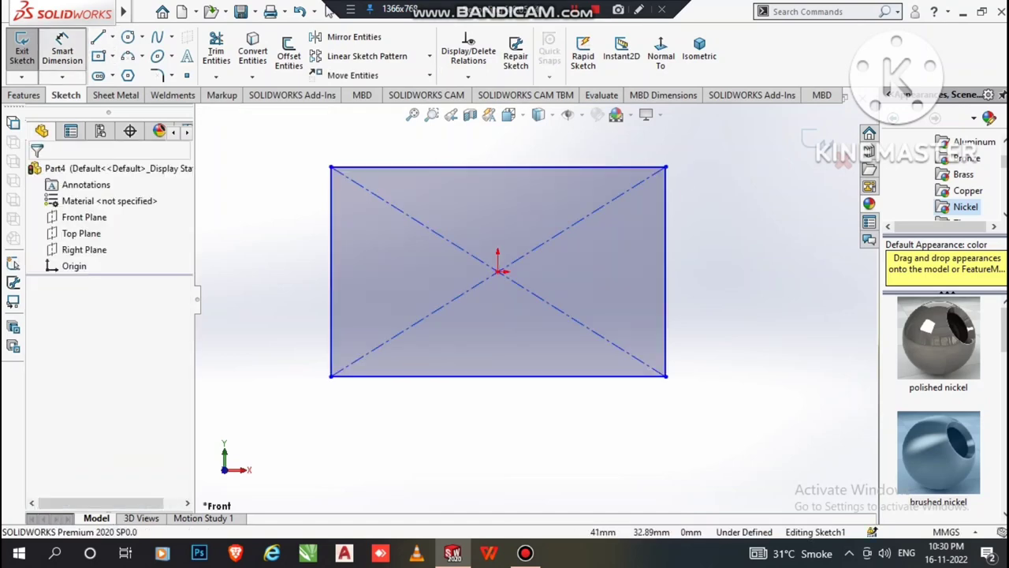
click(505, 167)
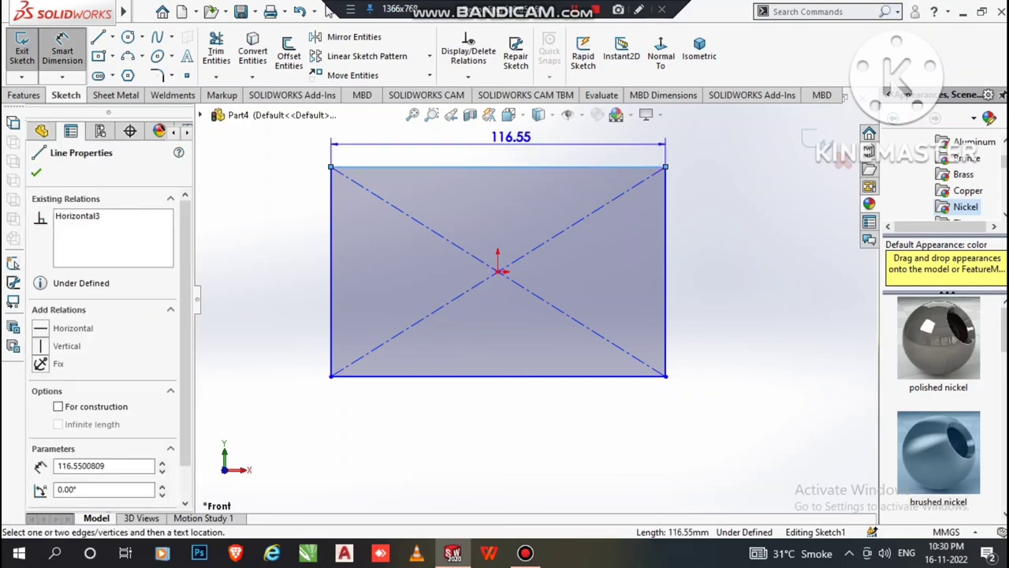
click(511, 138)
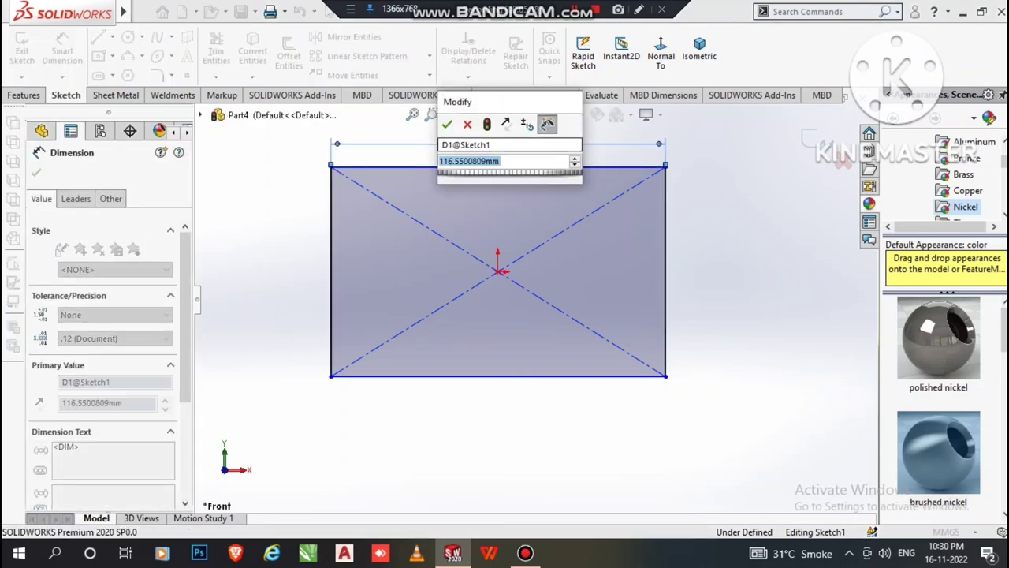
text(200)
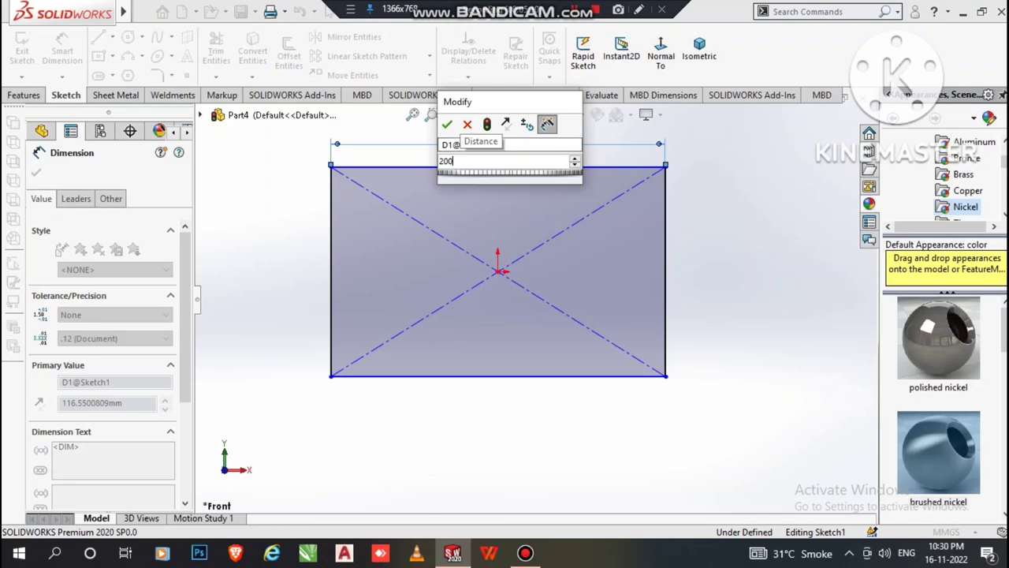
key(Return)
key(Escape)
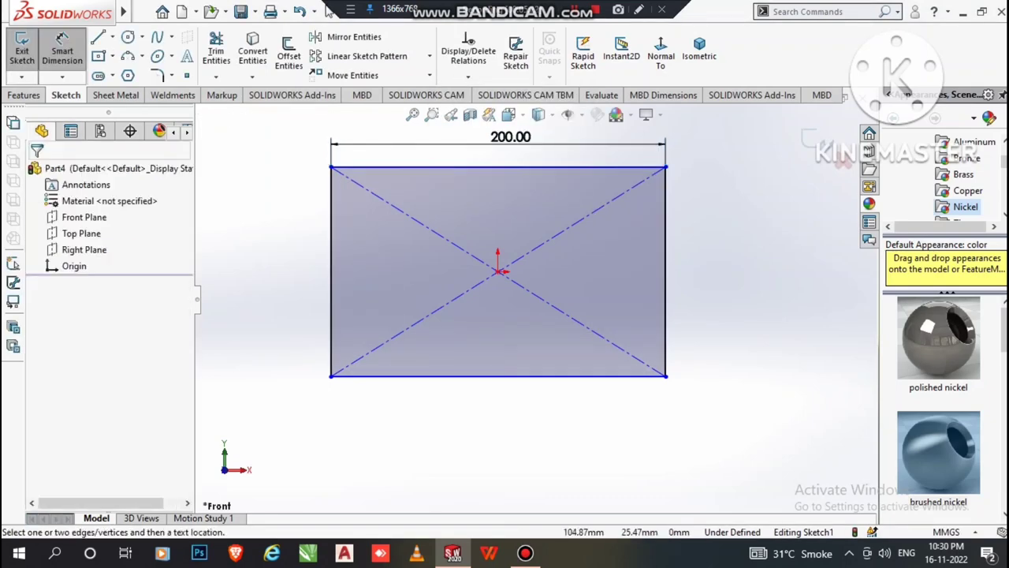
click(666, 268)
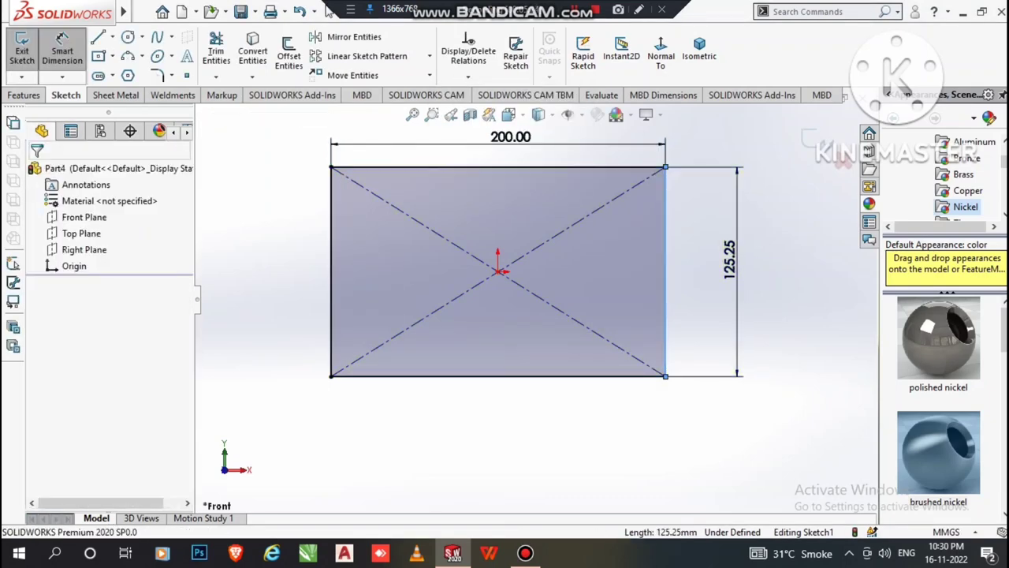
click(737, 268)
key(Return)
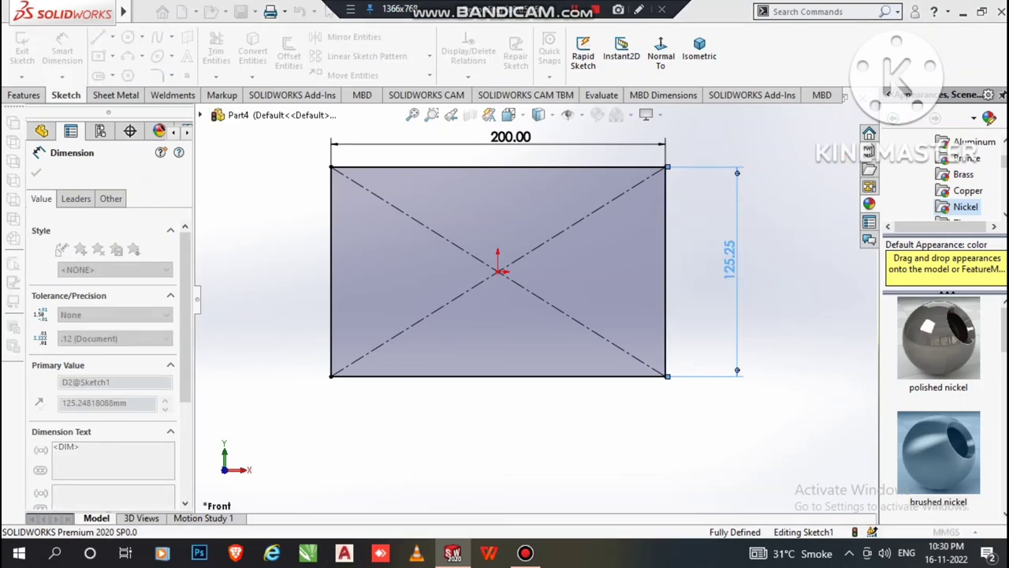
text(200)
key(Return)
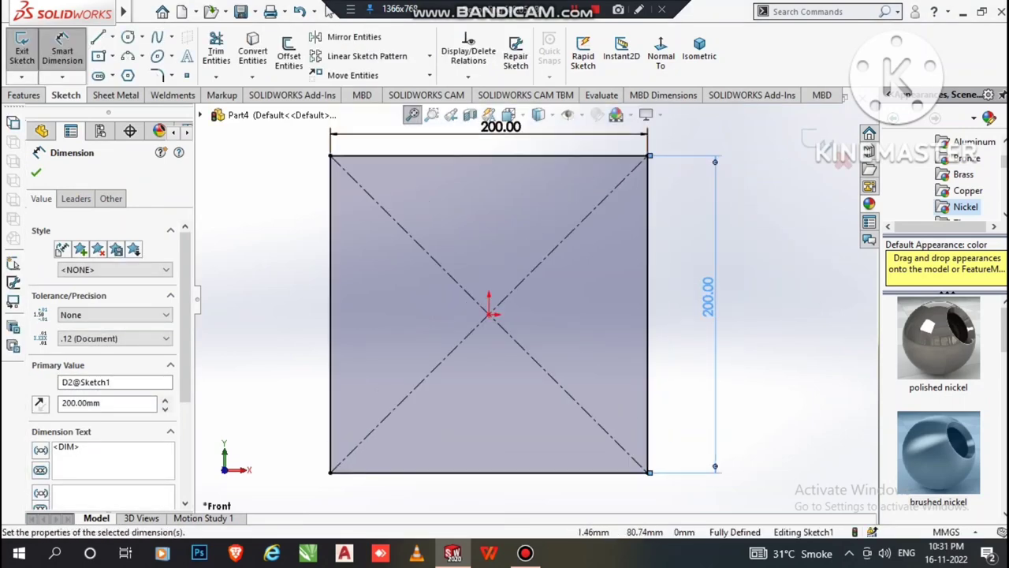
key(Escape)
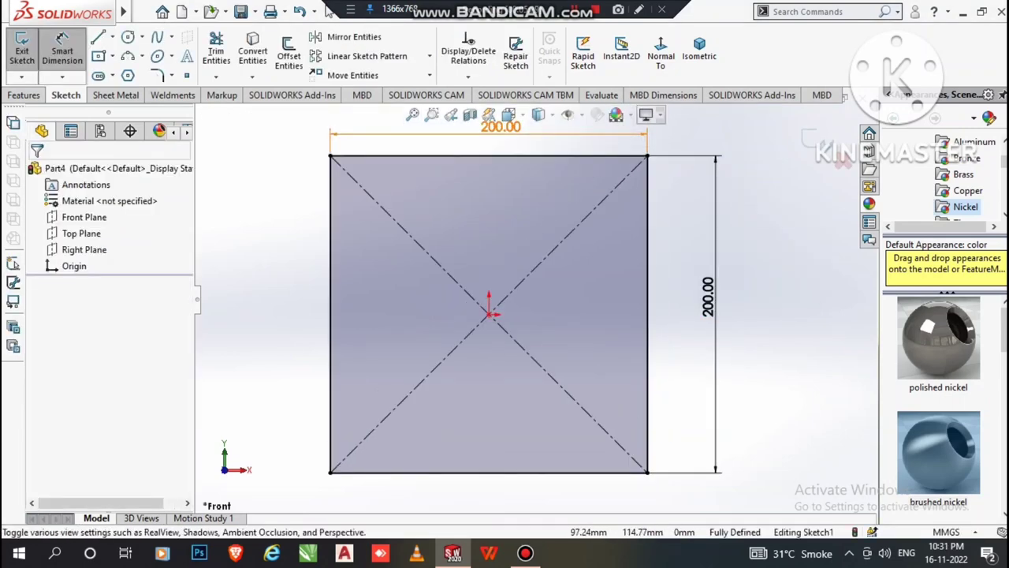
Switch the viewport scene to Plain White and view the sketch straight on
click(622, 115)
click(654, 41)
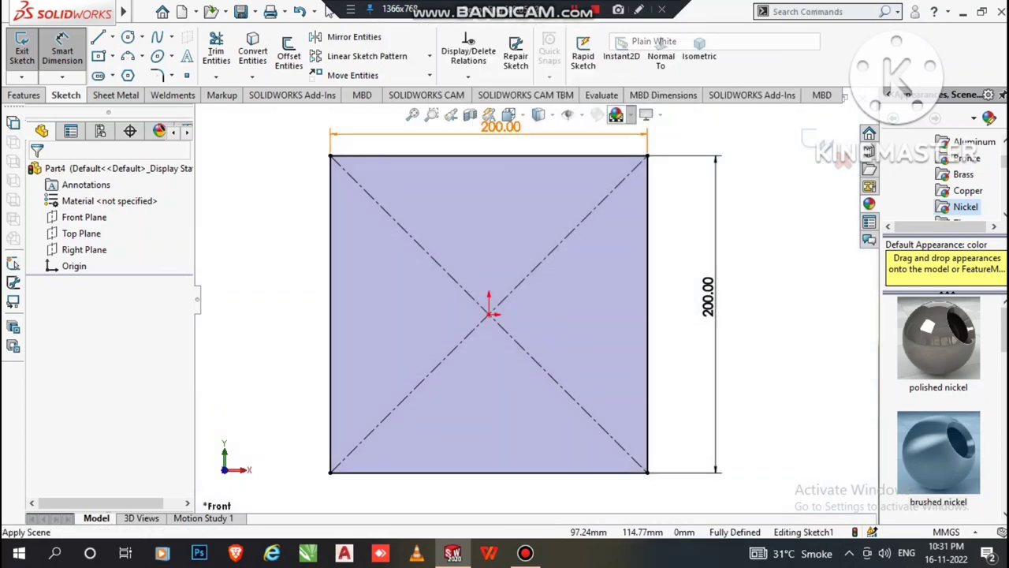
click(661, 54)
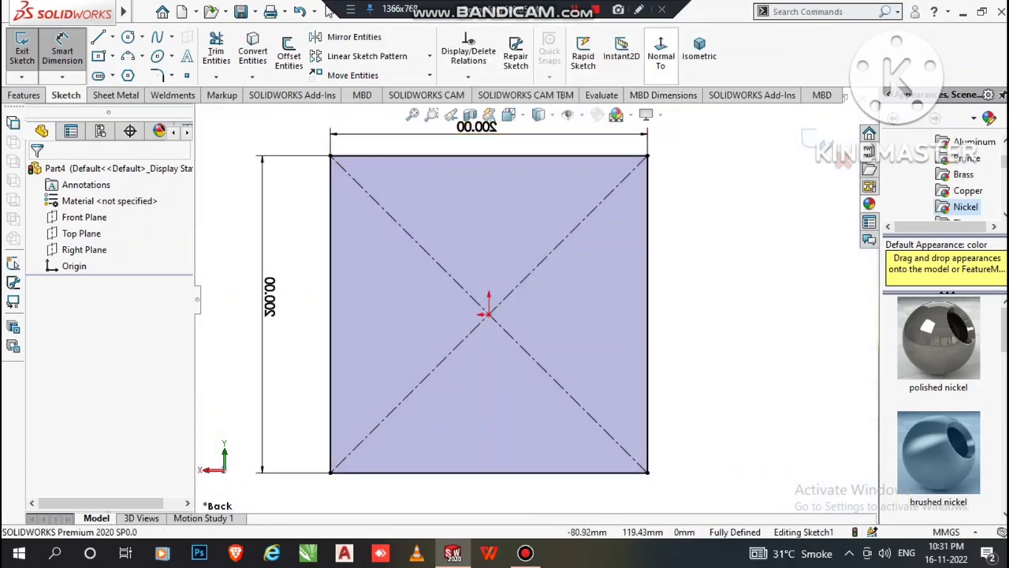
click(660, 53)
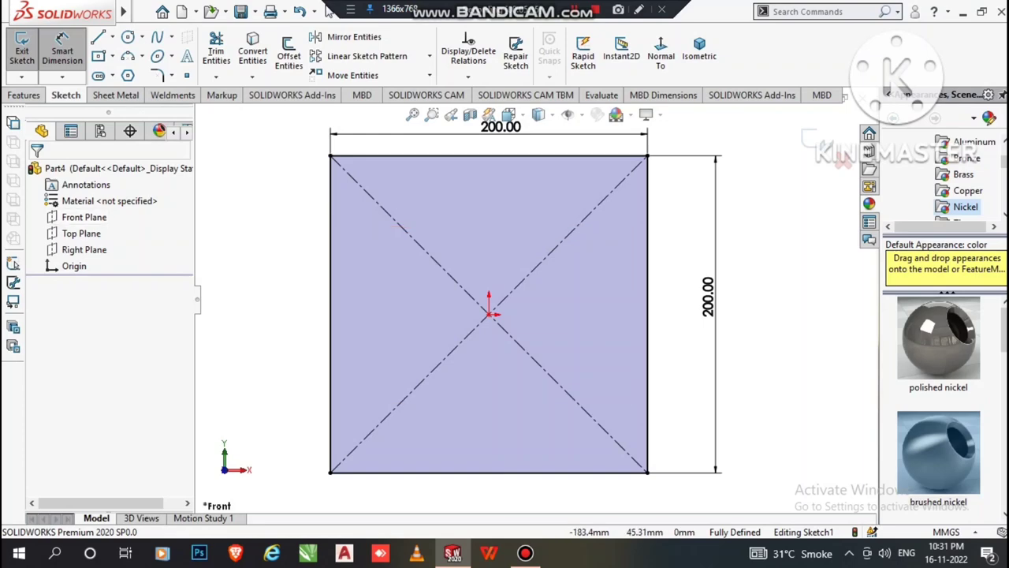
click(115, 94)
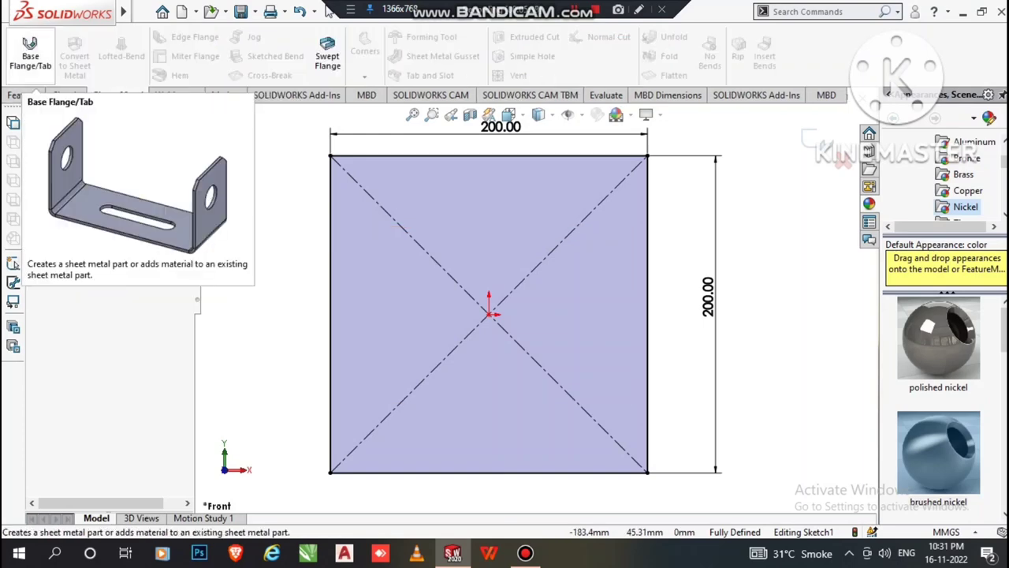
Make a 1.20 mm Base Flange from the square and give it a brushed nickel appearance
click(30, 54)
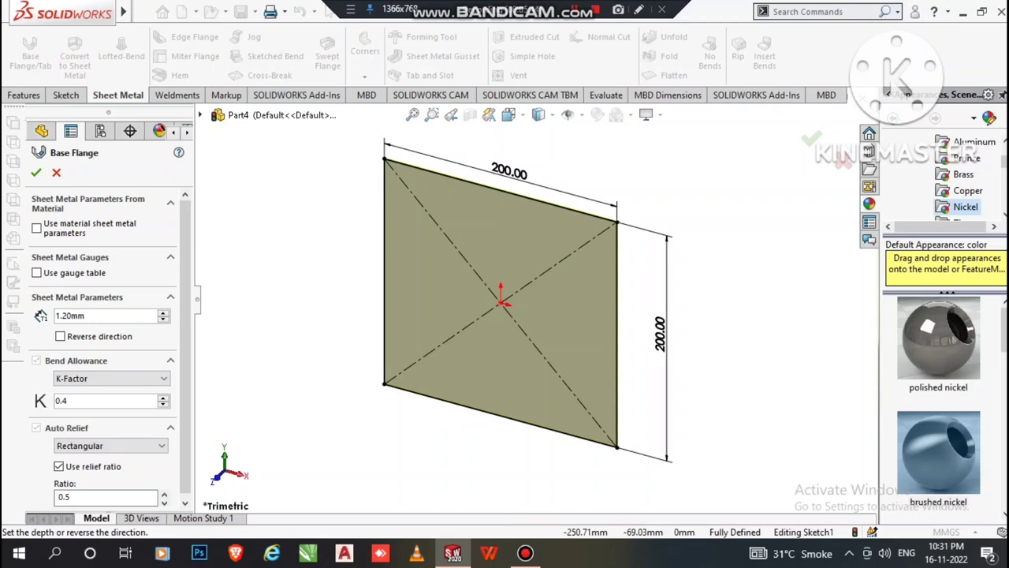
click(35, 172)
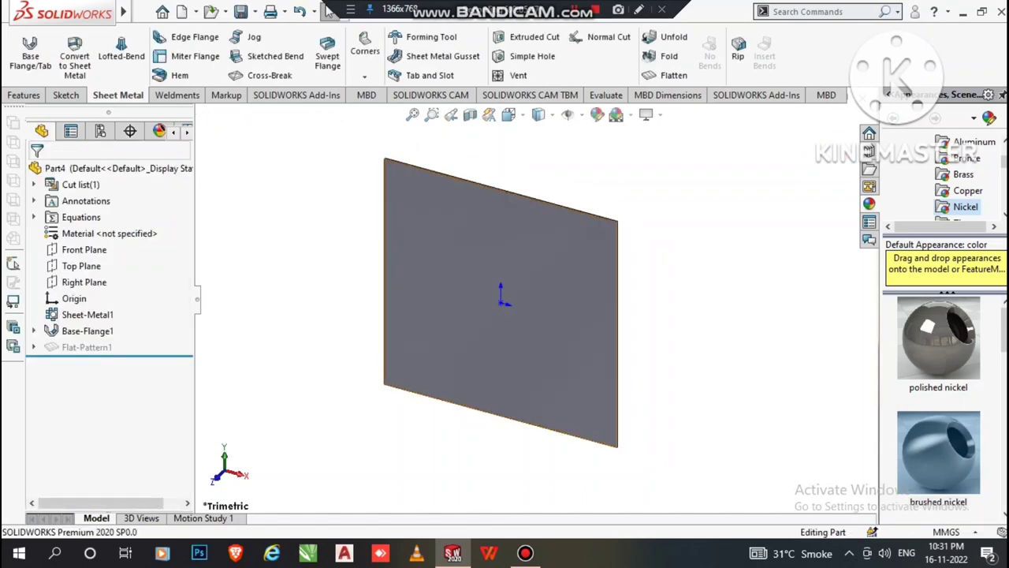
click(524, 217)
click(638, 191)
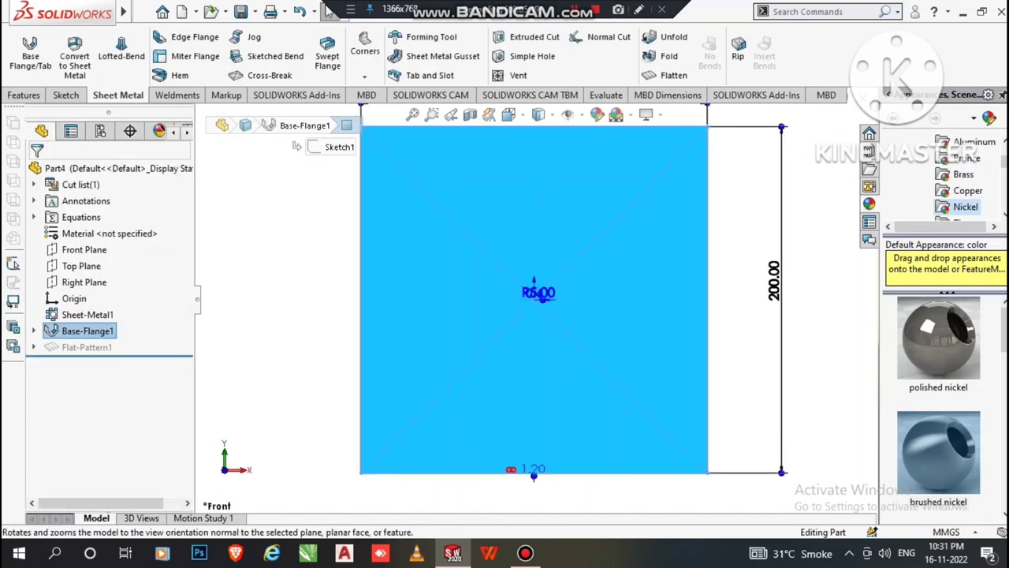
key(Escape)
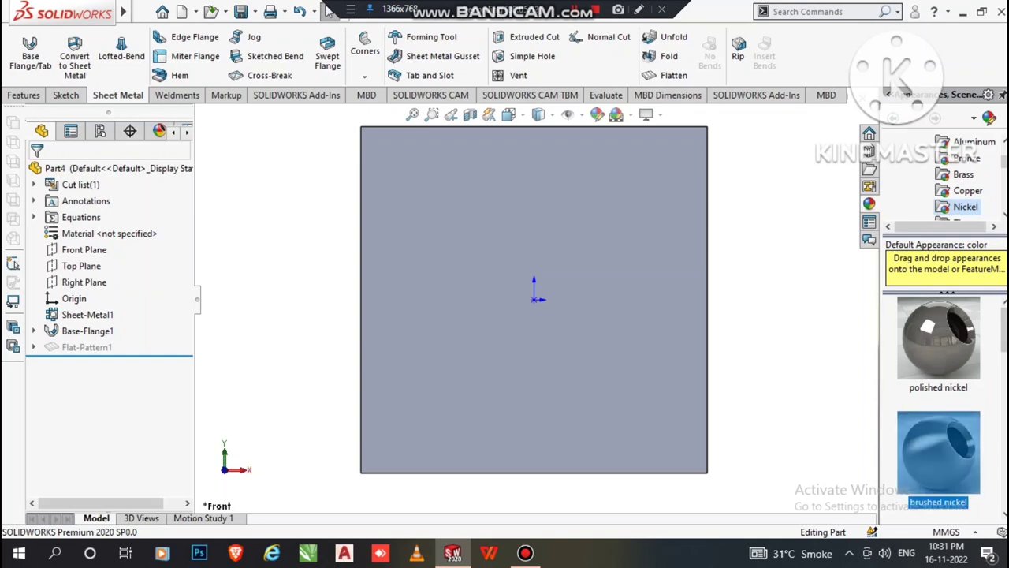
drag(938, 451, 534, 300)
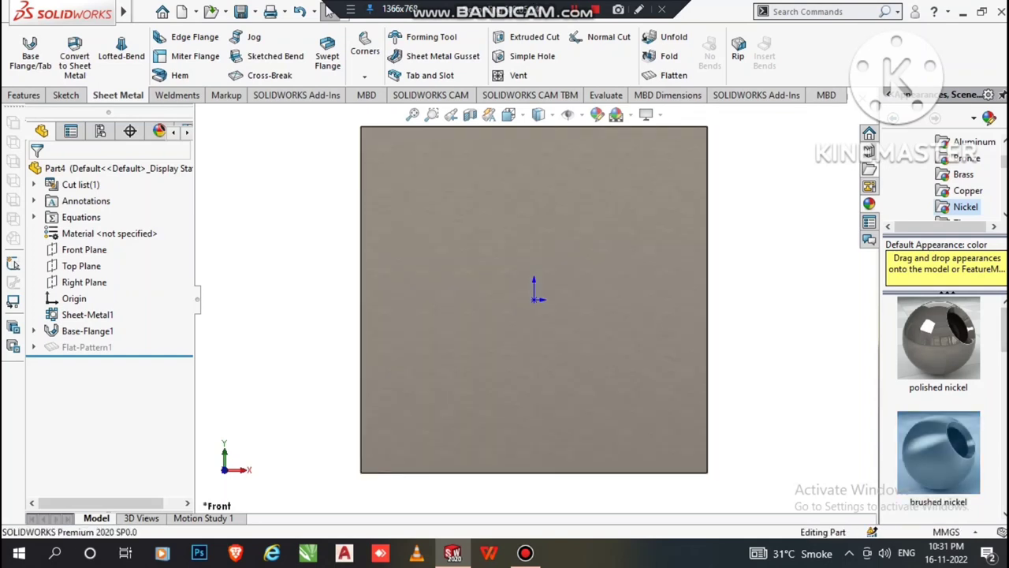
In the Design Library, expand the forming tools folder to list embosses, lances and louvers
click(869, 151)
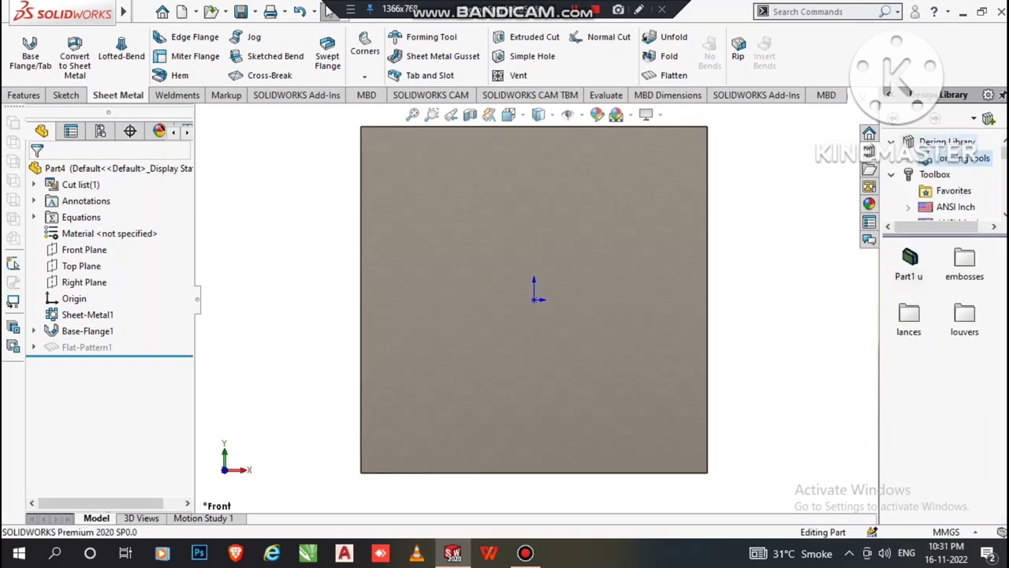
click(946, 142)
click(891, 142)
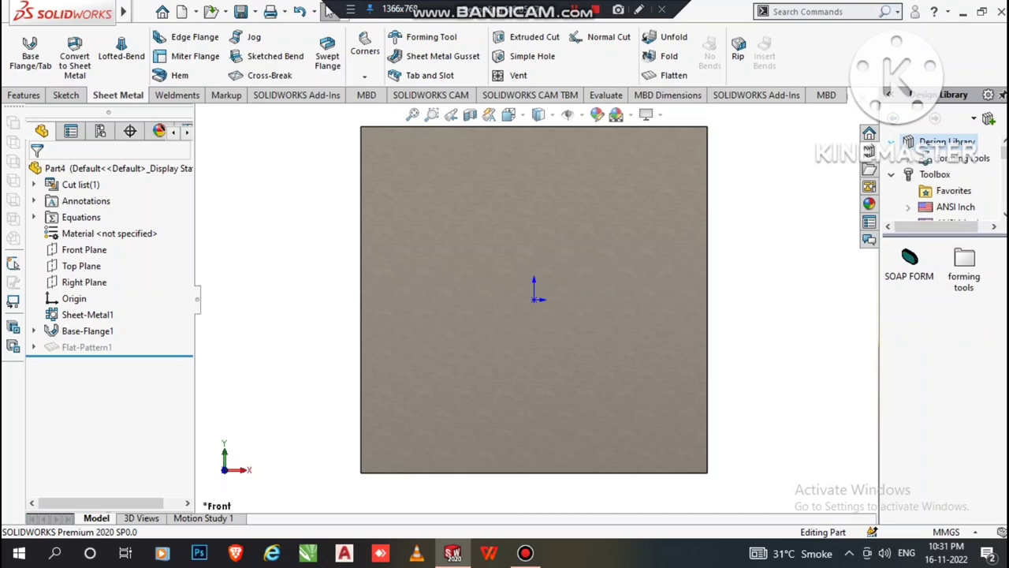
click(890, 142)
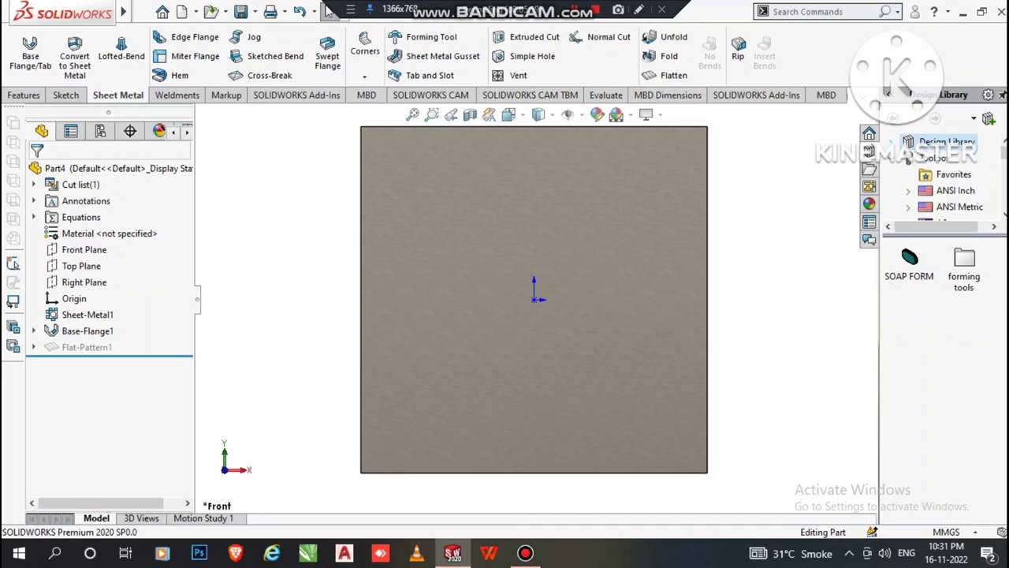
click(891, 142)
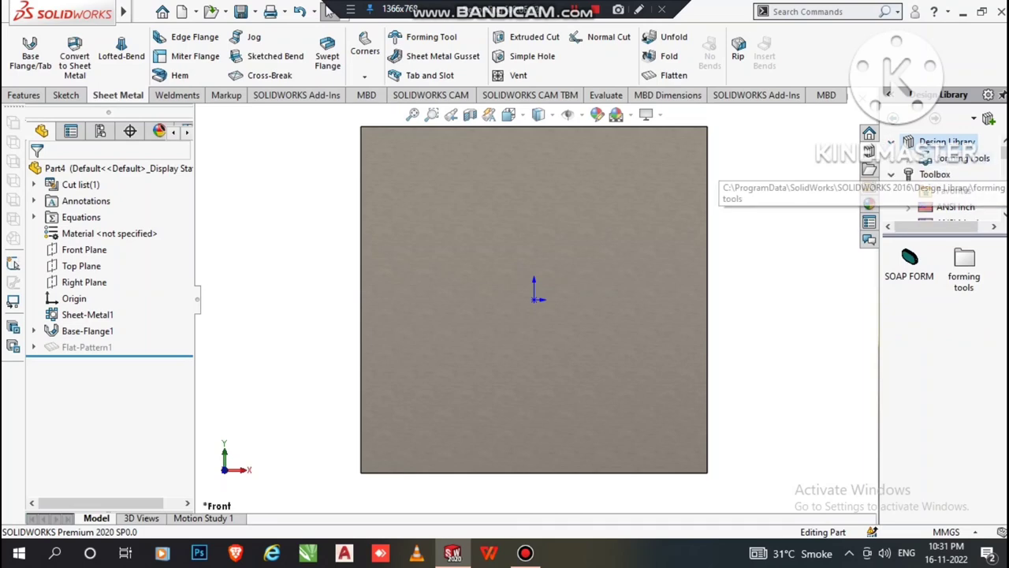
click(924, 160)
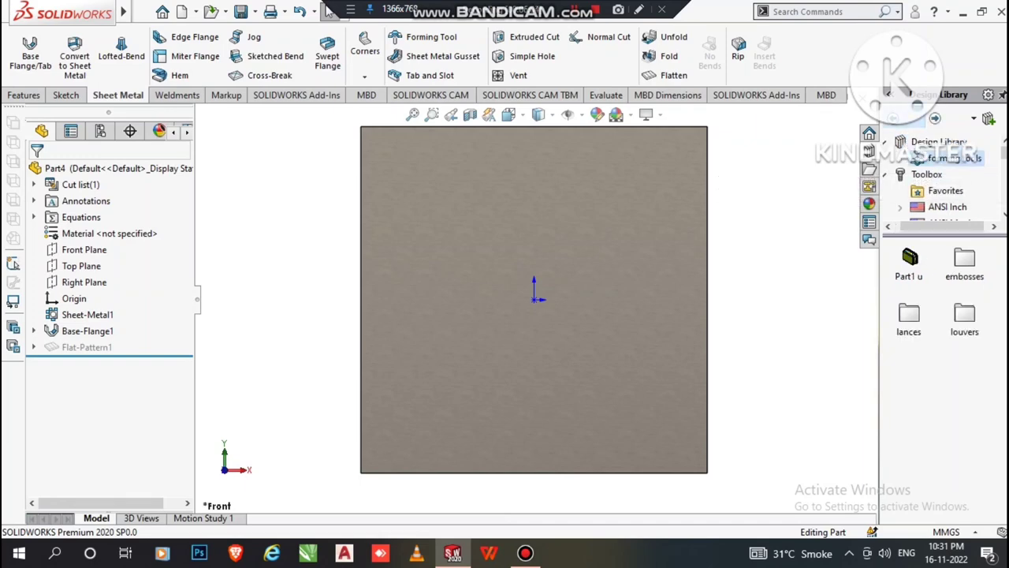
click(938, 142)
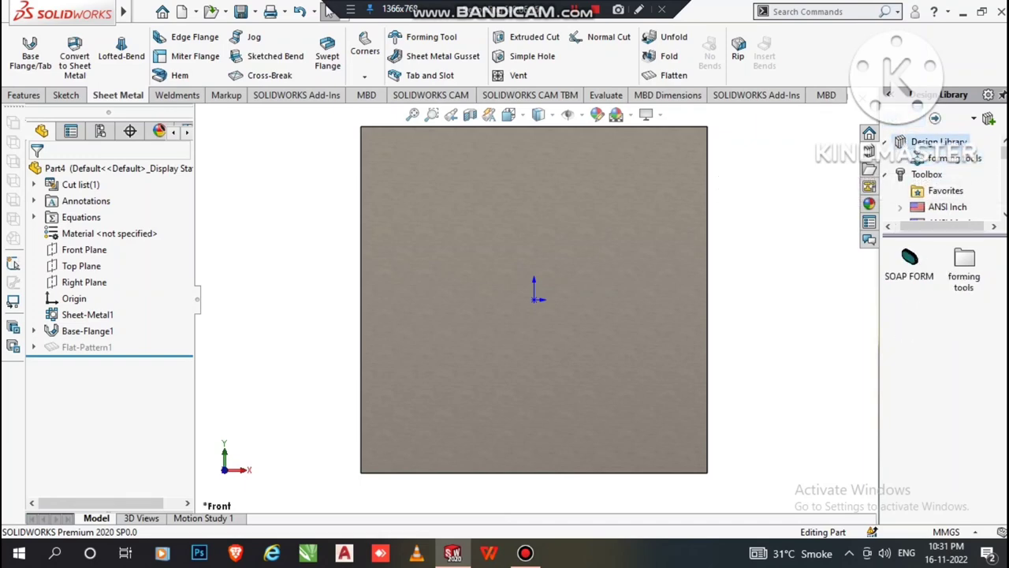
click(950, 158)
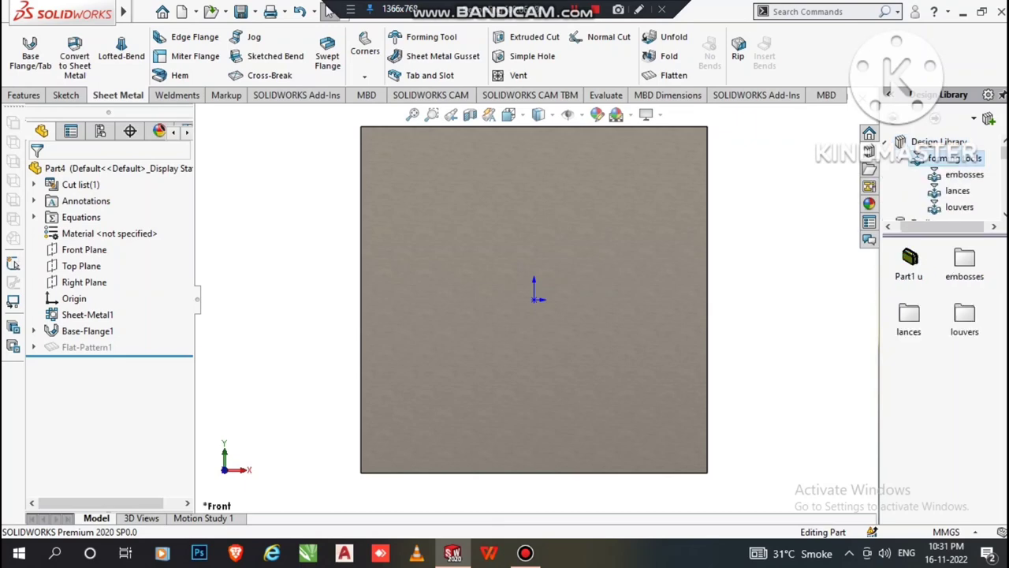
Drop the Kitchen sink Die from the louvers folder onto the plate face, ready to position
click(959, 207)
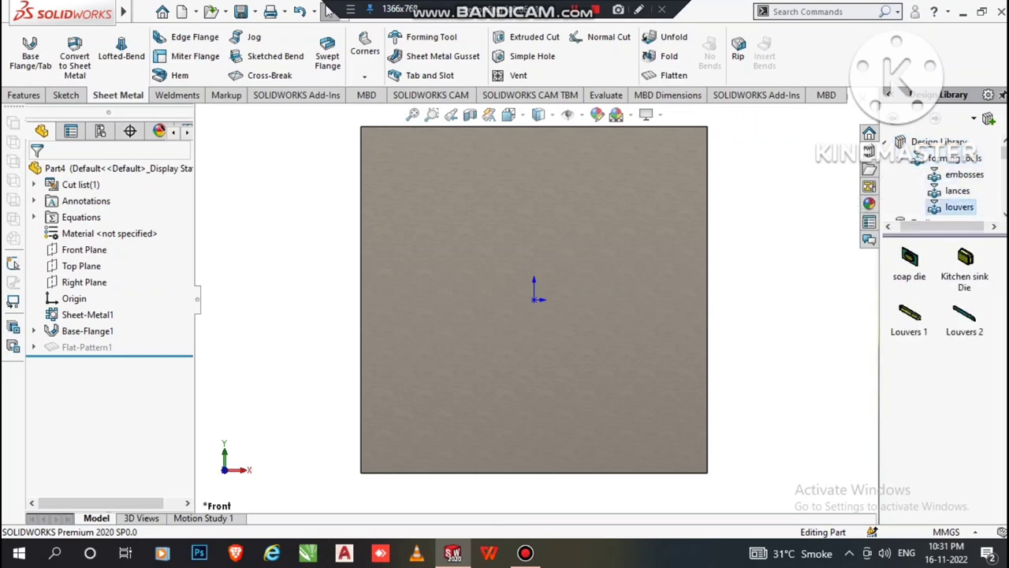
drag(965, 260, 536, 298)
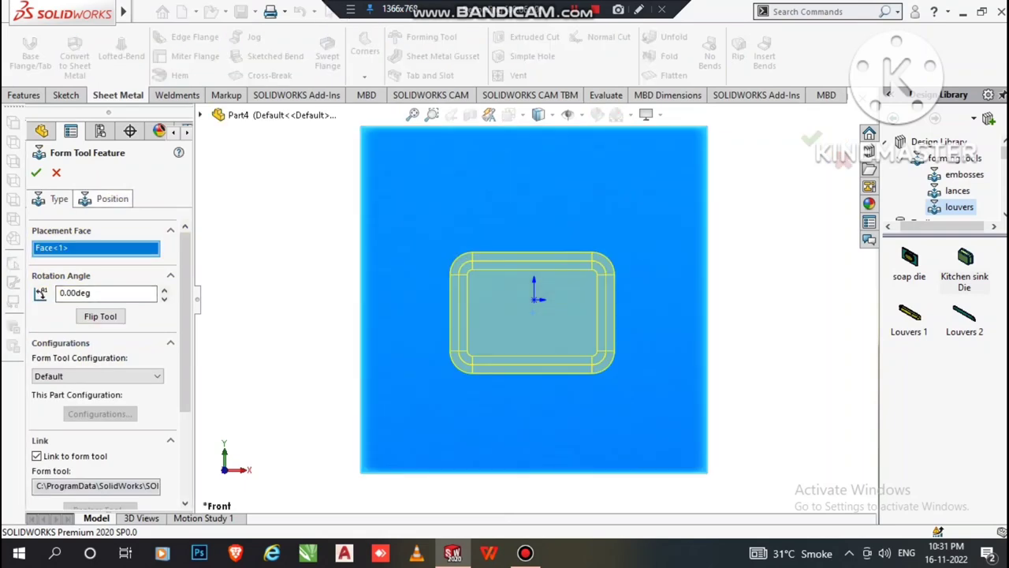
click(111, 199)
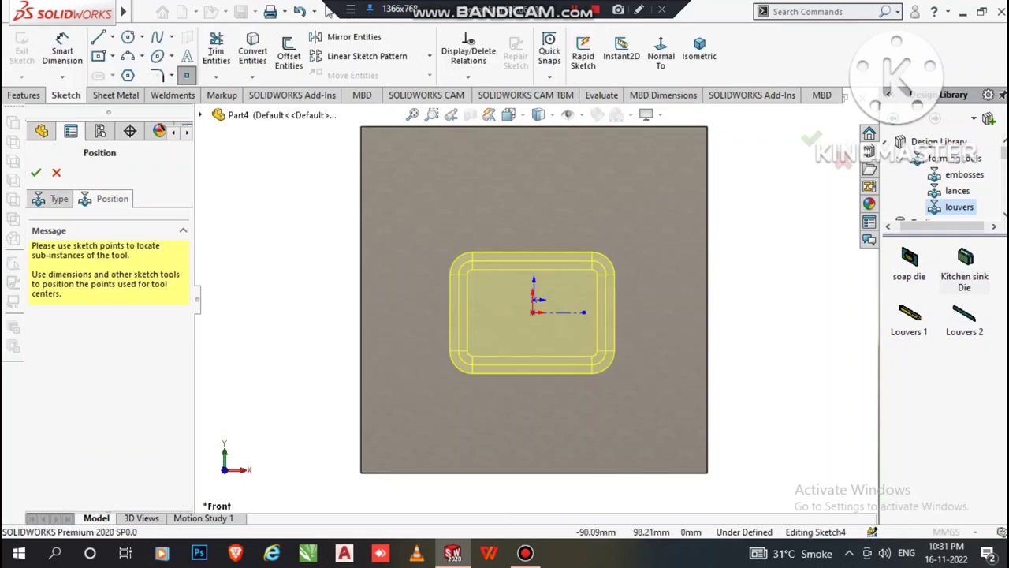
Dimension the sink tool's centre point 100 mm from the plate's top edge
click(62, 52)
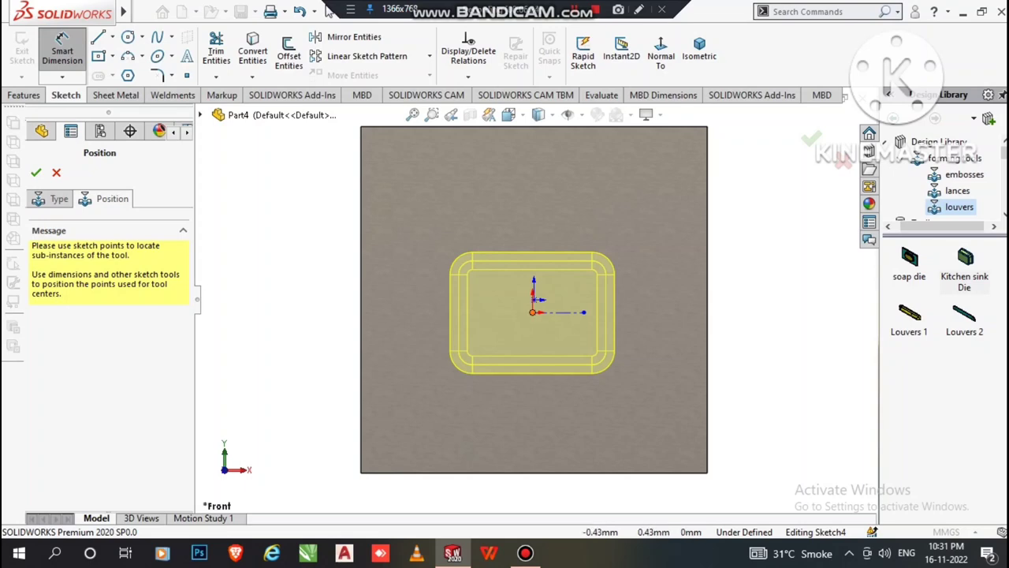
click(532, 312)
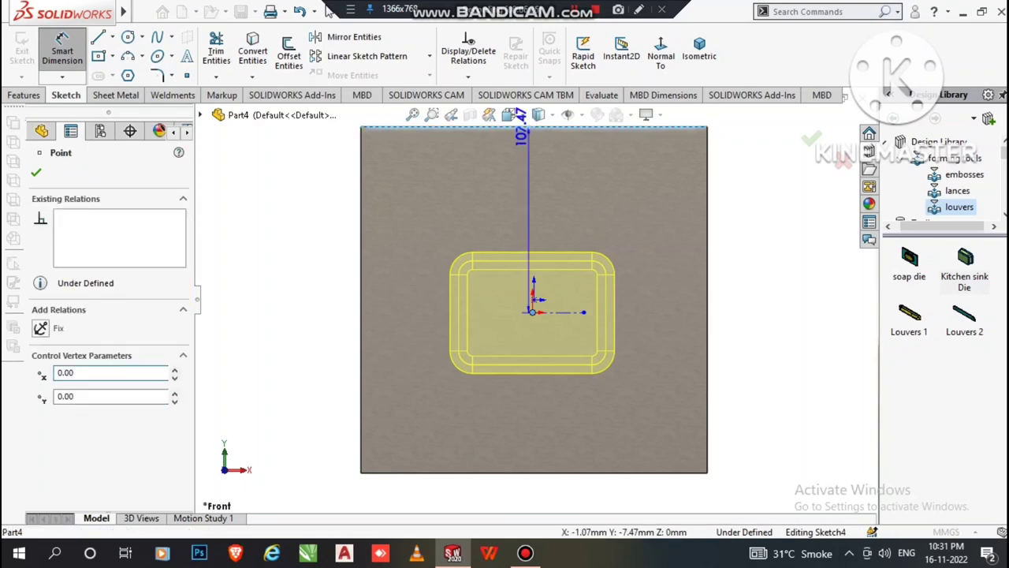
click(525, 128)
click(289, 197)
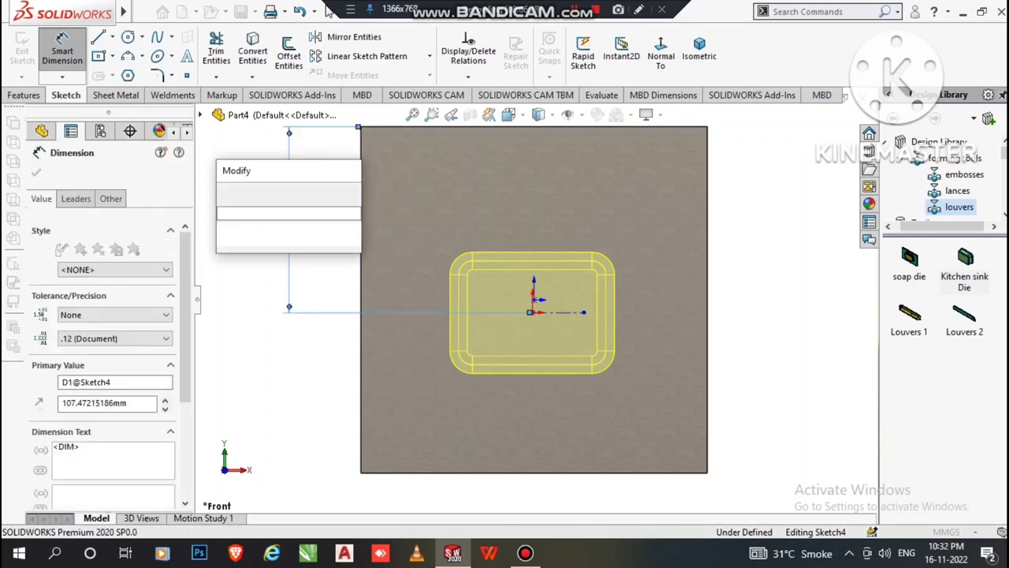
text(100)
key(Return)
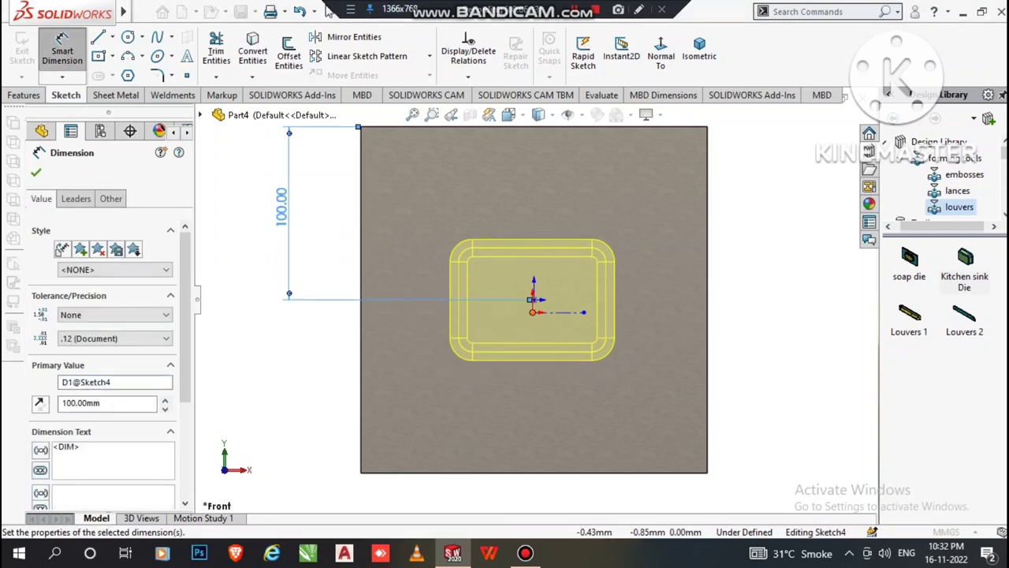
click(533, 301)
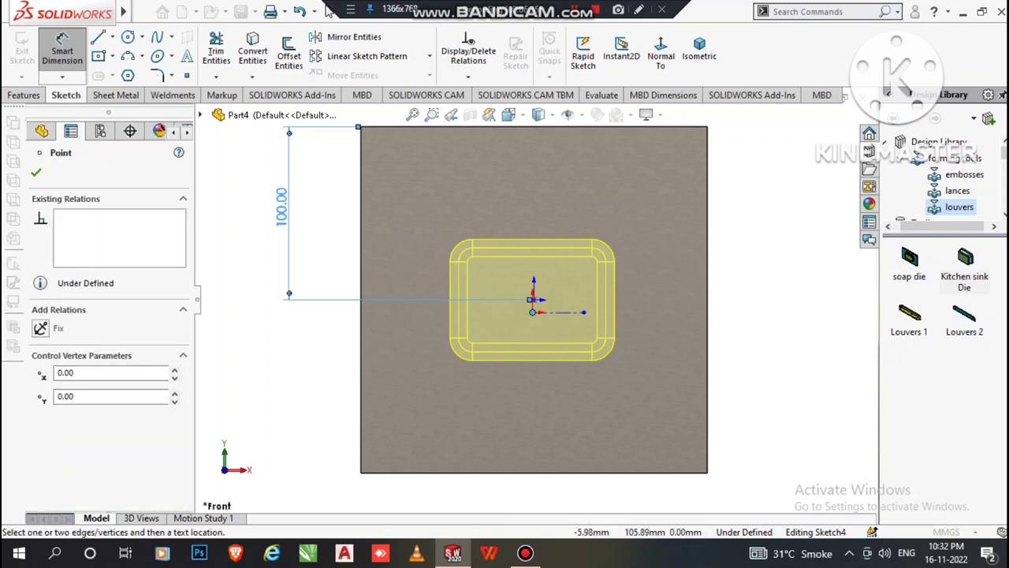
click(513, 127)
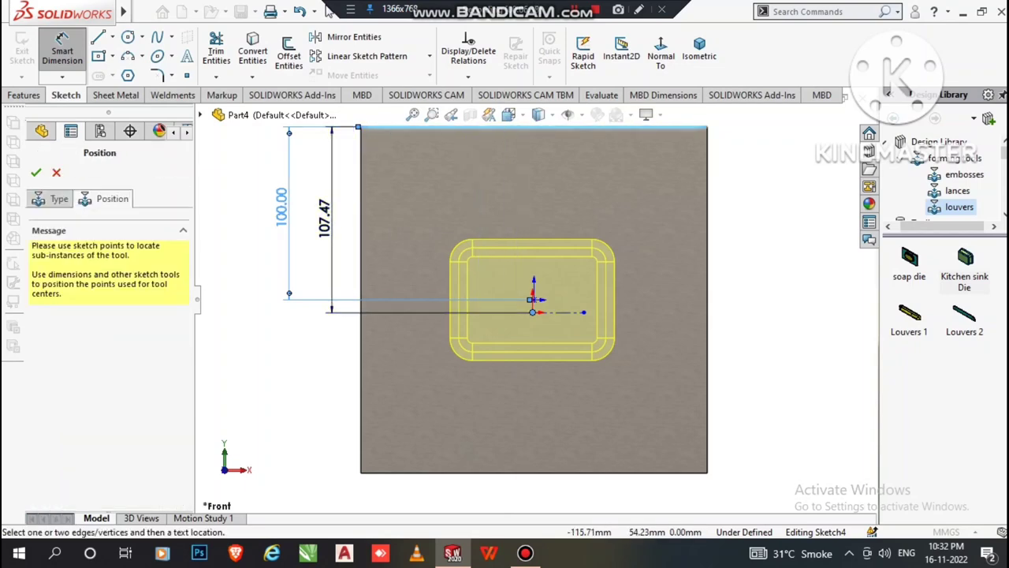
click(324, 217)
text(100)
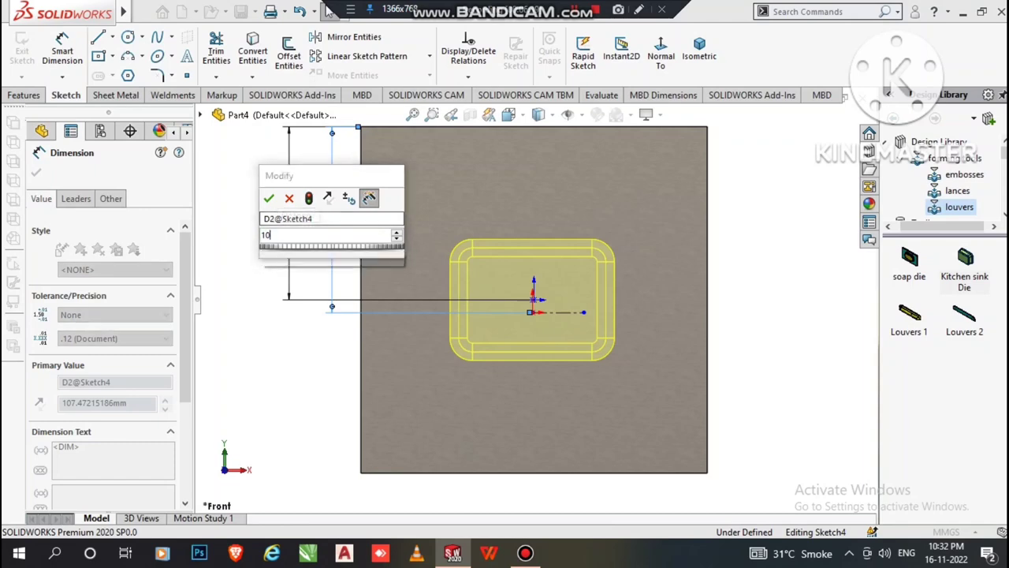
key(Return)
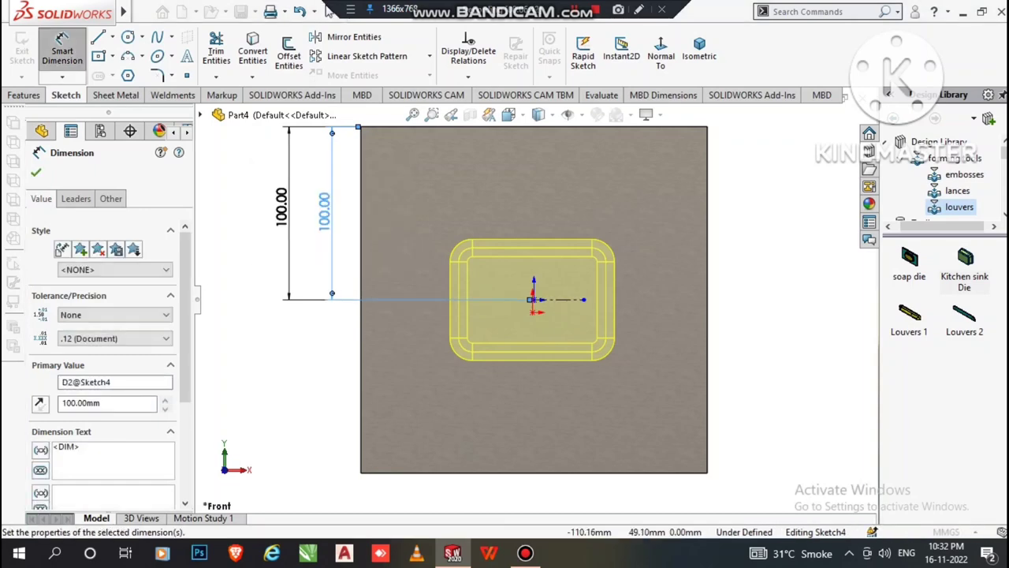
key(Escape)
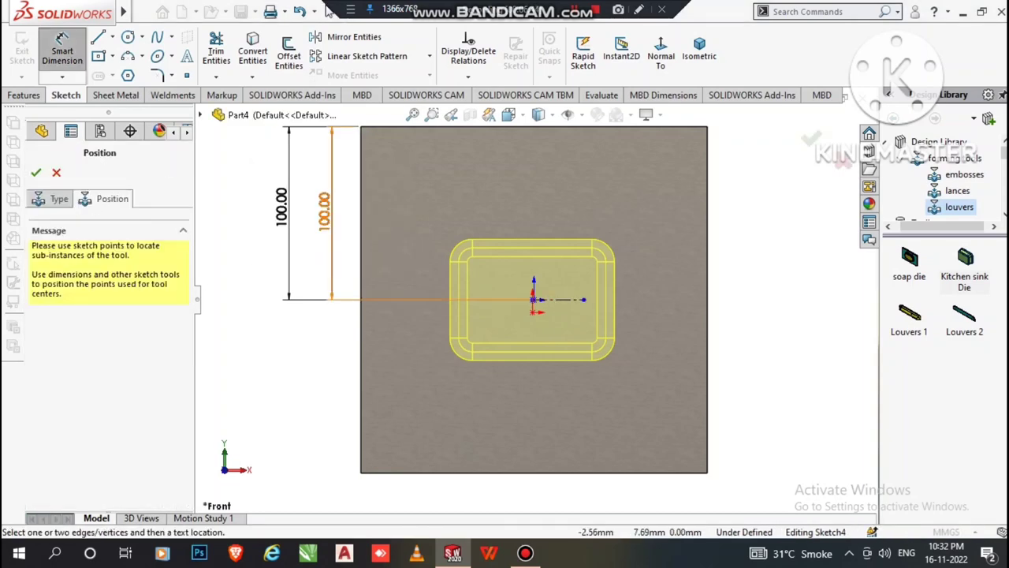
Set the centre point 100 mm from the left edge and apply the sink form
click(533, 299)
click(361, 236)
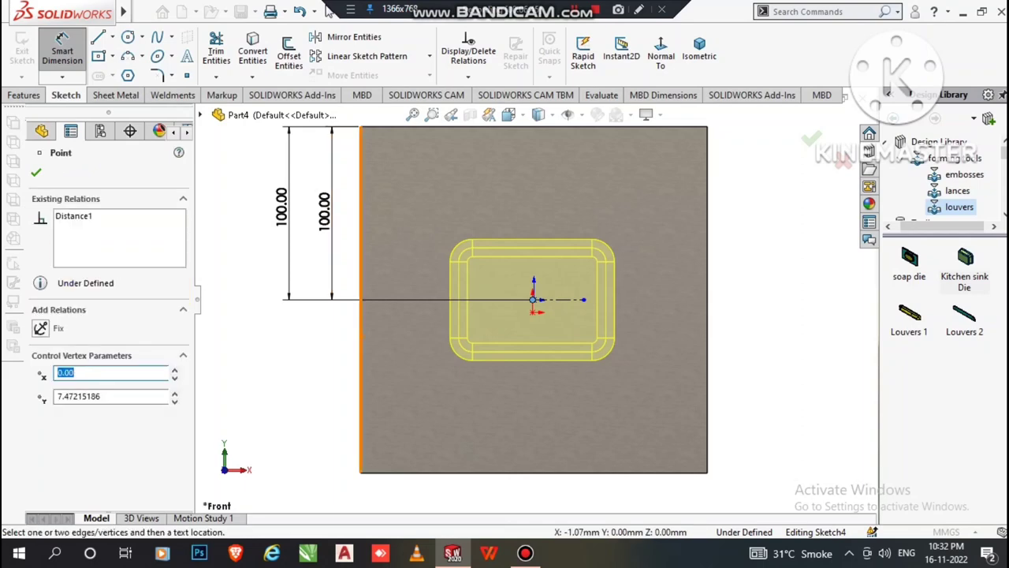
click(452, 190)
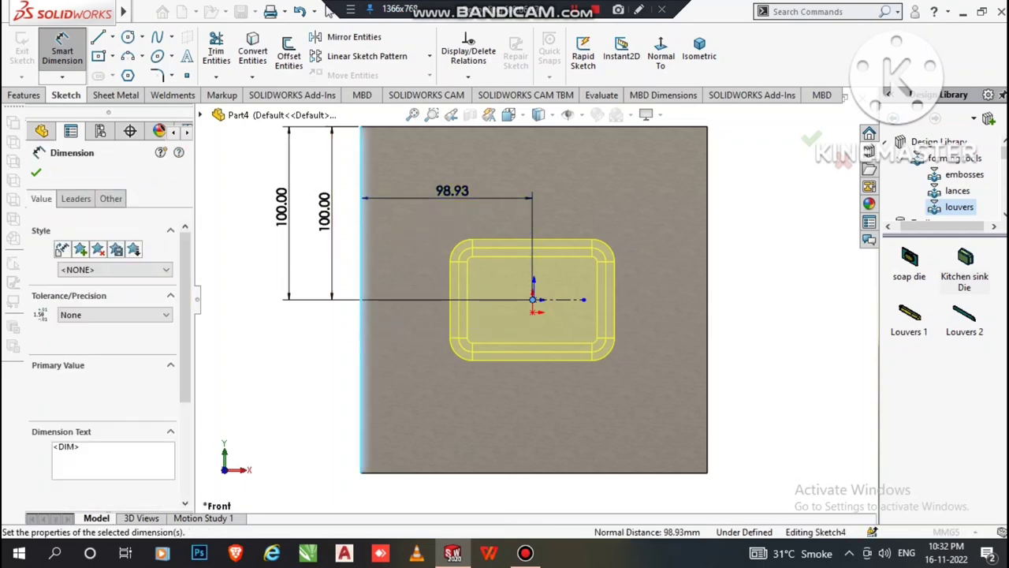
text(100)
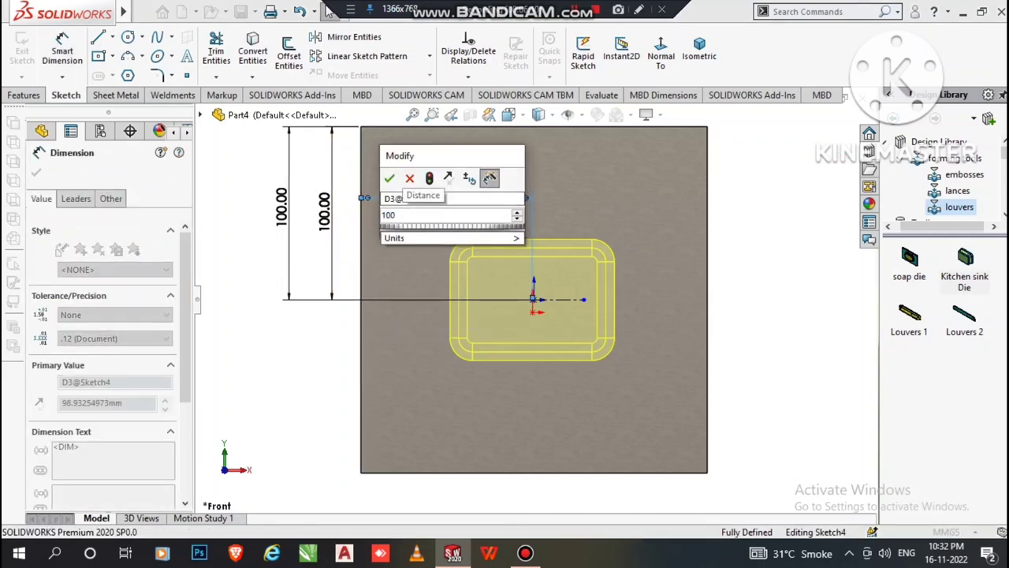
key(Return)
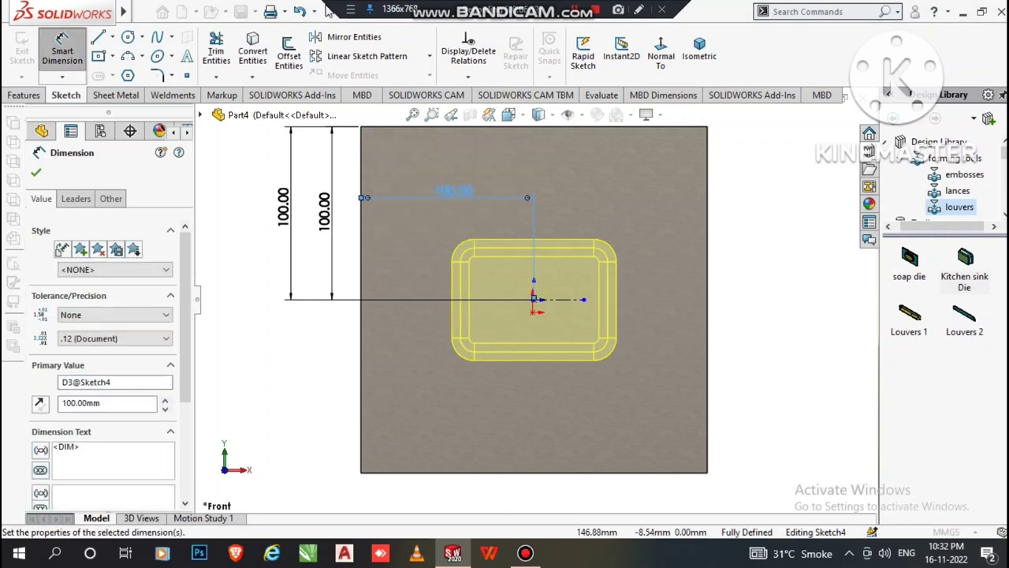
key(Escape)
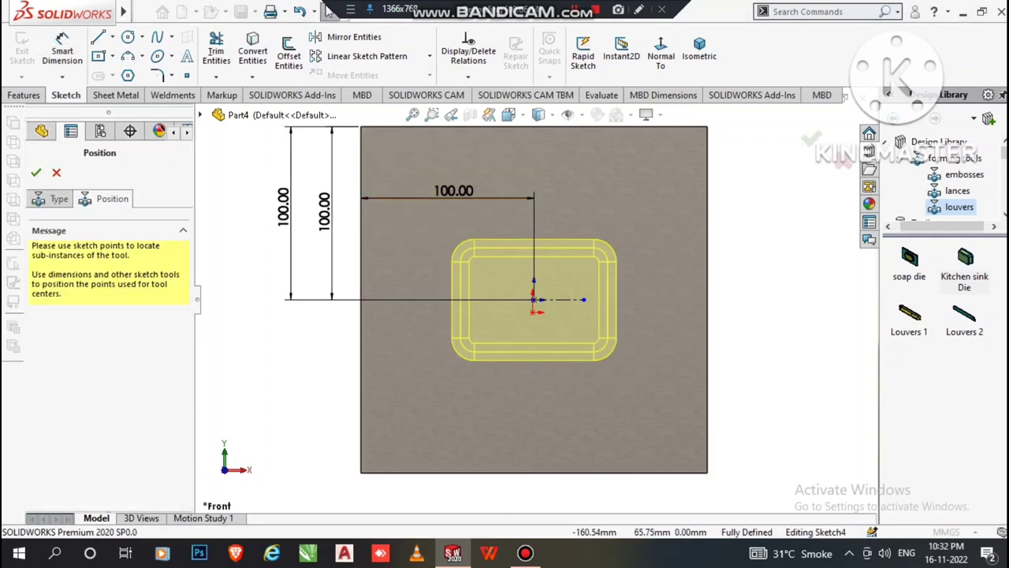
key(Return)
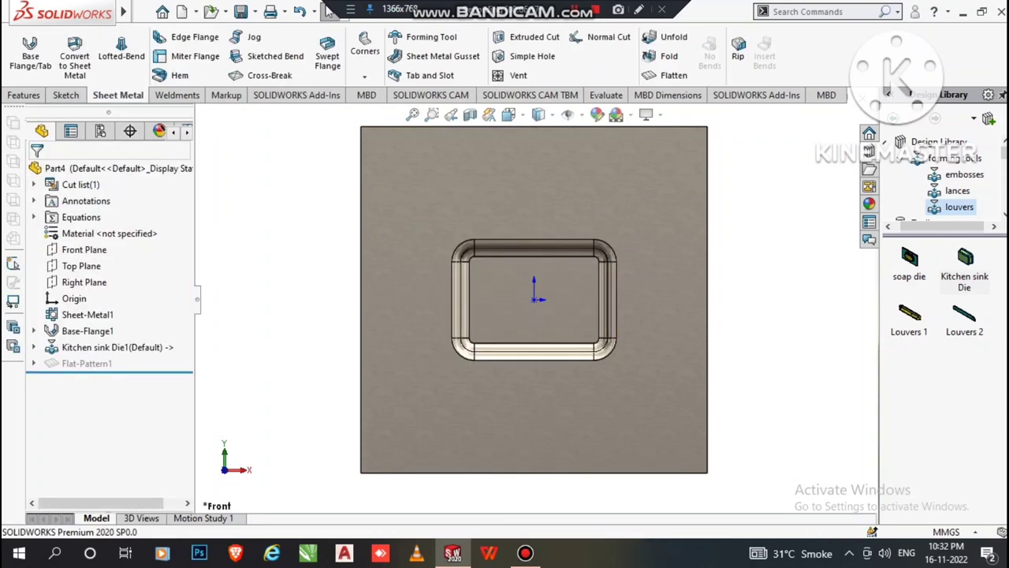
Open a new sketch on the formed plate's top face, viewed straight on
key(ctrl+7)
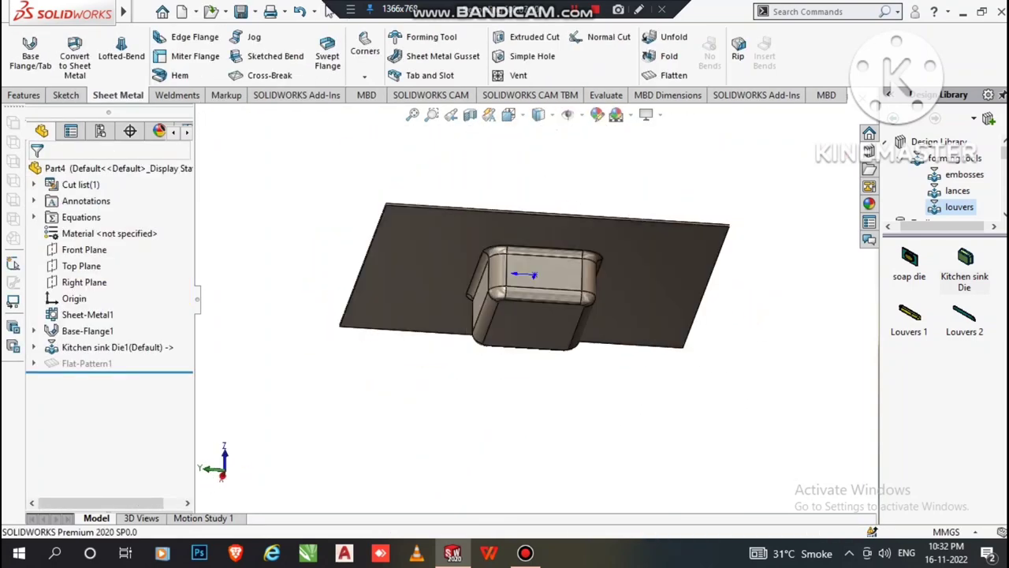
click(88, 331)
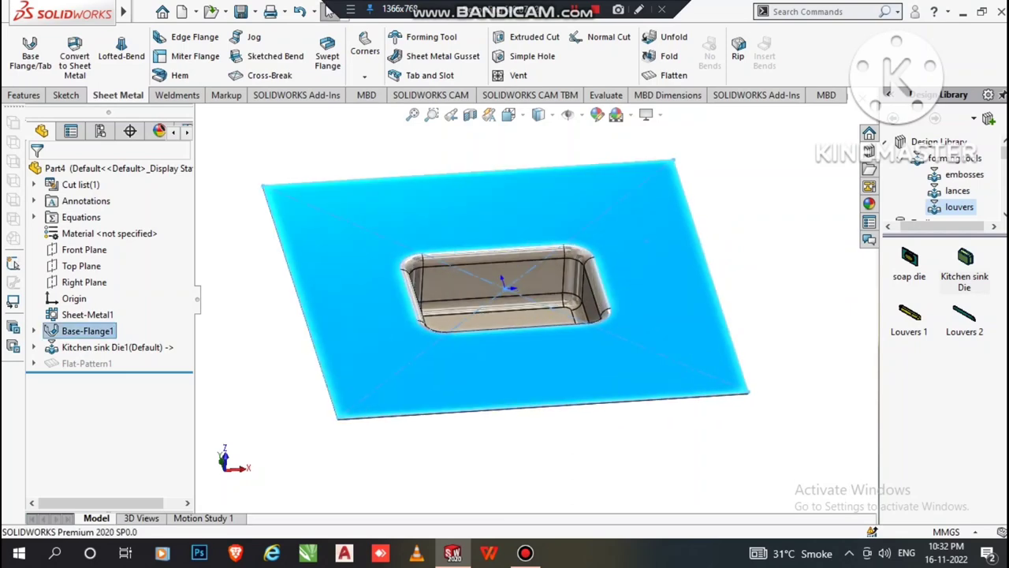
right_click(627, 180)
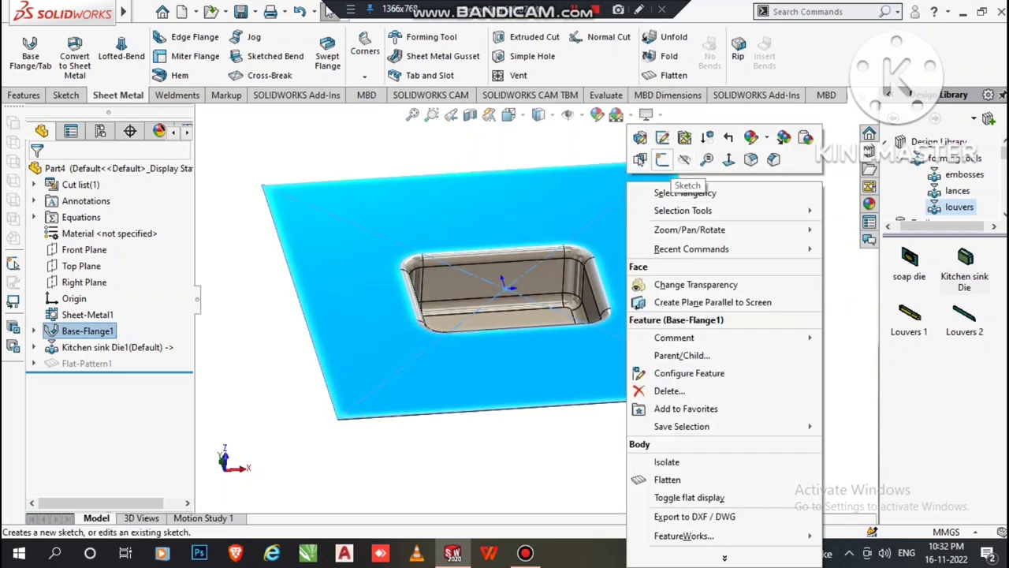
click(662, 137)
click(660, 55)
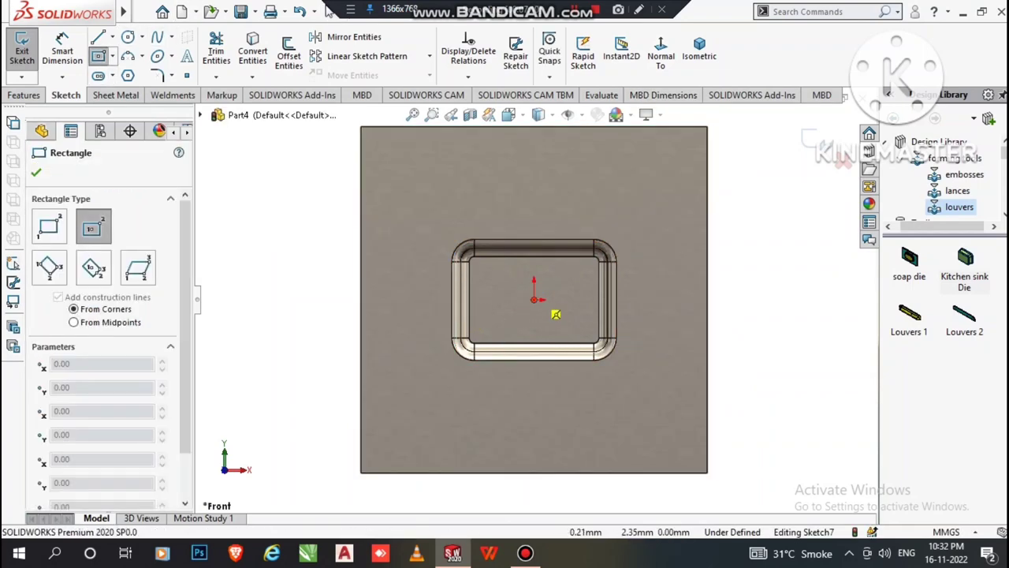
Draw a centred rectangle around the sink, offset 8 mm beyond the sink's top edge
click(534, 298)
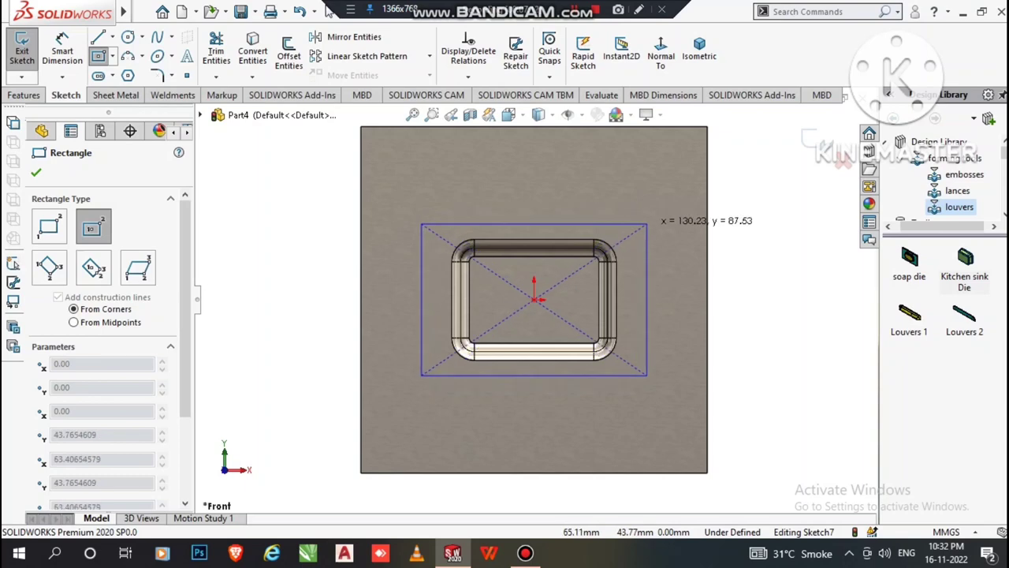
click(647, 212)
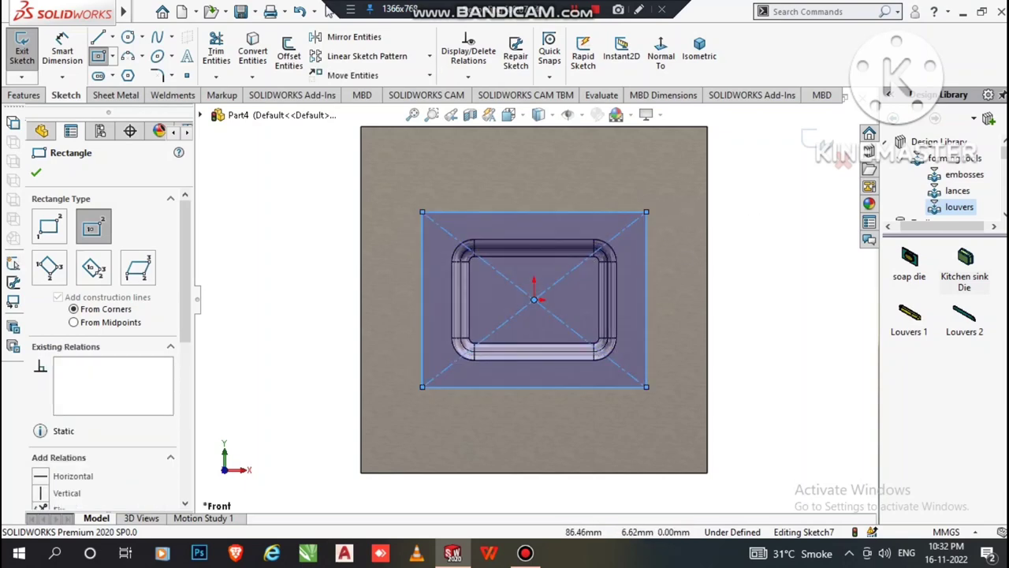
key(Escape)
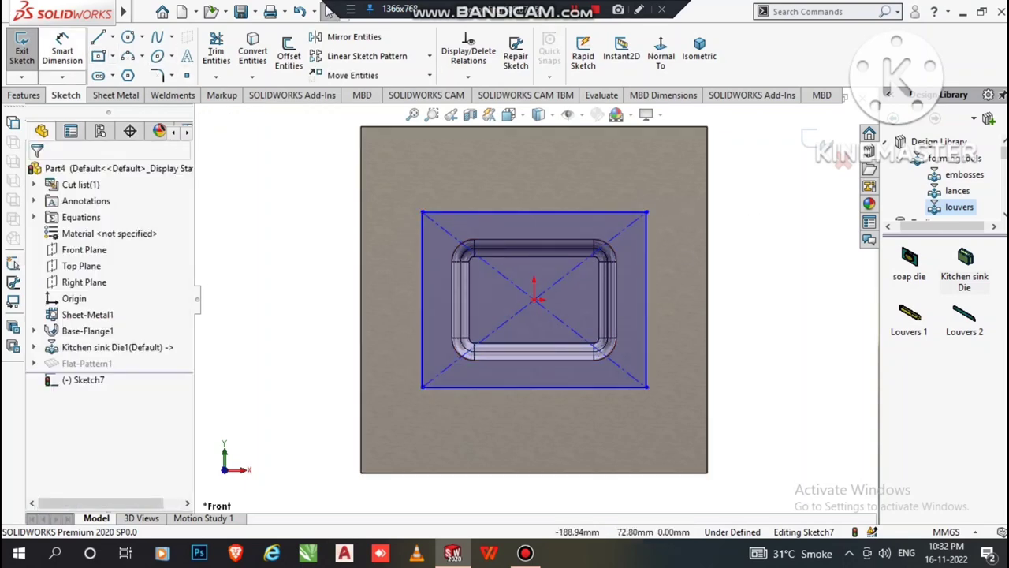
click(62, 51)
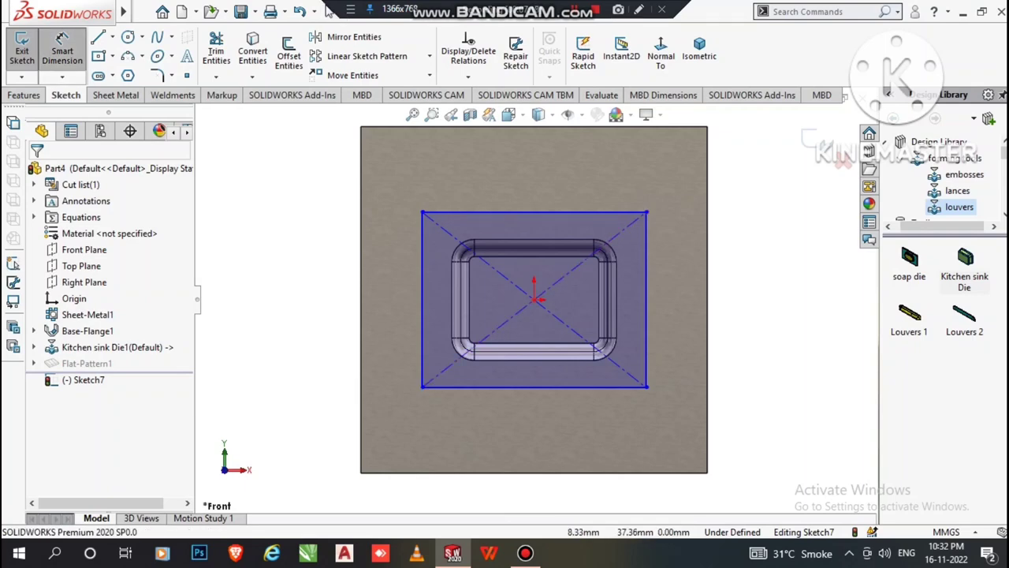
click(545, 238)
click(552, 212)
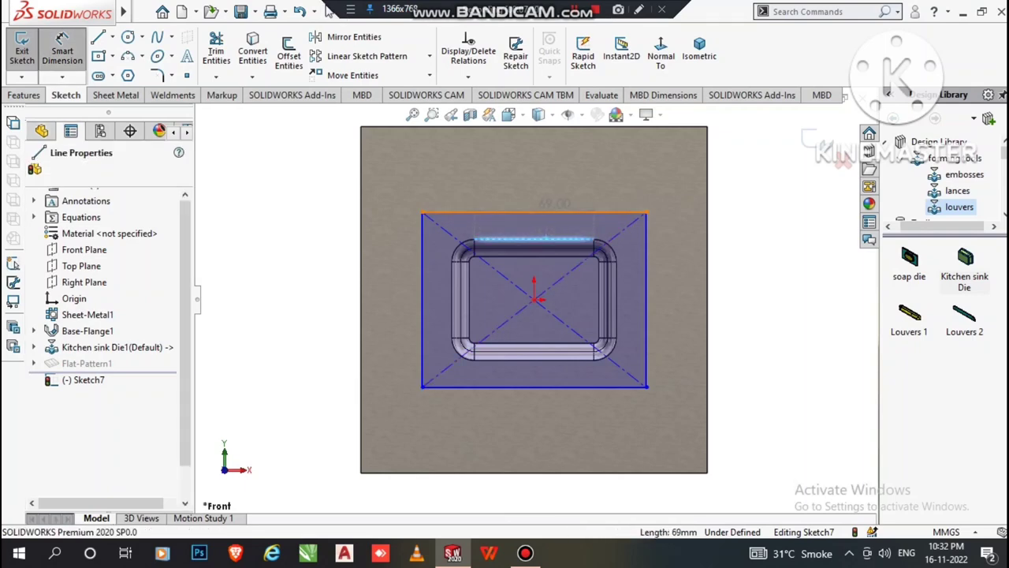
click(264, 197)
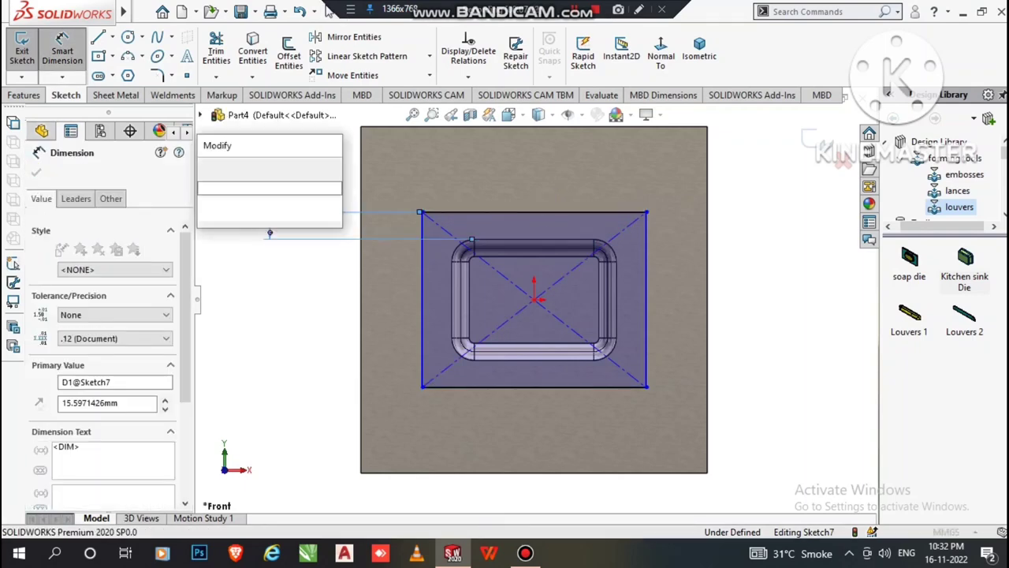
text(8)
key(Return)
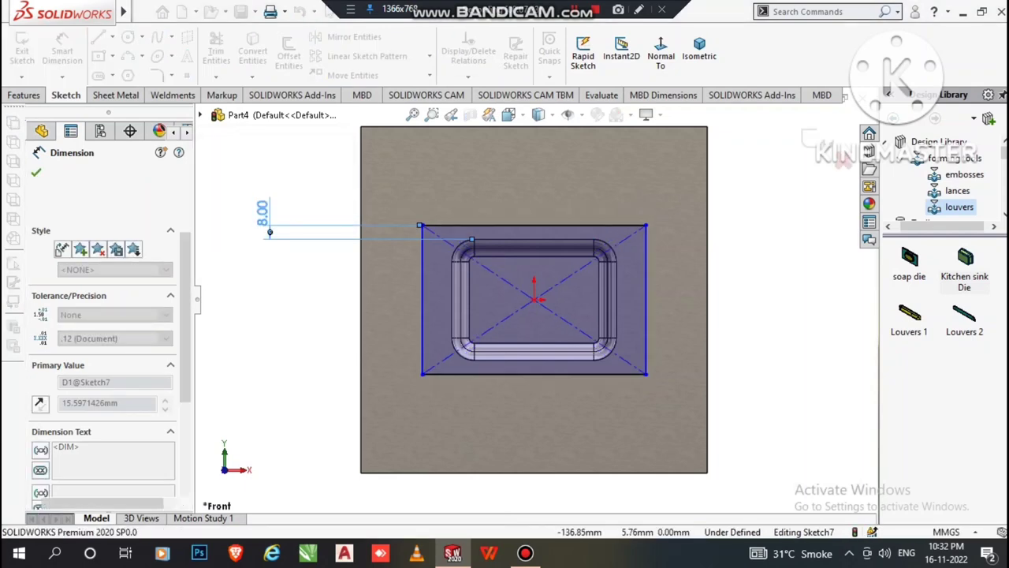
key(Escape)
Offset the rectangle's left edge 8 mm from the sink's left edge
click(452, 300)
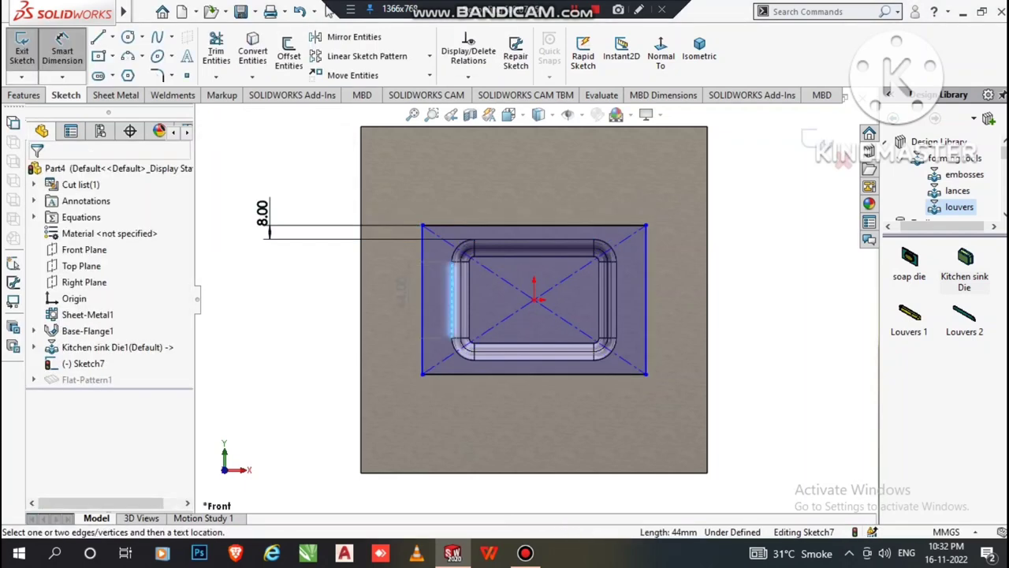
click(421, 300)
click(318, 289)
text(8)
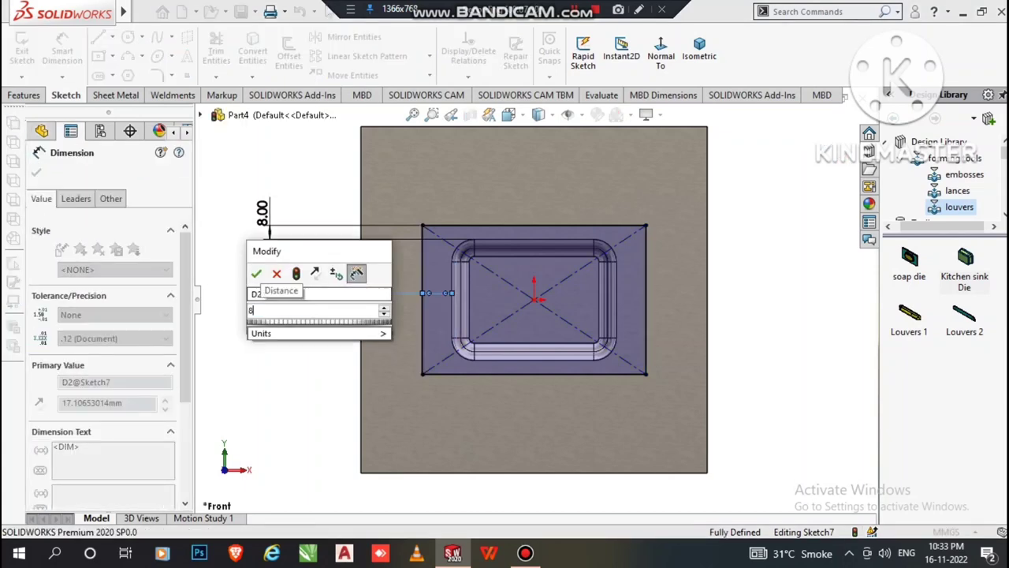
key(Return)
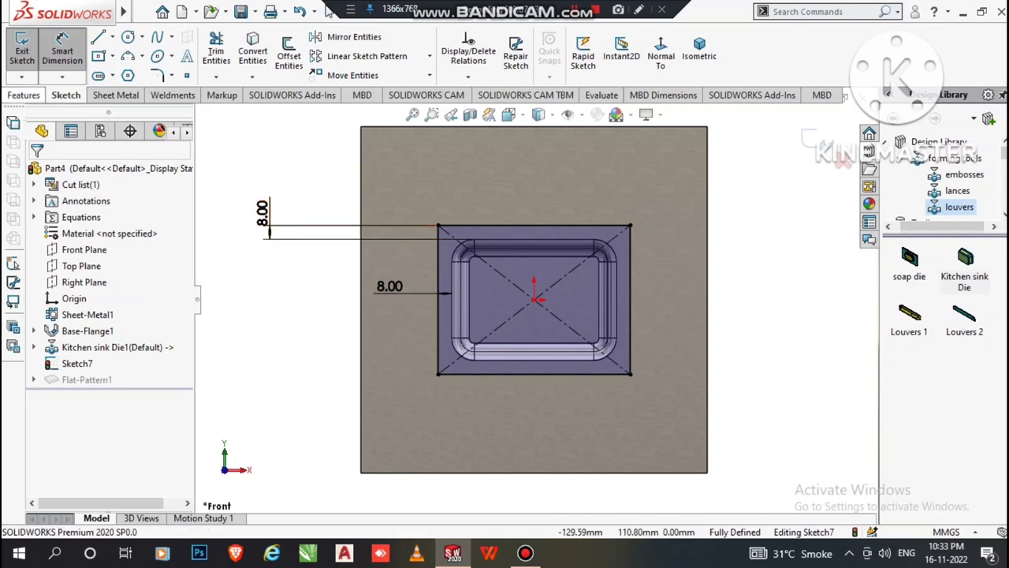
click(116, 94)
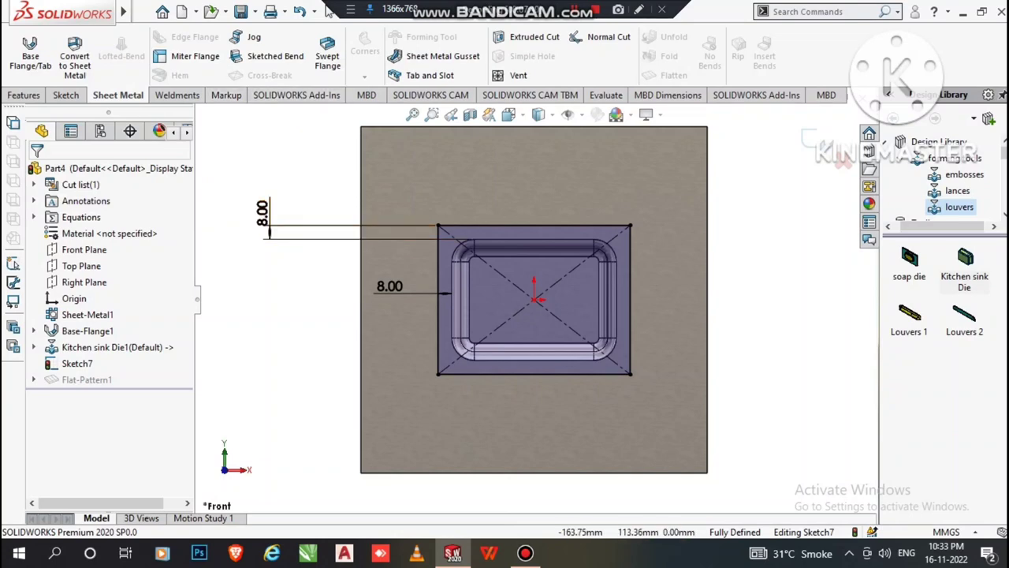
Extruded-cut the rectangle sketch Blind 10 mm with Flip side to cut
click(24, 95)
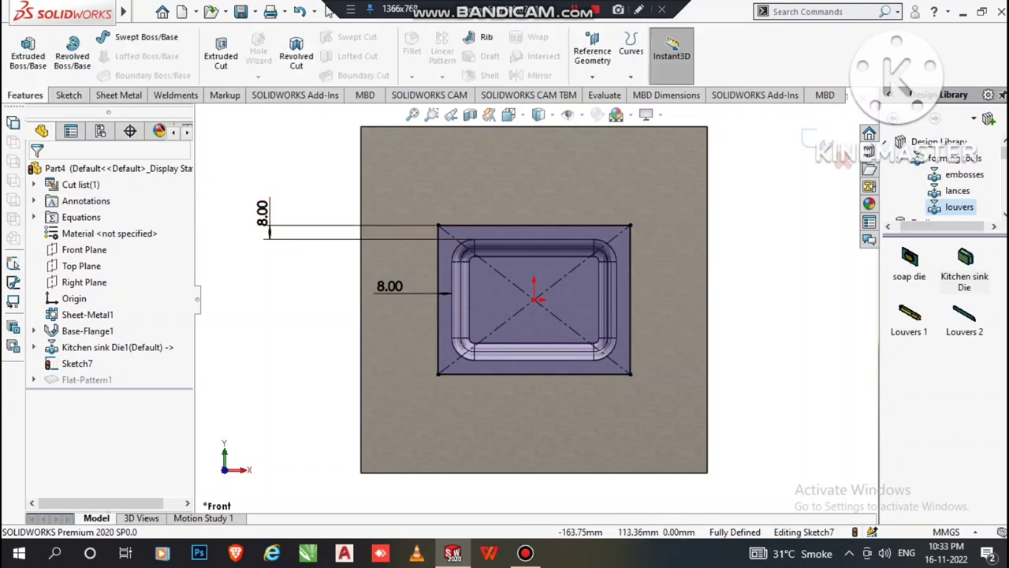
click(221, 52)
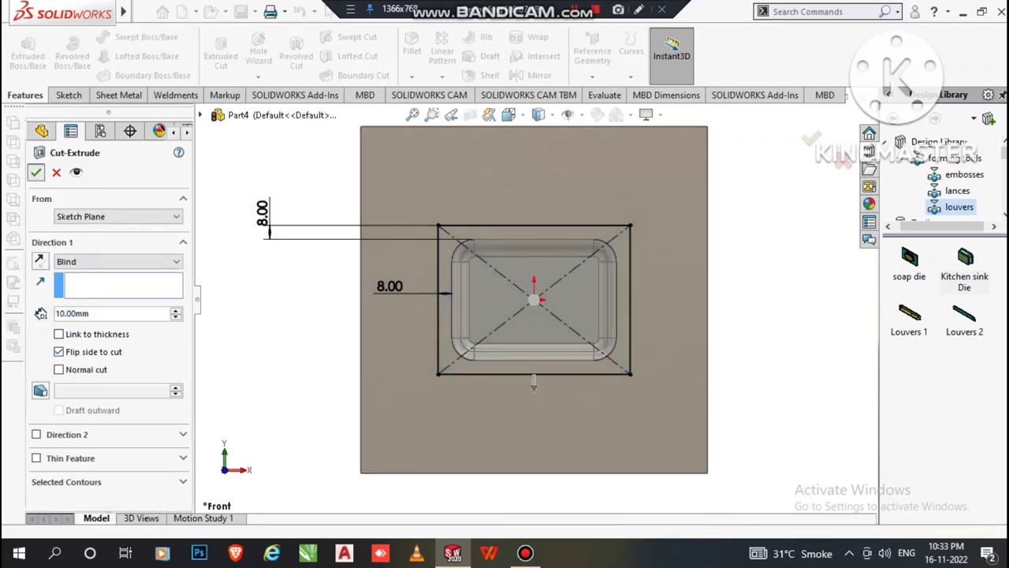
click(35, 172)
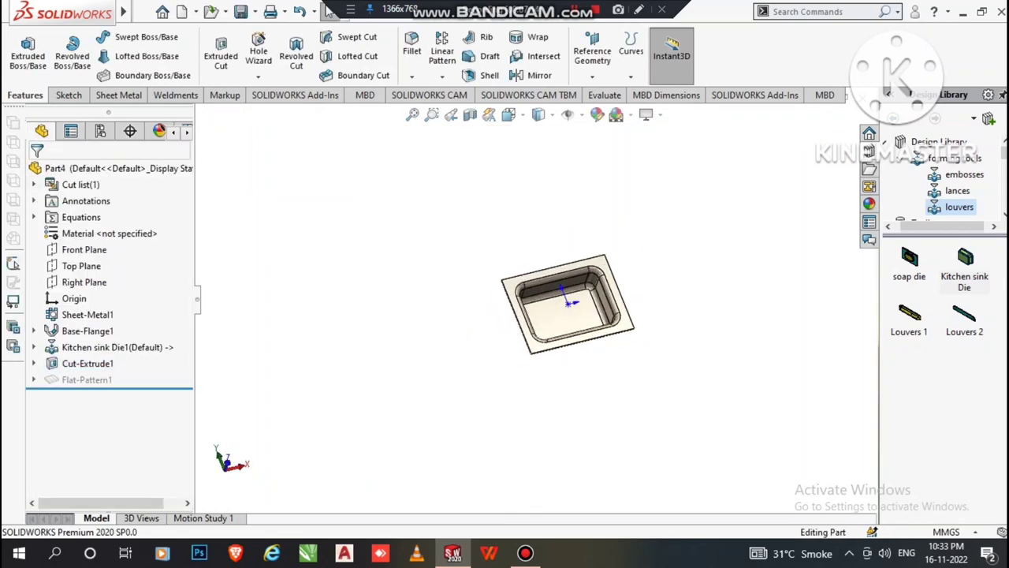
Zoom to the rim corner, fit the sink, then orbit to an angled view of the basin
click(432, 115)
drag(725, 435, 471, 297)
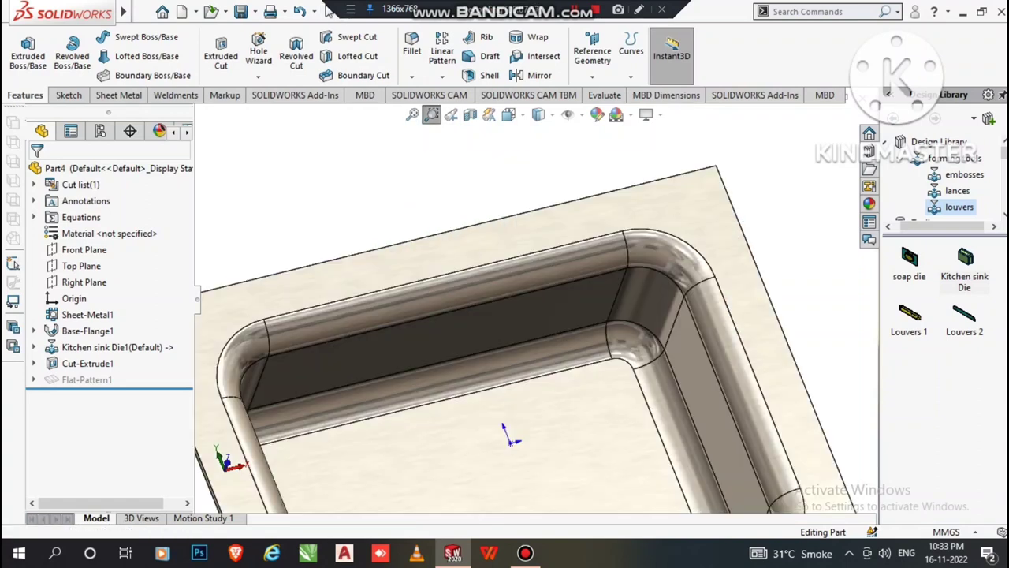
click(411, 115)
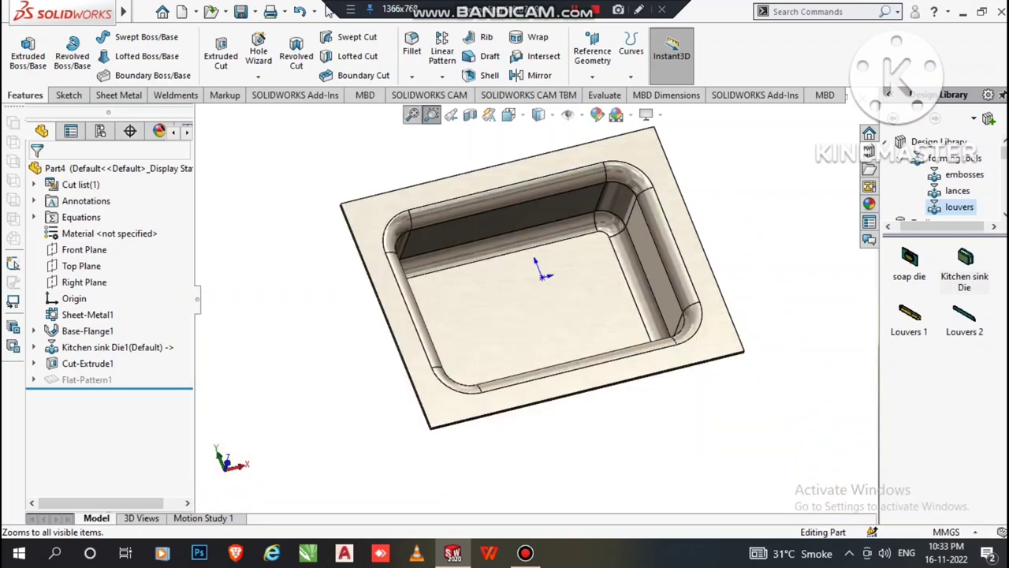
middle_drag(505, 355, 552, 260)
middle_drag(536, 315, 552, 284)
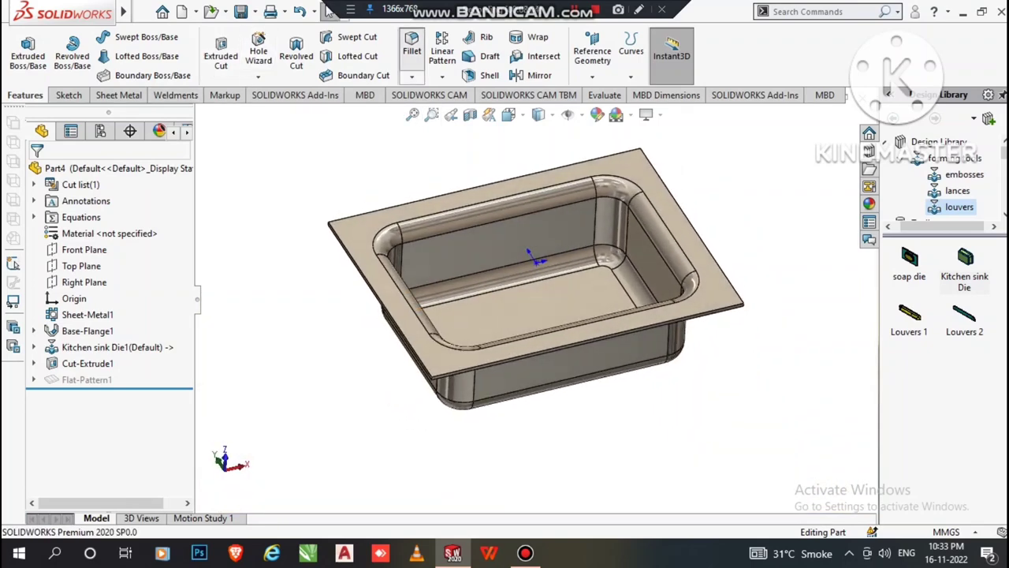
Start an 8 mm fillet and select the first flange corner edge
click(411, 43)
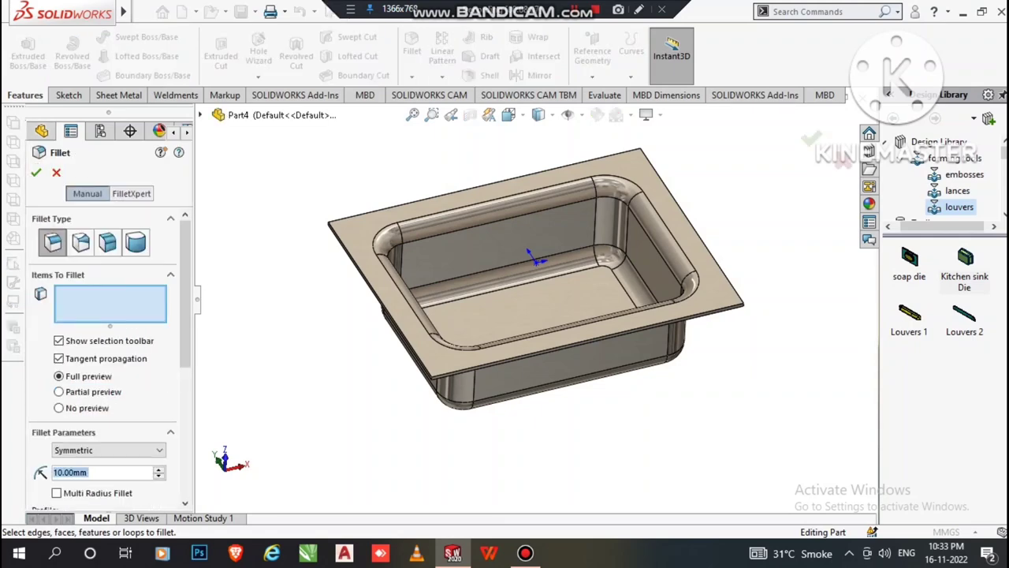
text(8)
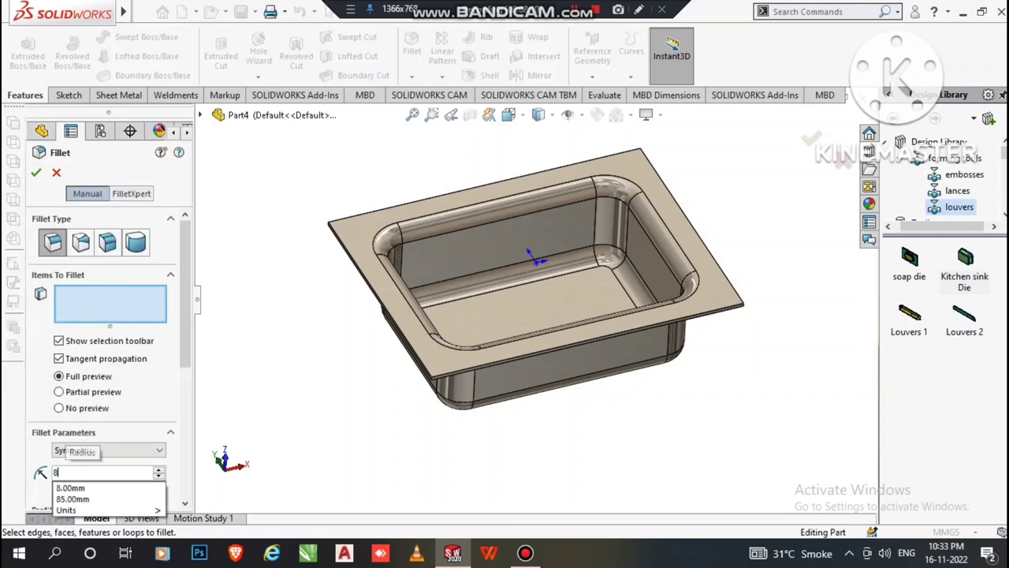
key(Return)
scroll(441, 379, down, 3)
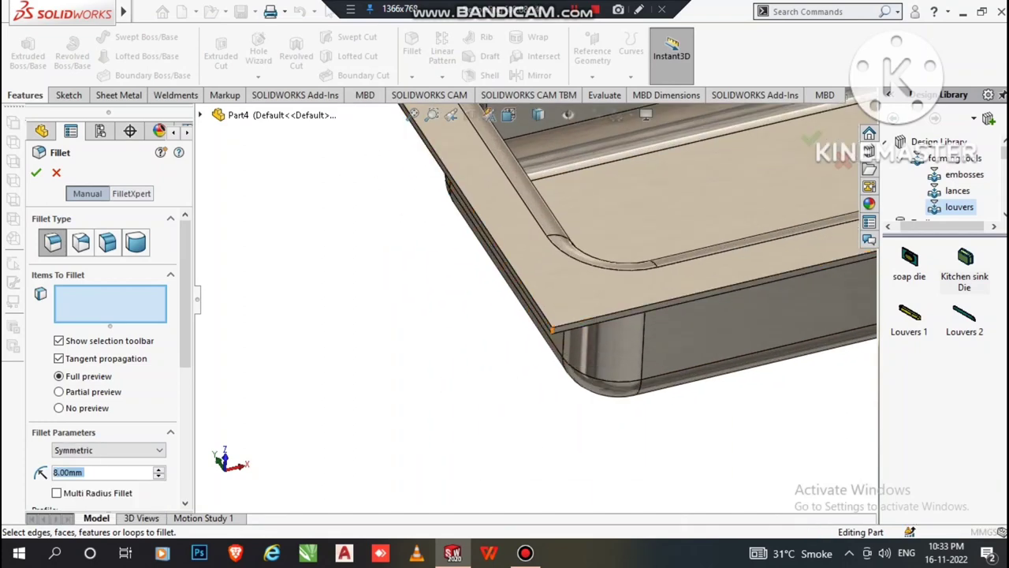
click(552, 329)
Pan, orbit and zoom to another flange corner and add its edge to the fillet
scroll(386, 210, down, 1)
click(412, 114)
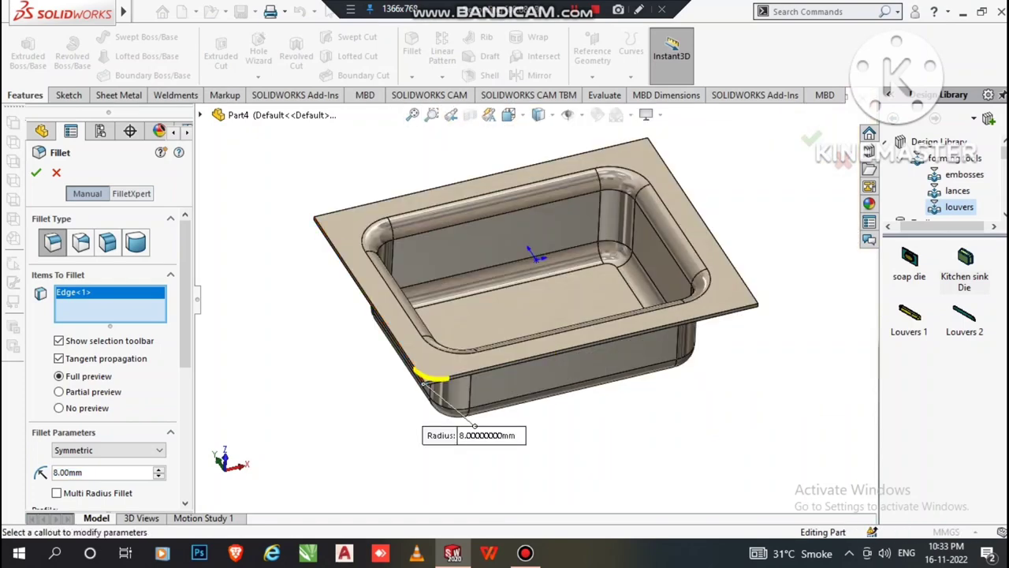
scroll(536, 315, down, 2)
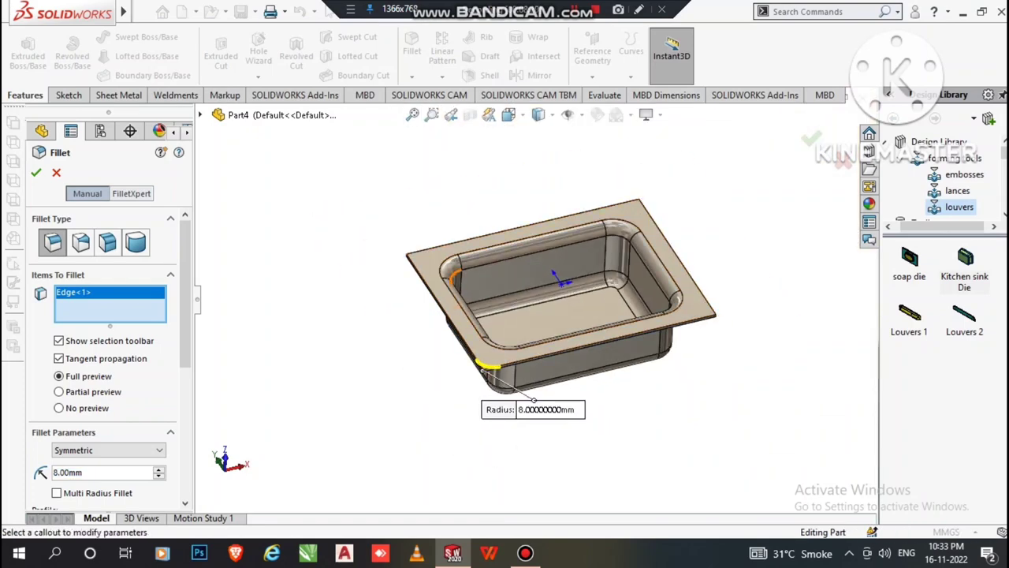
ctrl+middle_drag(533, 326, 683, 298)
scroll(395, 319, down, 2)
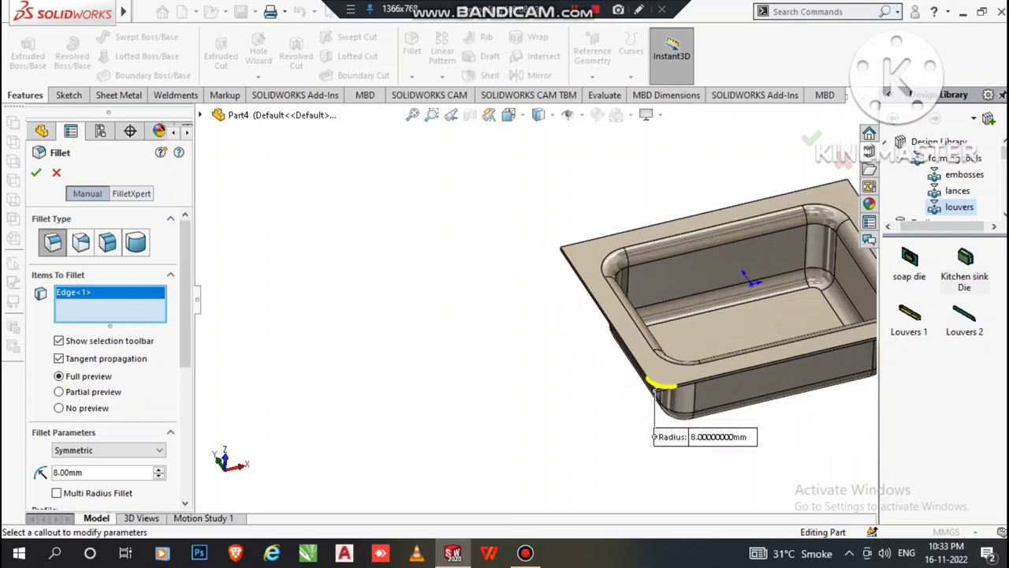
middle_drag(683, 298, 733, 260)
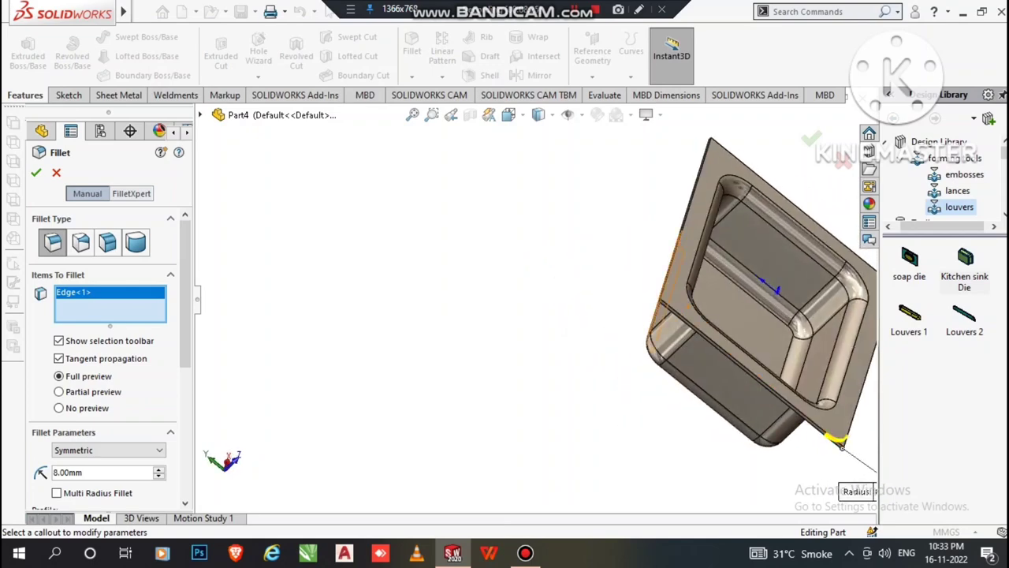
scroll(461, 292, up, 1)
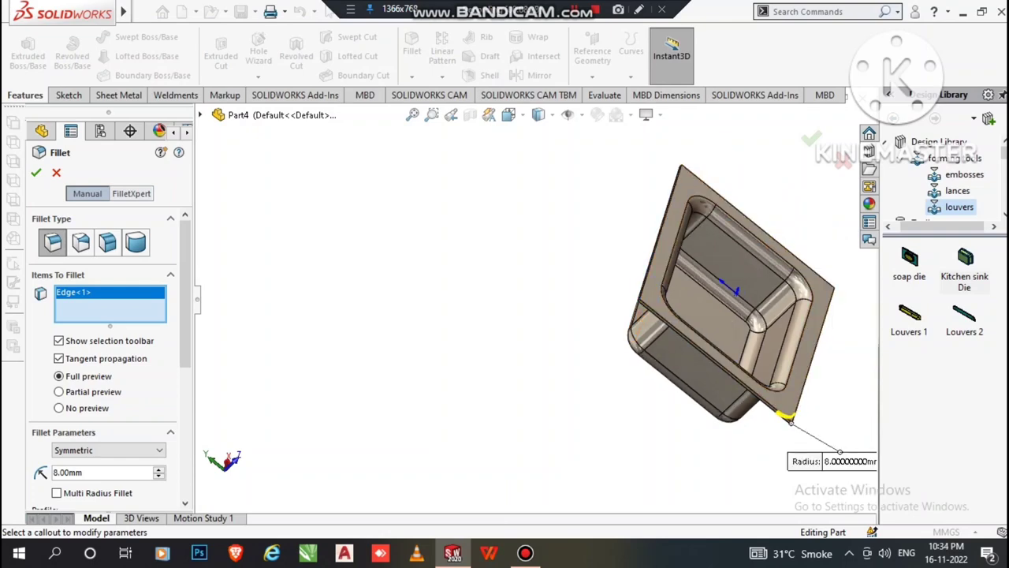
drag(580, 255, 657, 316)
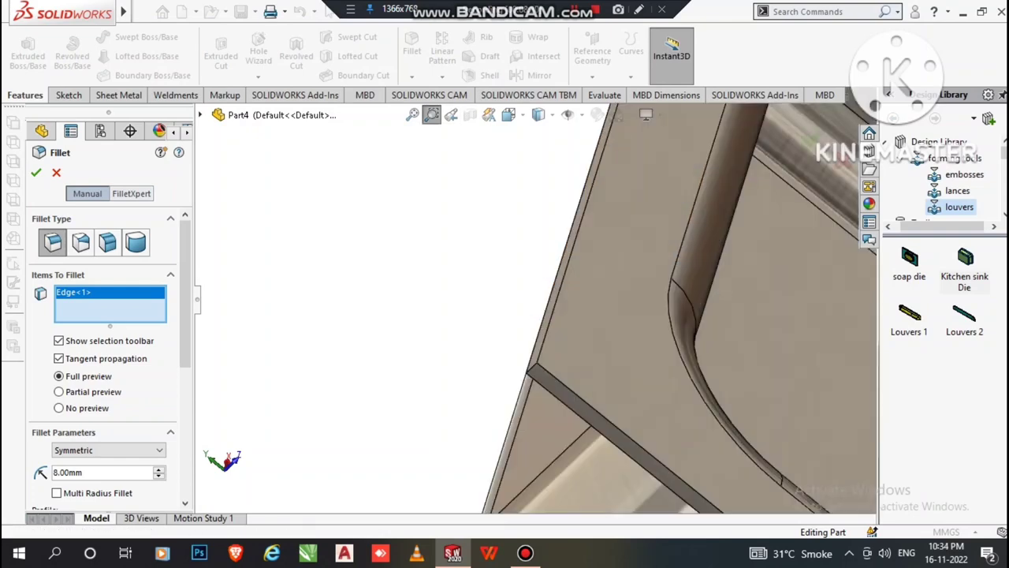
right_click(405, 272)
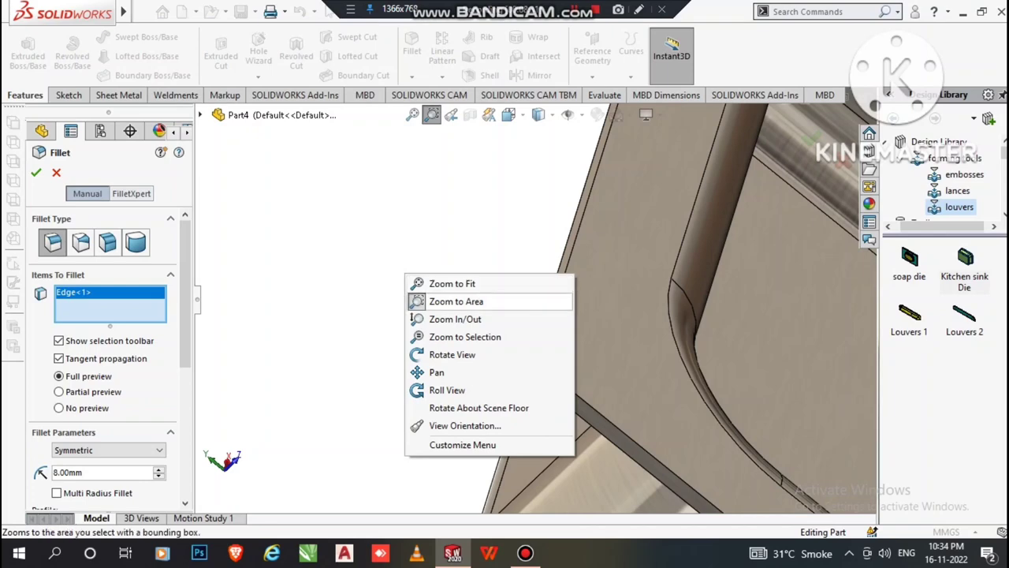
click(453, 299)
key(Escape)
click(572, 370)
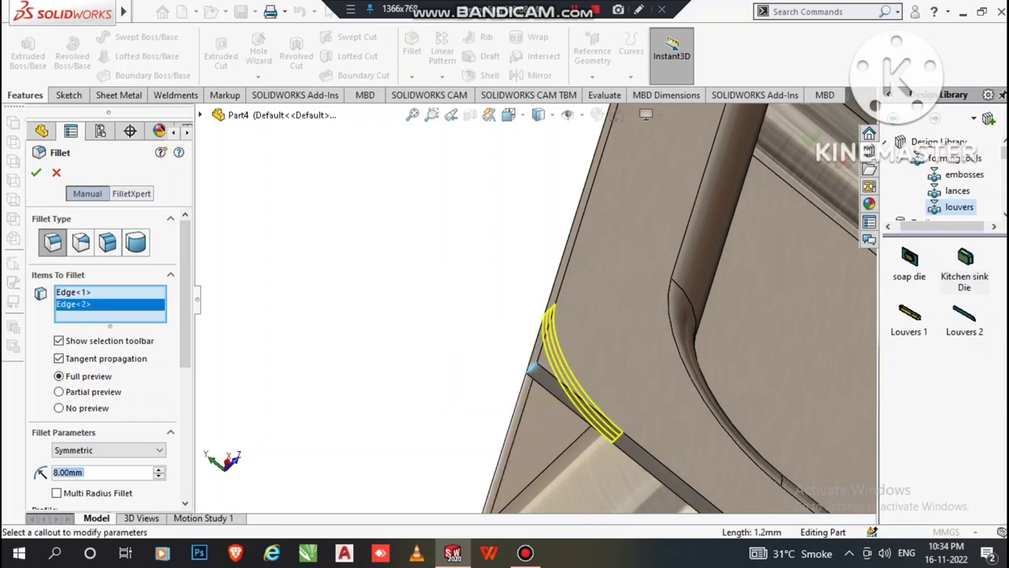
Zoom in on the front-right flange corner and add the third corner edge
click(412, 114)
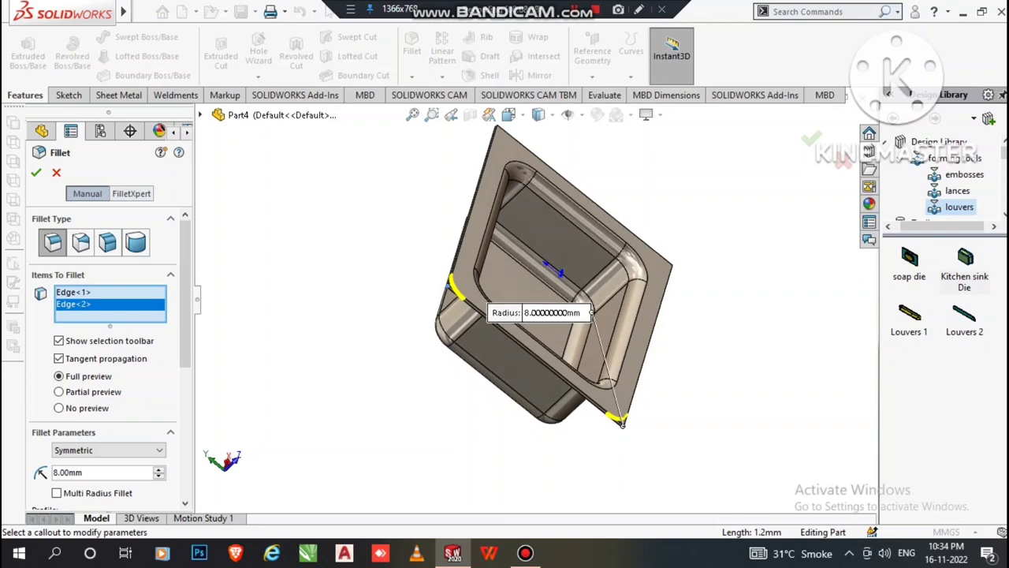
mouse_move(552, 276)
middle_down()
mouse_move(481, 300)
mouse_move(473, 268)
mouse_move(516, 303)
middle_up()
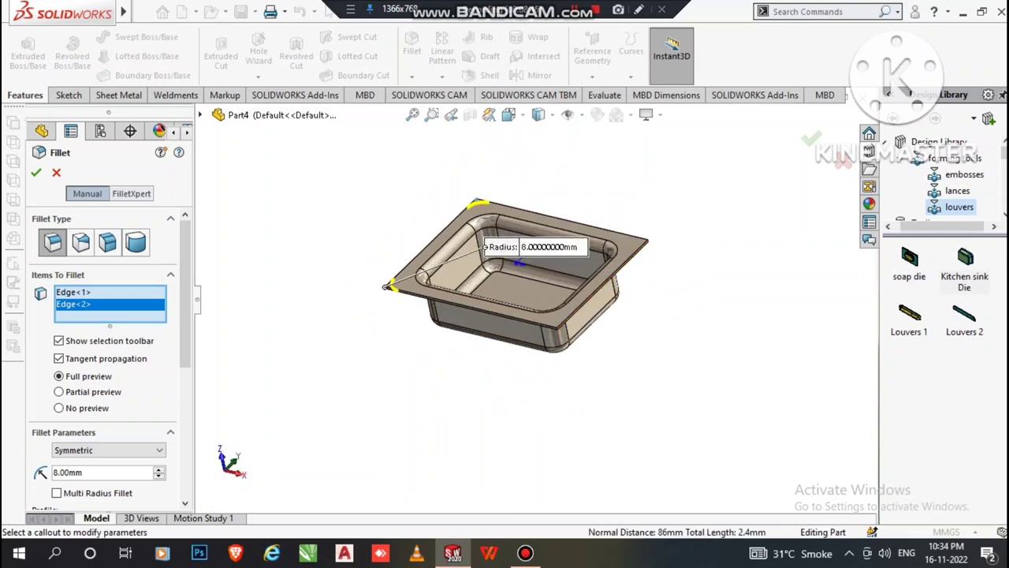
click(412, 115)
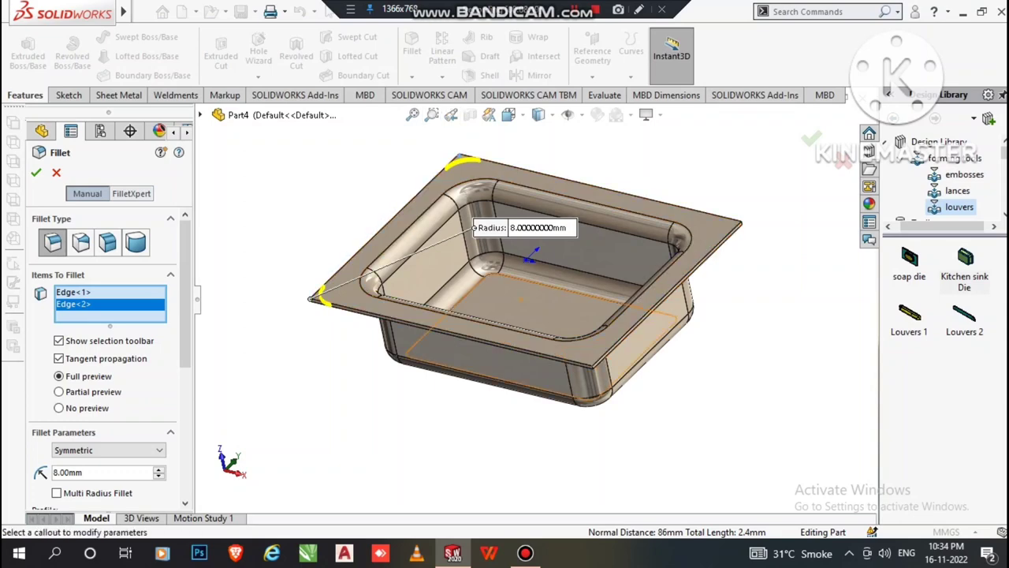
scroll(454, 240, up, 2)
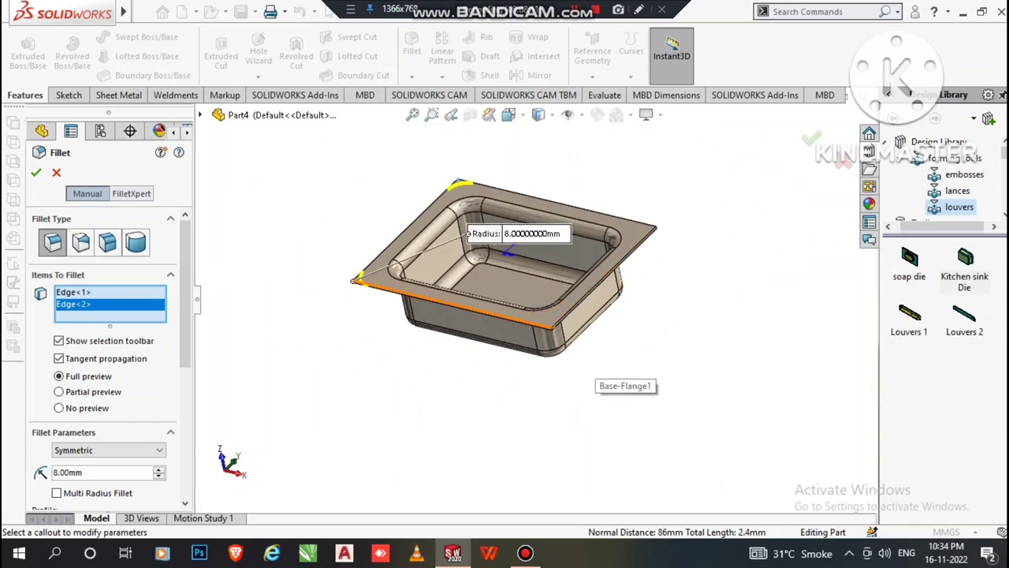
scroll(567, 339, down, 1)
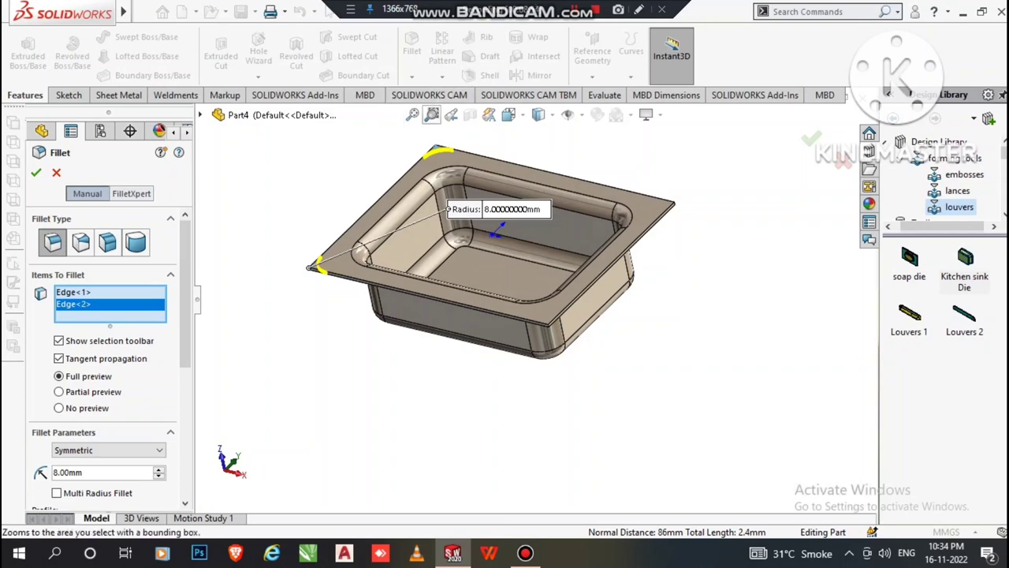
drag(497, 285, 604, 373)
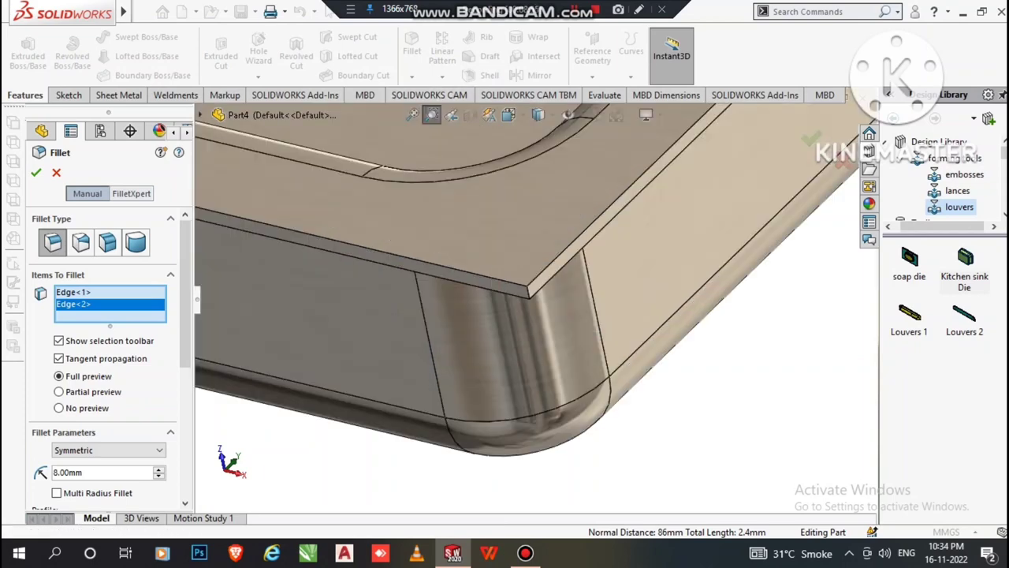
right_click(754, 183)
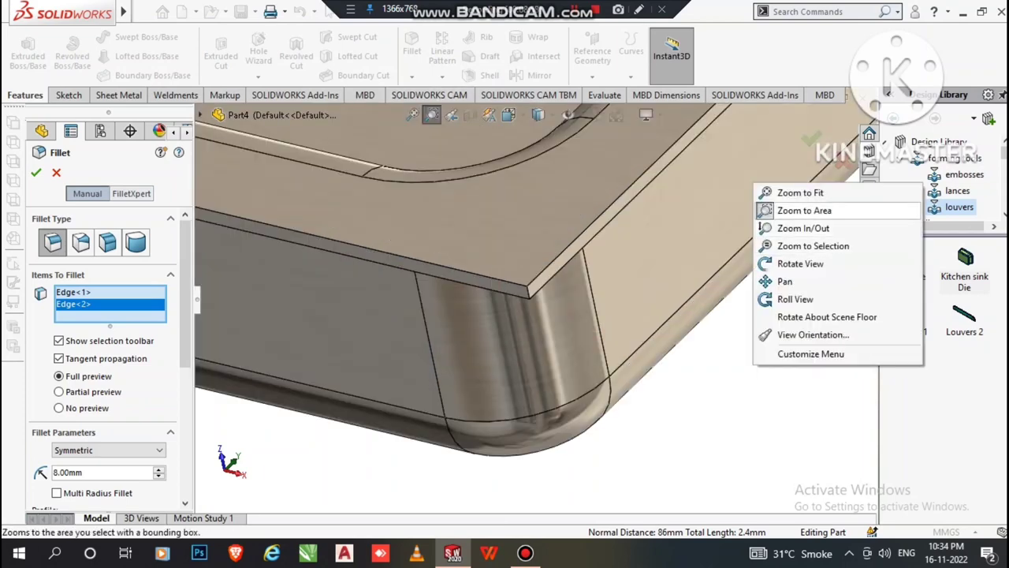
click(798, 208)
click(530, 292)
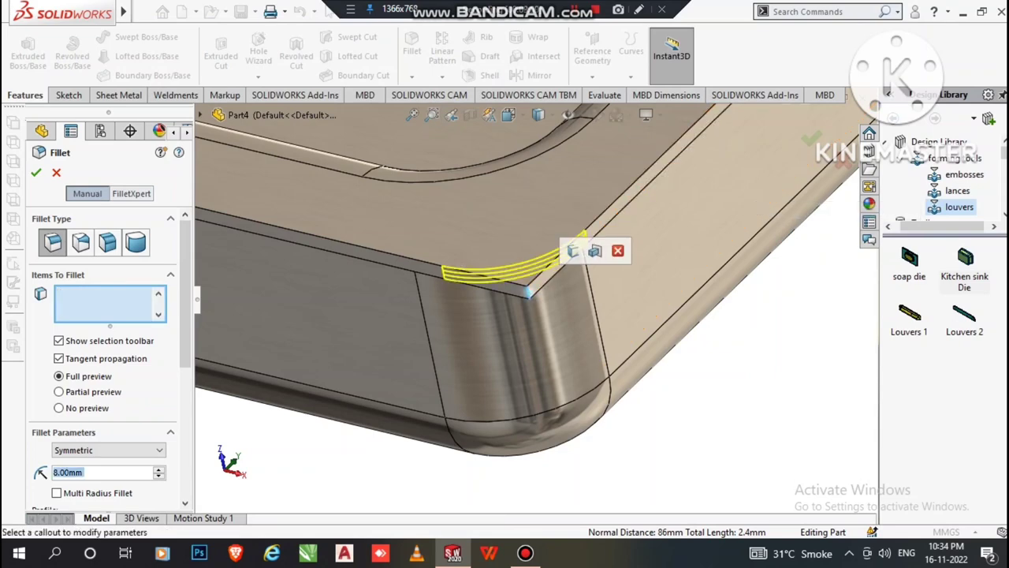
Rotate to the last flange corner, add its edge, and apply the 8 mm fillet
key(f)
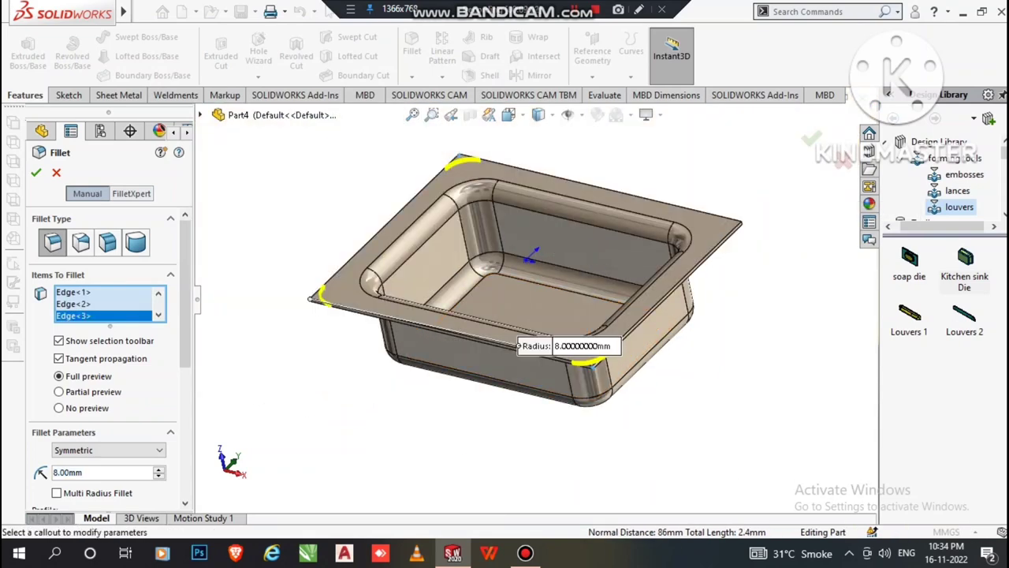
scroll(739, 351, down, 3)
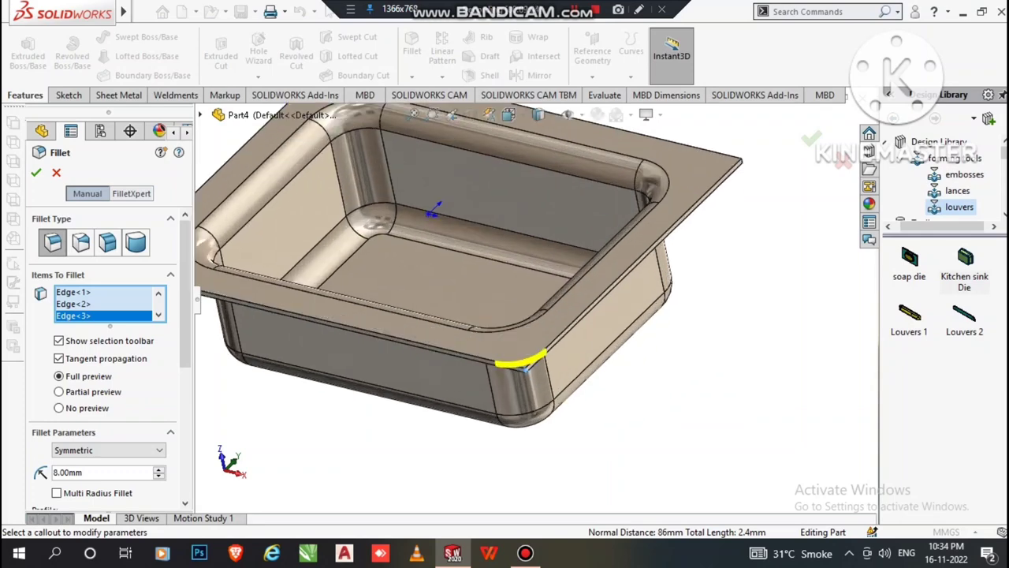
middle_drag(525, 364, 733, 178)
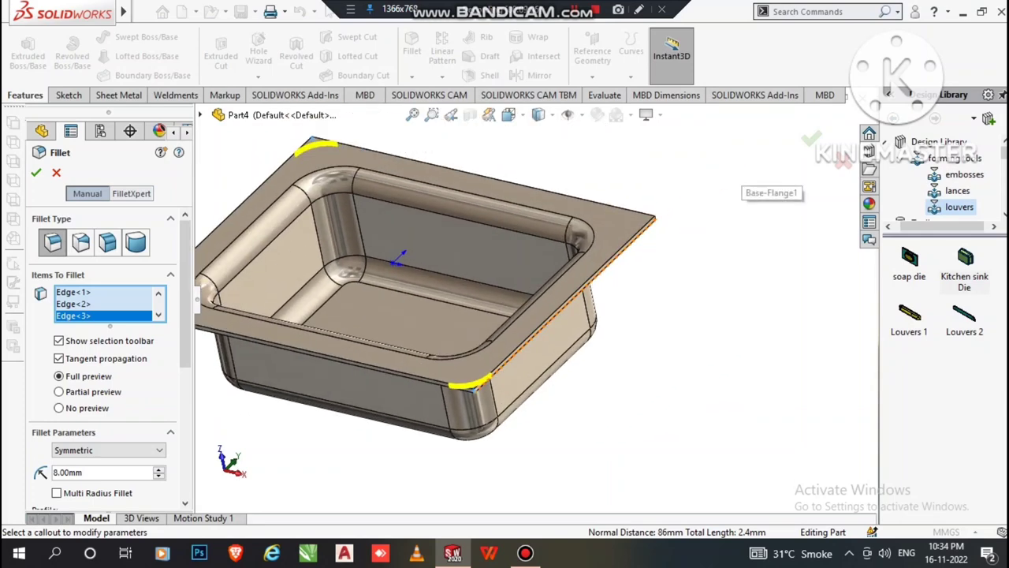
scroll(733, 178, down, 3)
scroll(733, 179, down, 2)
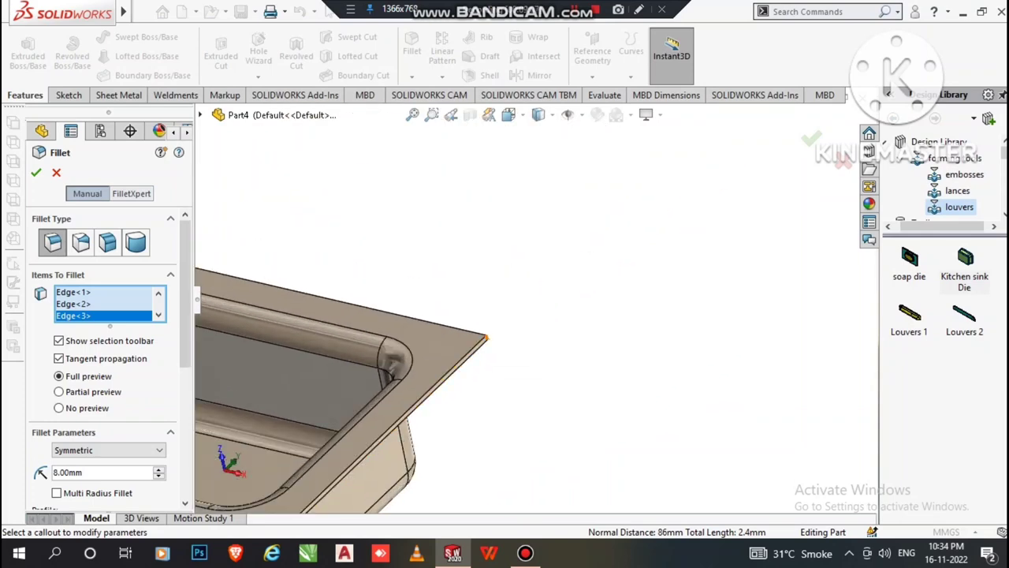
click(485, 339)
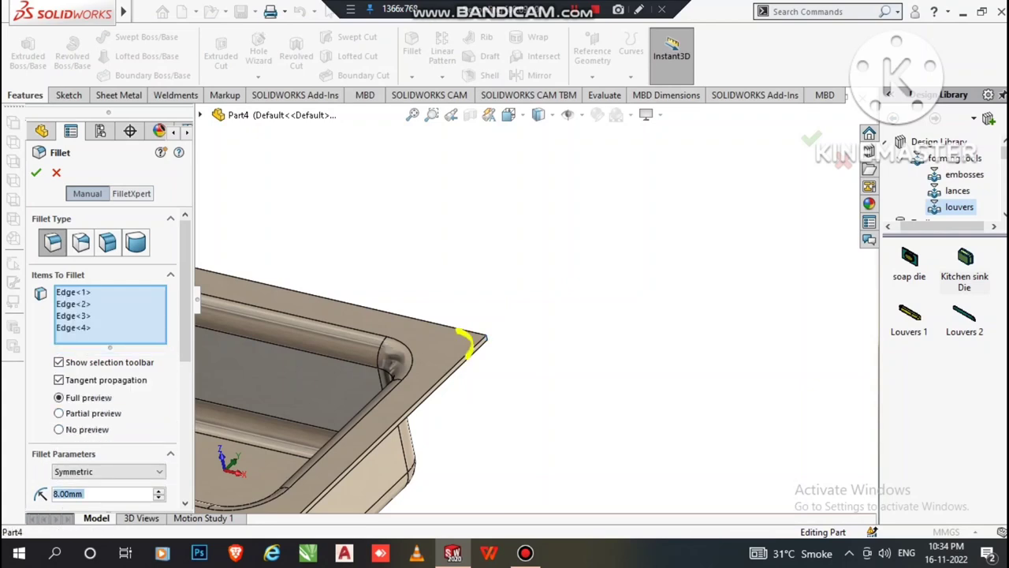
key(Return)
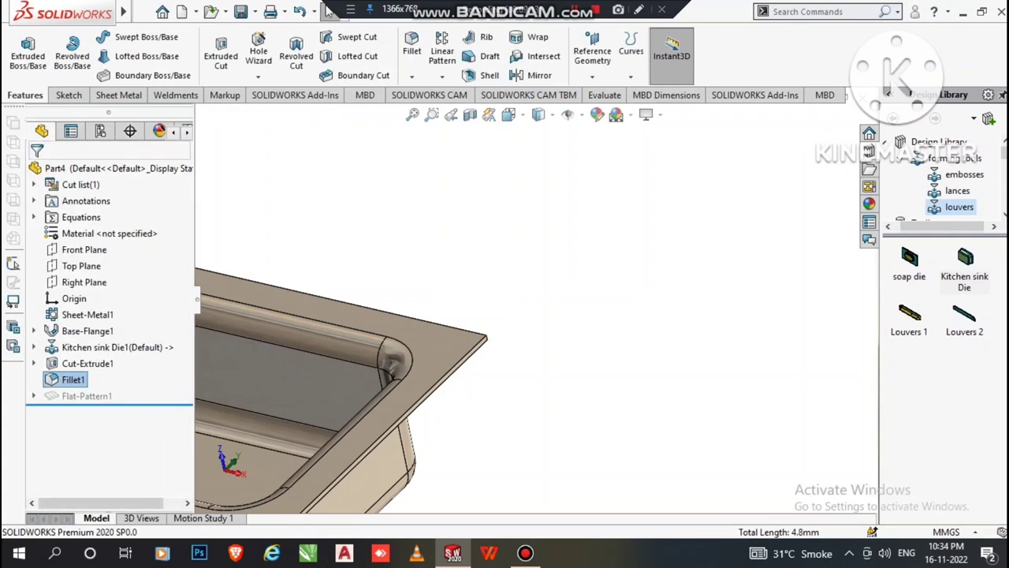
Round one more outer flange corner edge with an 8 mm fillet
click(412, 114)
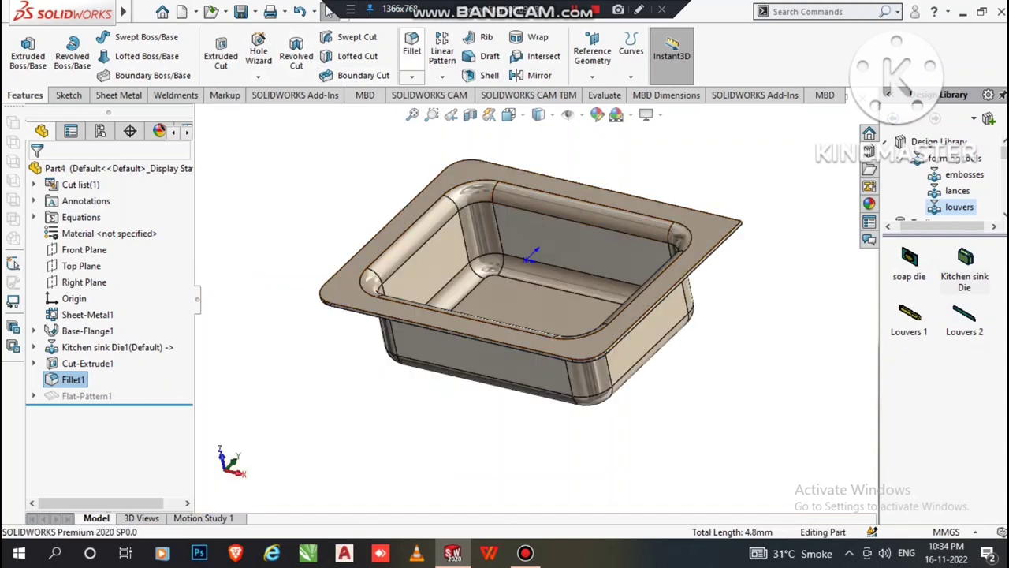
click(412, 43)
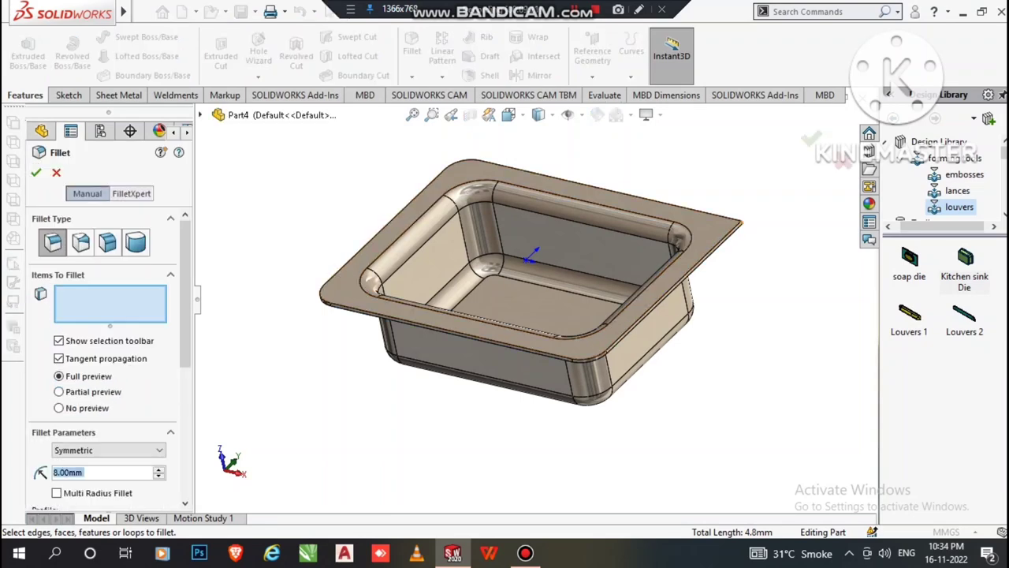
click(739, 223)
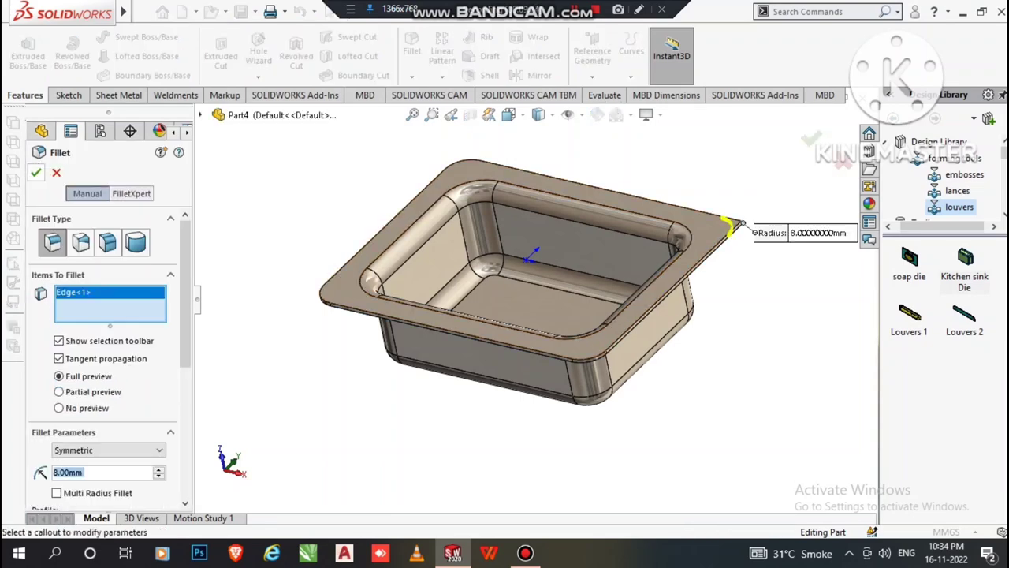
click(36, 172)
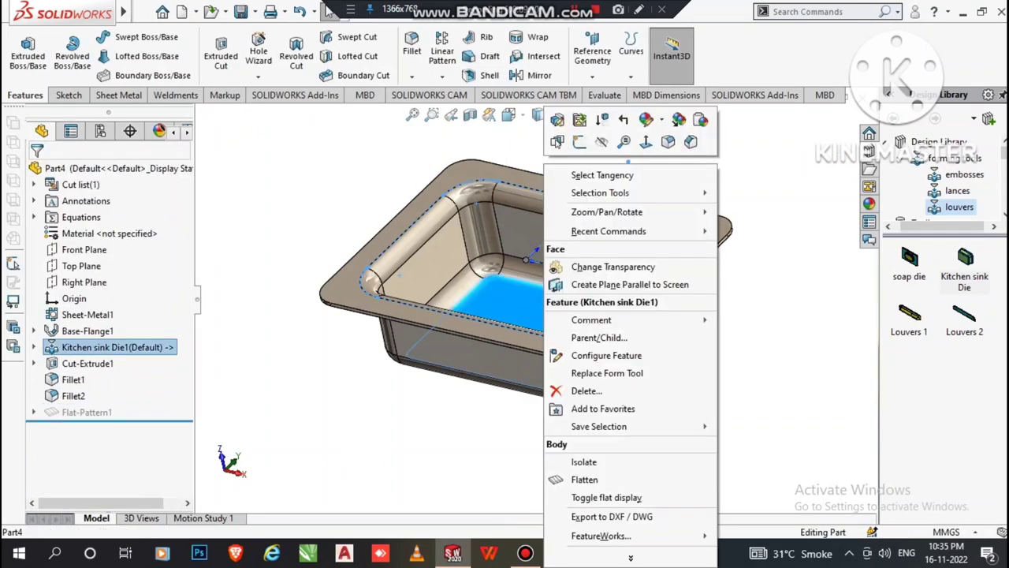
Start a sketch on the sink floor and draw a circle centred at the origin
right_click(544, 315)
click(579, 141)
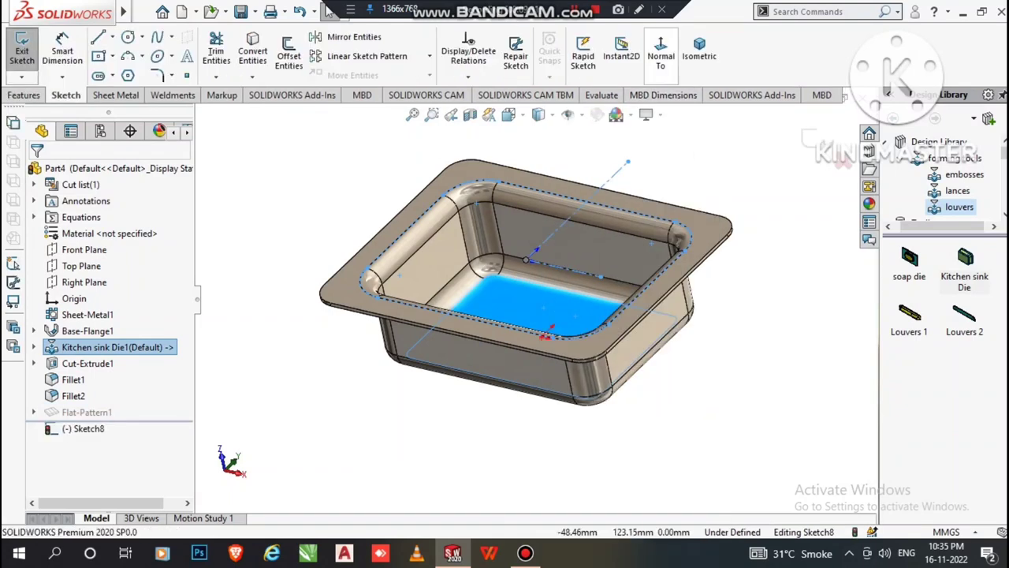
key(Escape)
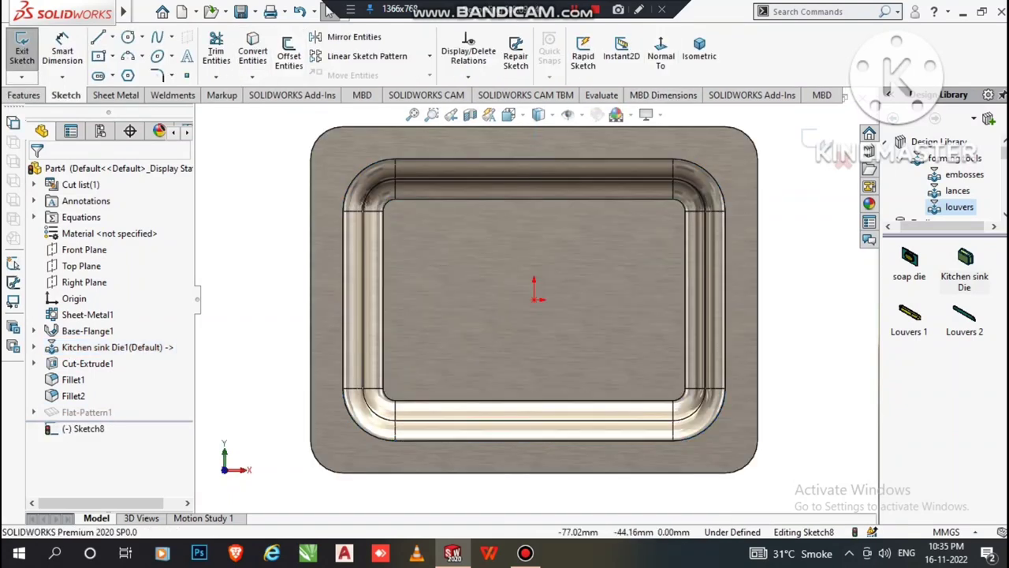
click(127, 37)
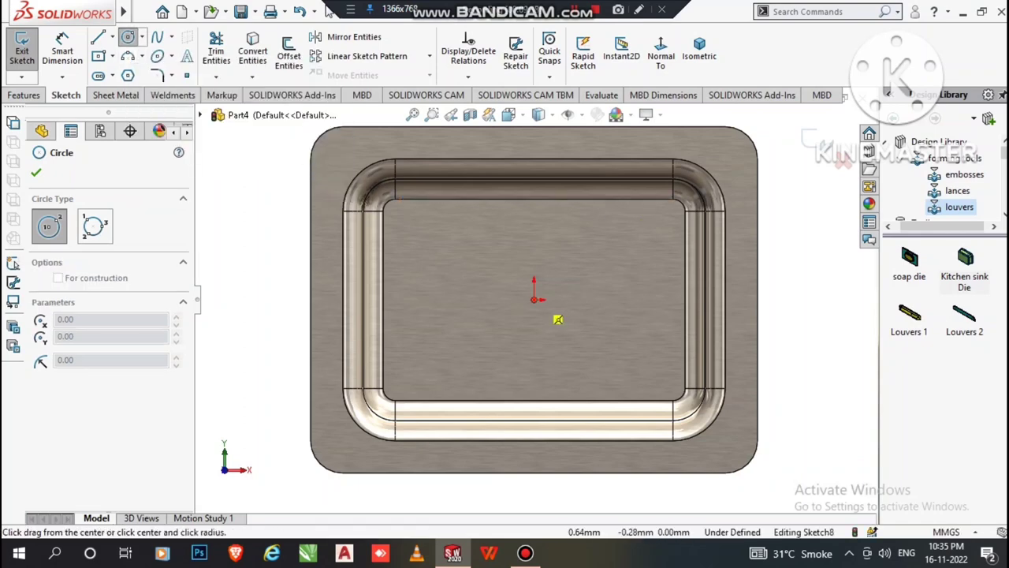
click(534, 300)
click(558, 318)
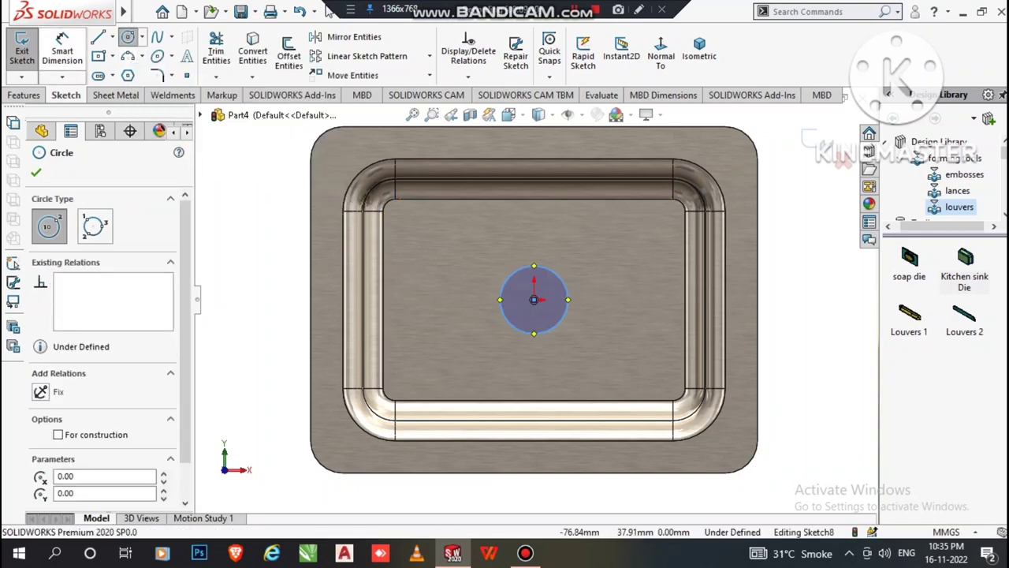
key(Escape)
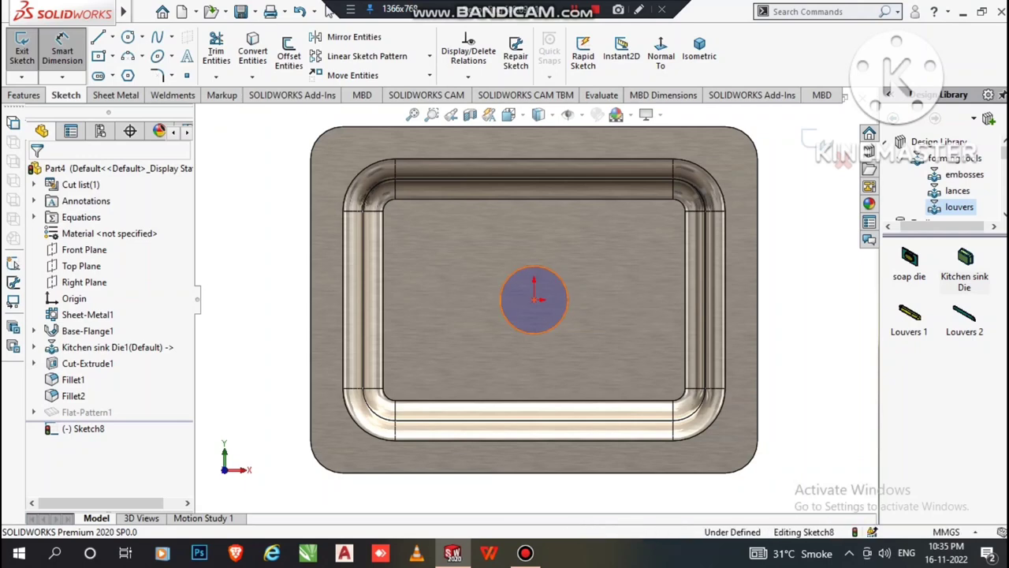
Dimension the circle to a 10 mm diameter, then orbit to a tilted view
click(504, 311)
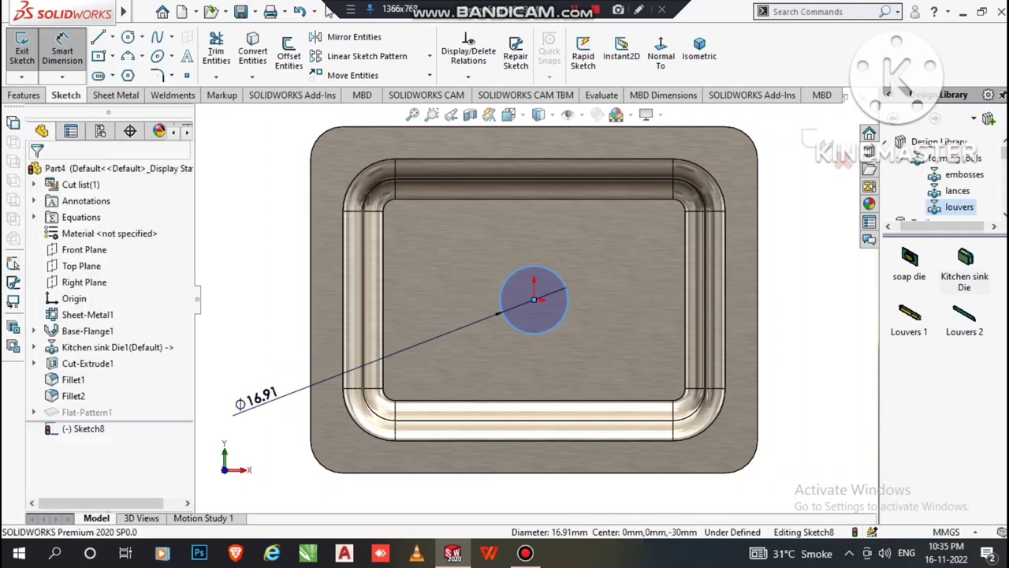
click(252, 398)
text(10)
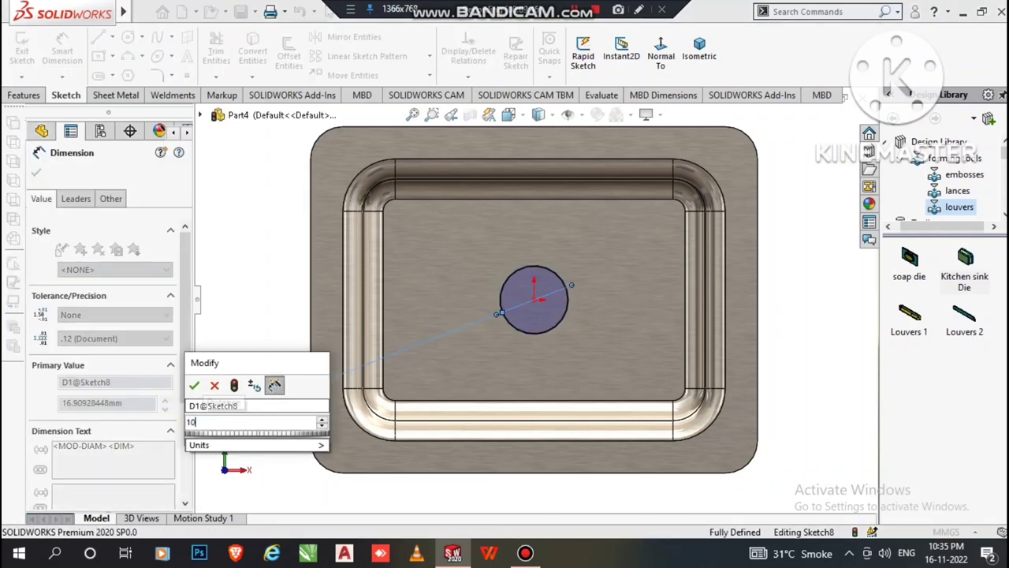
key(Return)
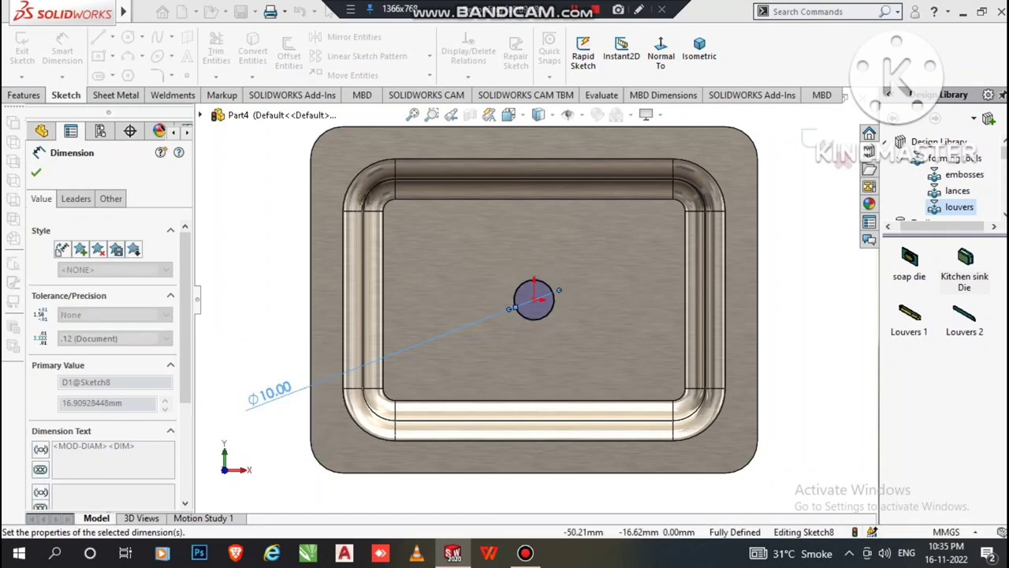
key(Escape)
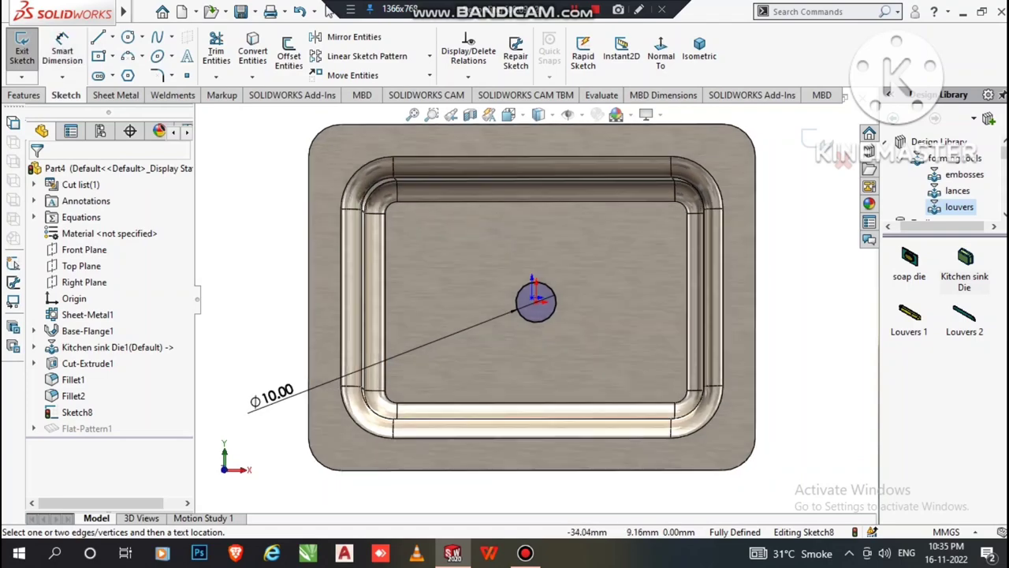
middle_drag(473, 354, 513, 276)
middle_drag(424, 511, 416, 509)
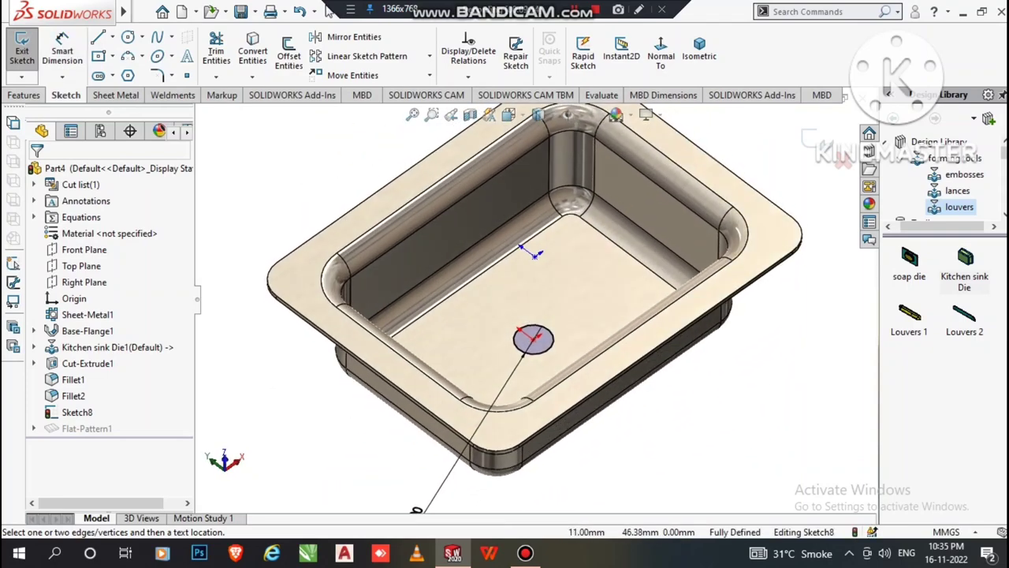
Extruded-cut the 10 mm circle through the sink floor as the drain hole
click(24, 94)
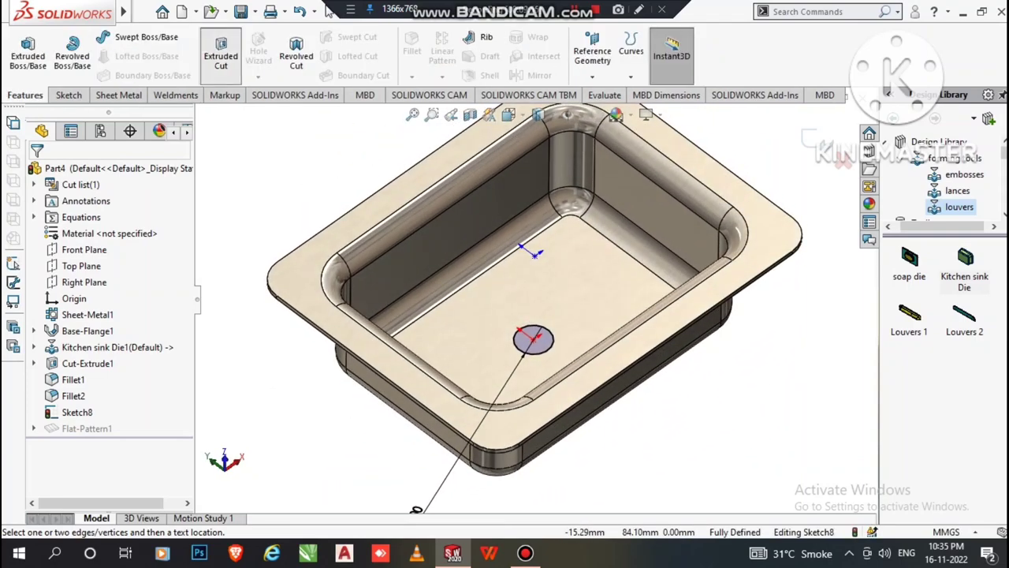
click(221, 51)
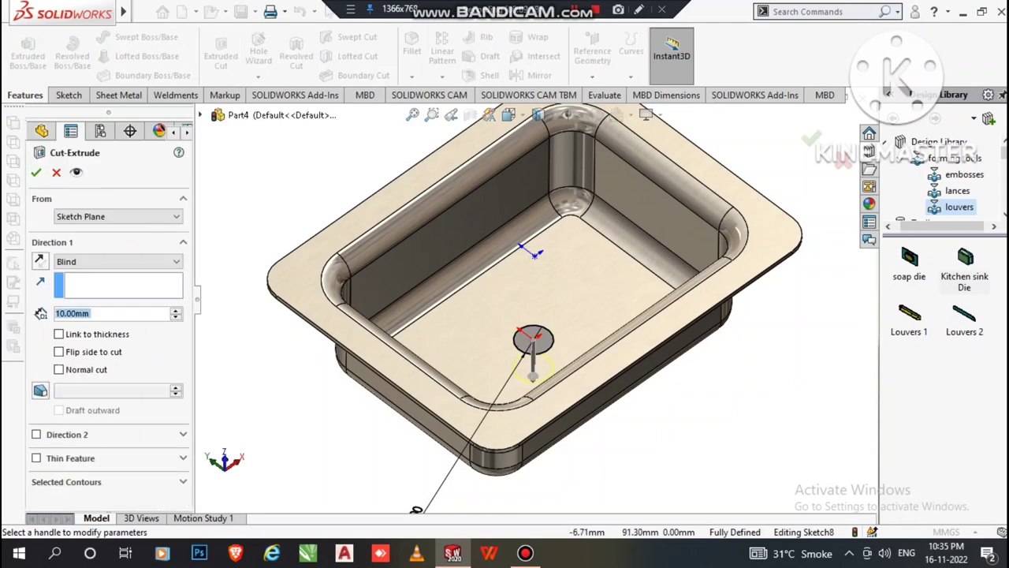
click(35, 172)
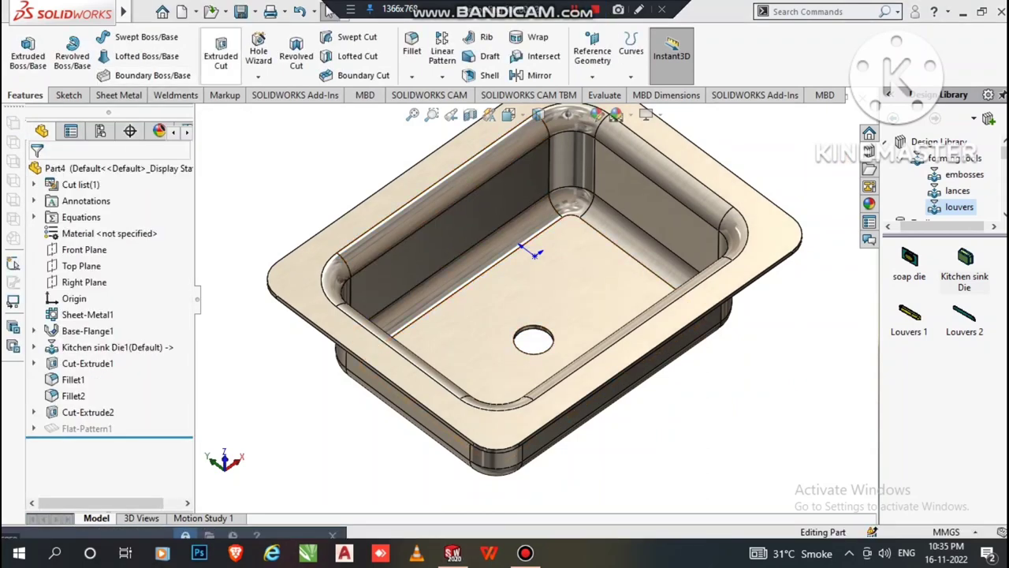
click(412, 76)
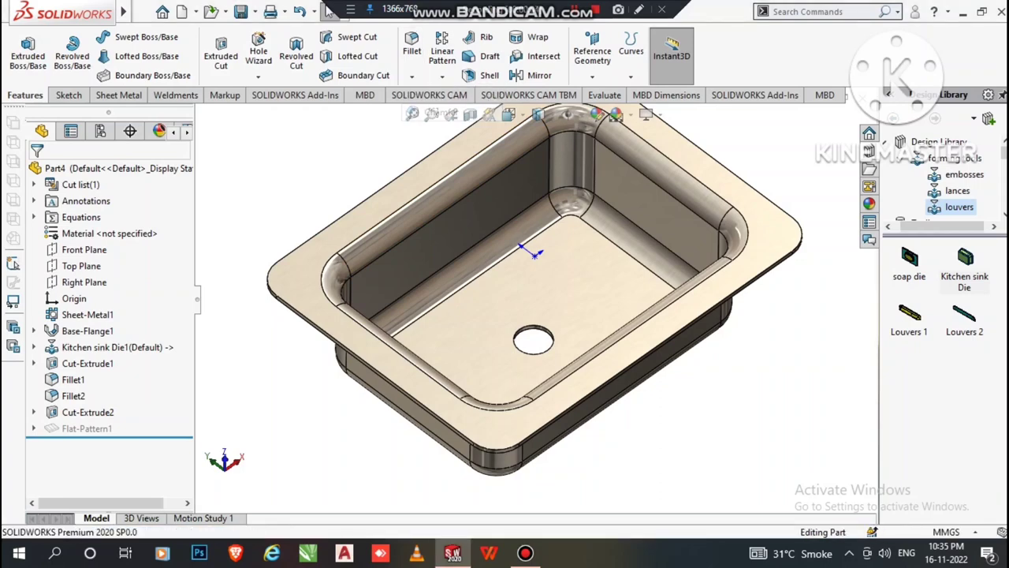
Chamfer the drain hole's rim edge 1 mm at 45°, discarding a stray flange sketch
click(516, 347)
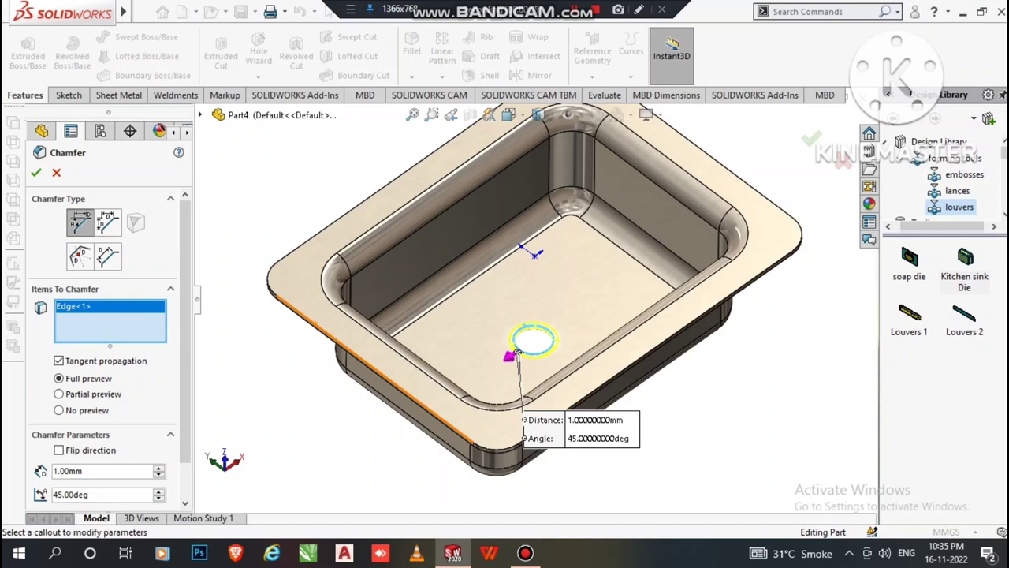
click(35, 172)
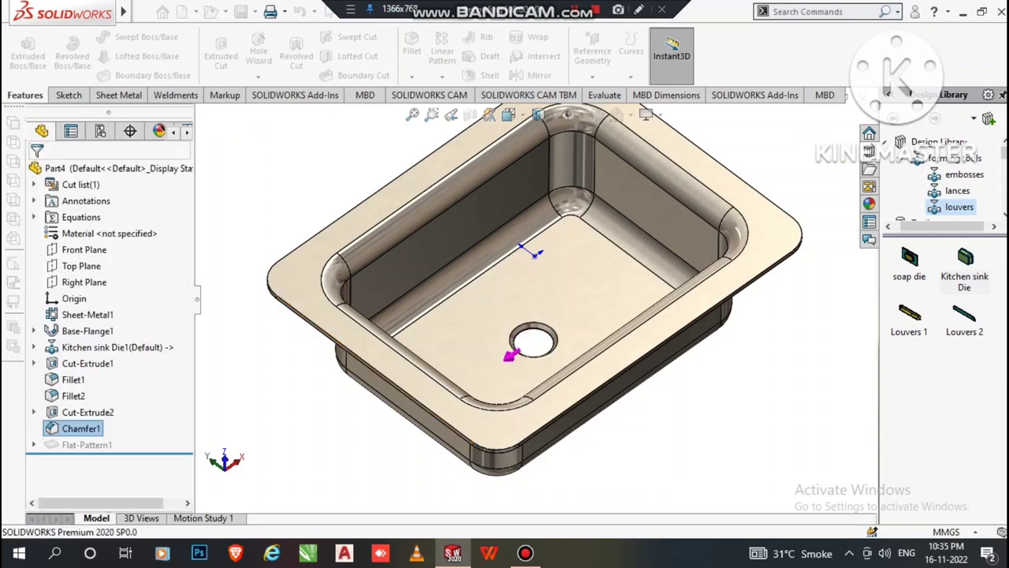
right_click(416, 183)
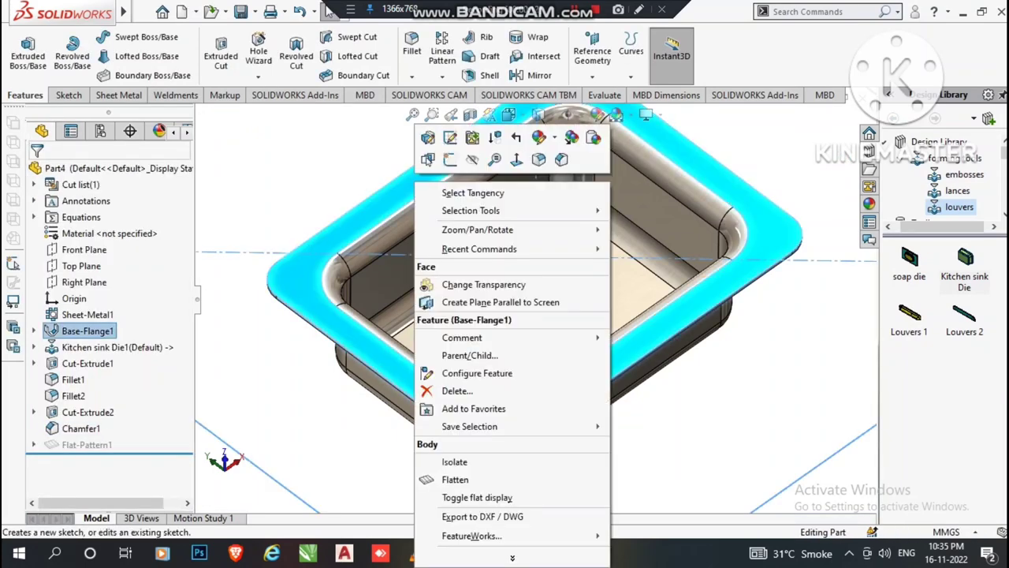
click(450, 159)
key(ctrl+8)
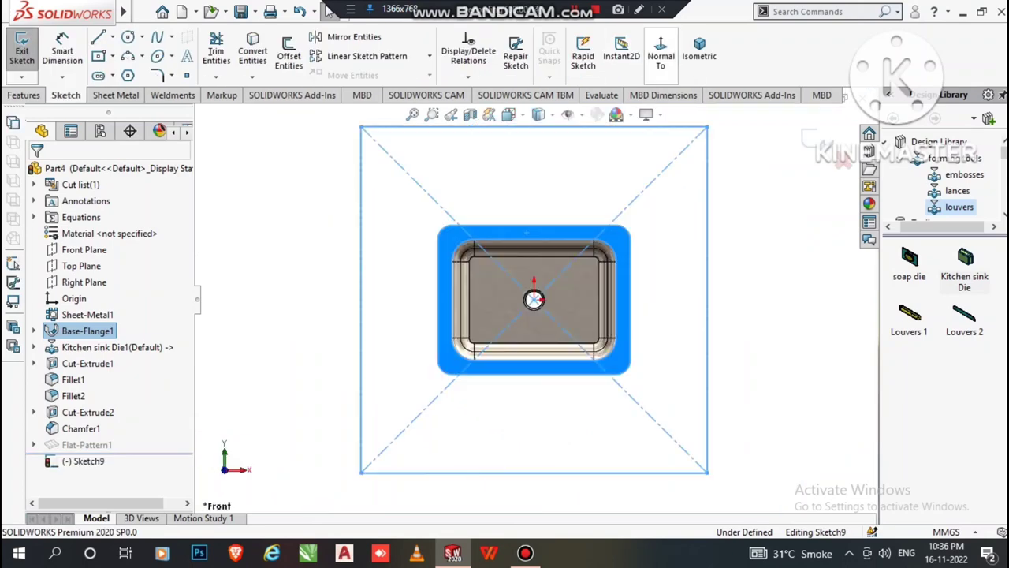
key(ctrl+z)
Zoom in so the sink fills the view and start a new sketch
scroll(524, 314, up, 1)
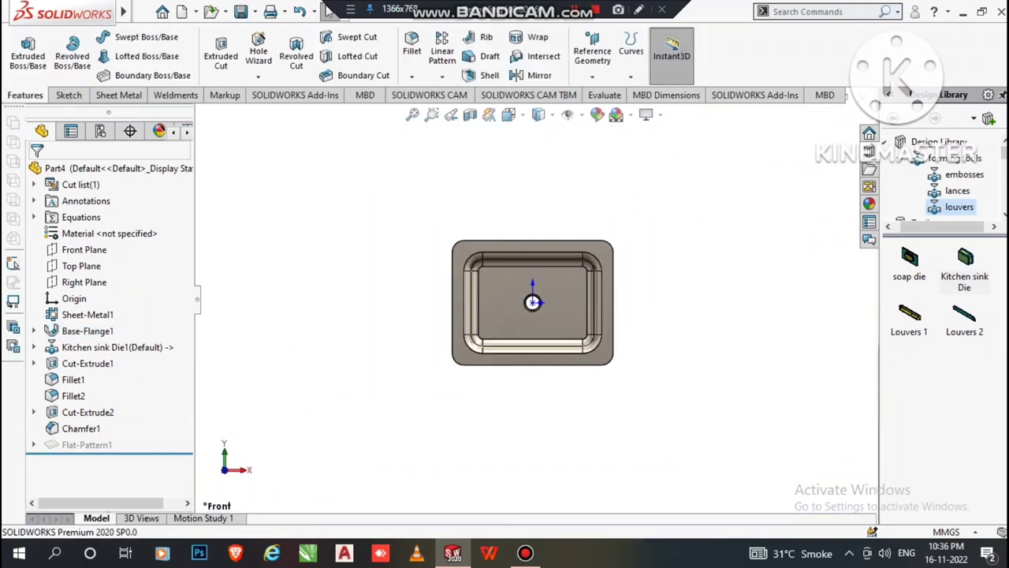
drag(373, 184, 691, 428)
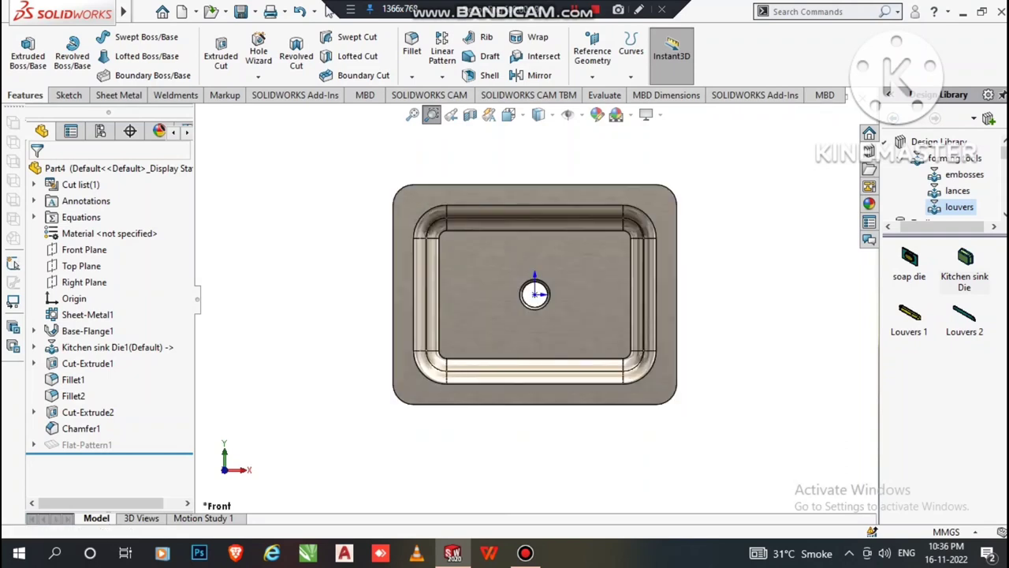
drag(331, 148, 820, 512)
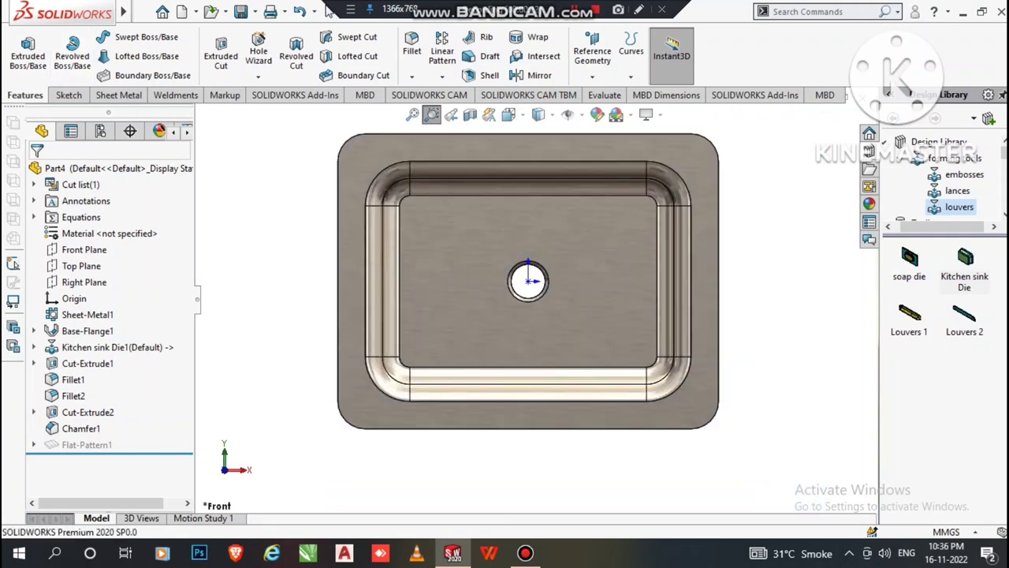
click(69, 95)
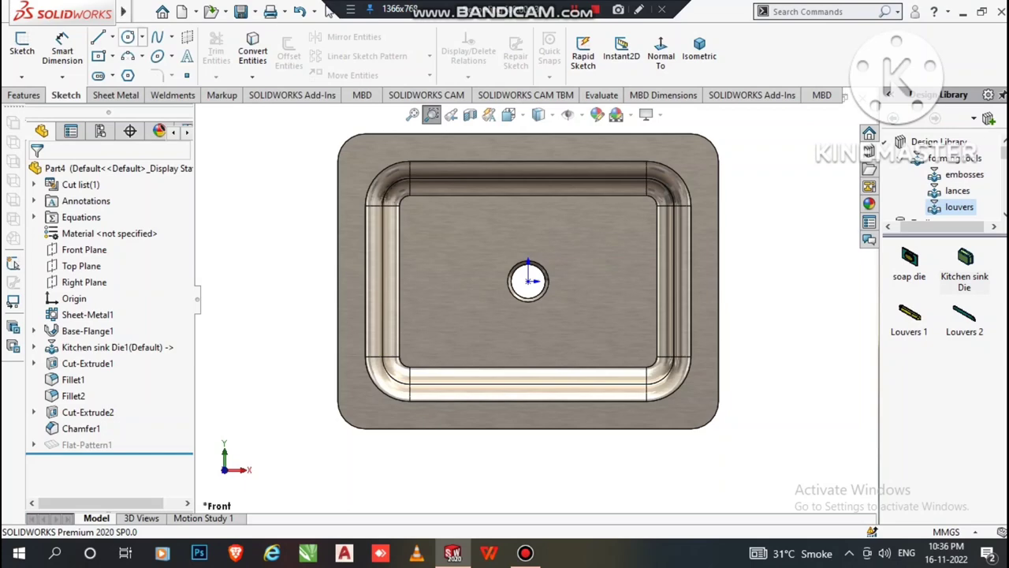
click(22, 51)
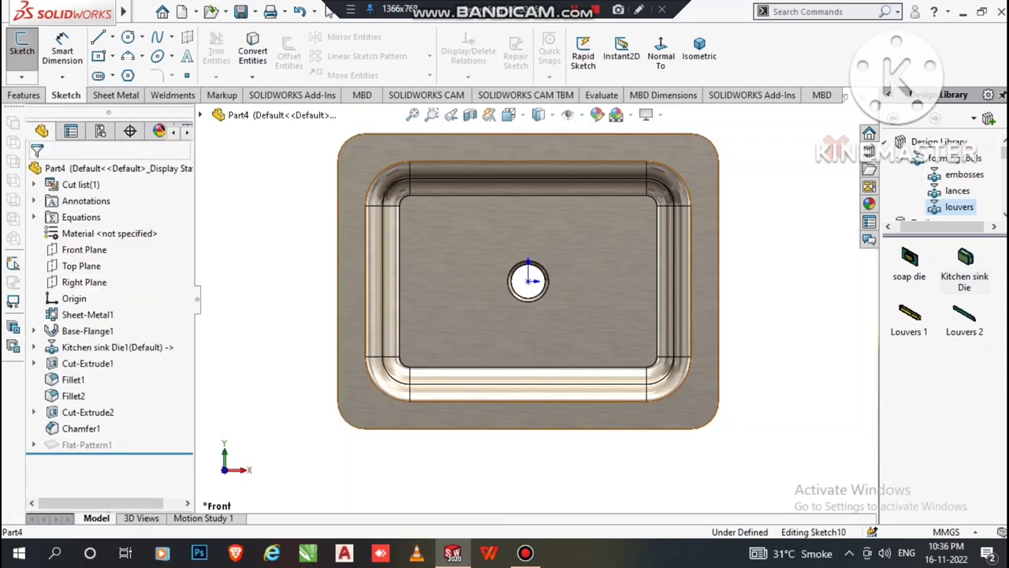
On the Front Plane, sketch small circles at the flange's upper-left and lower-left corners
click(90, 220)
click(128, 37)
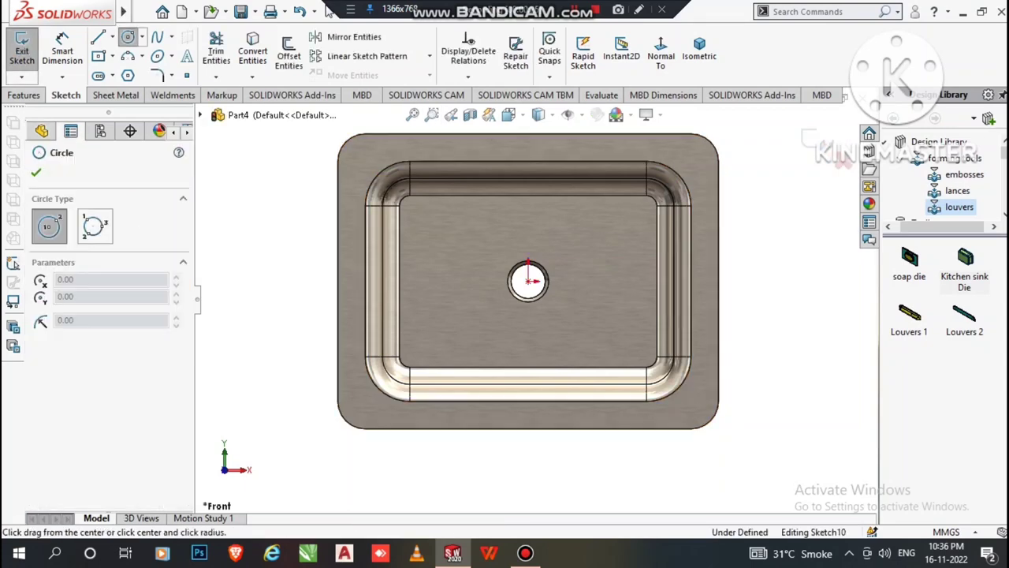
click(365, 161)
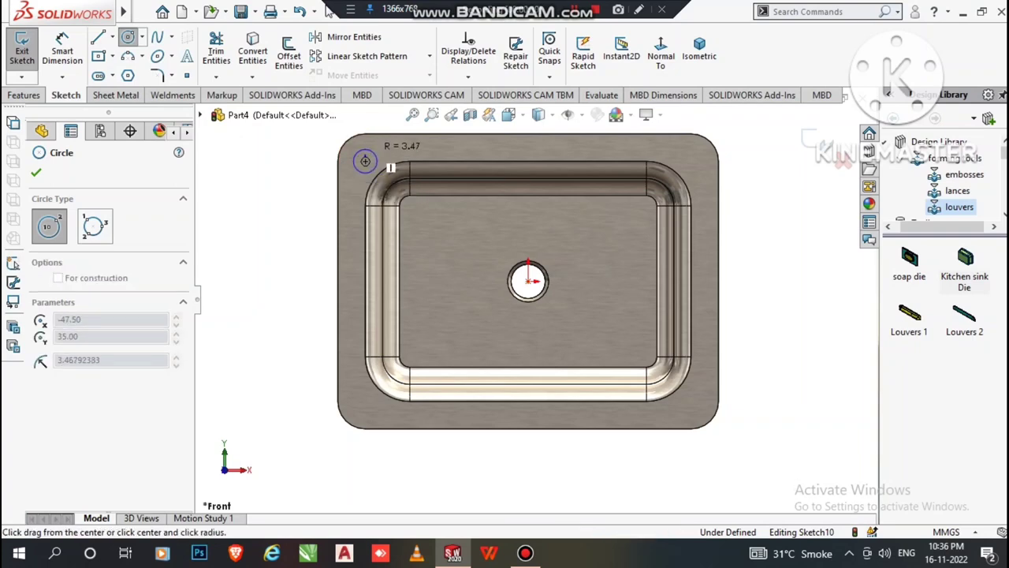
click(375, 158)
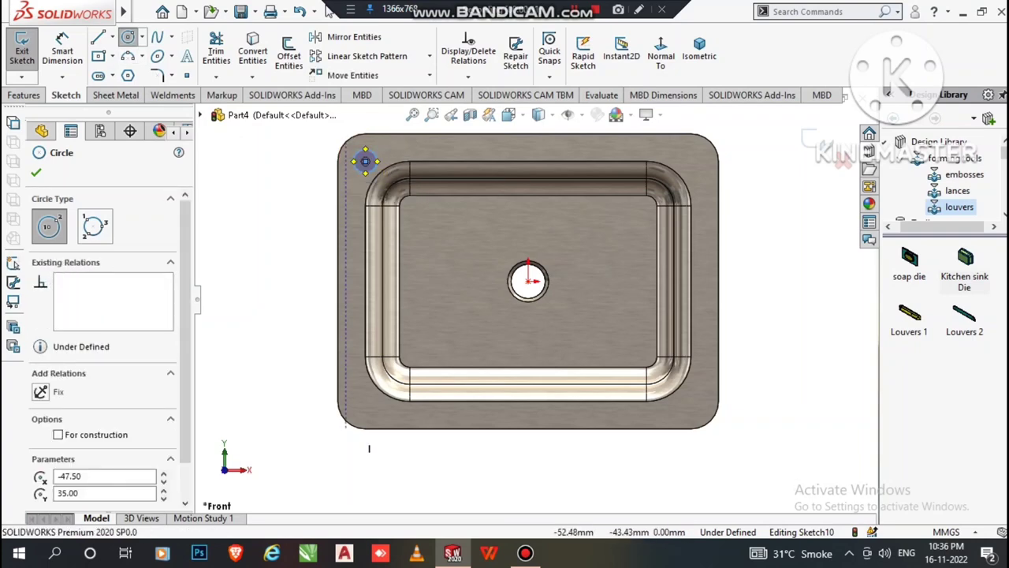
click(365, 400)
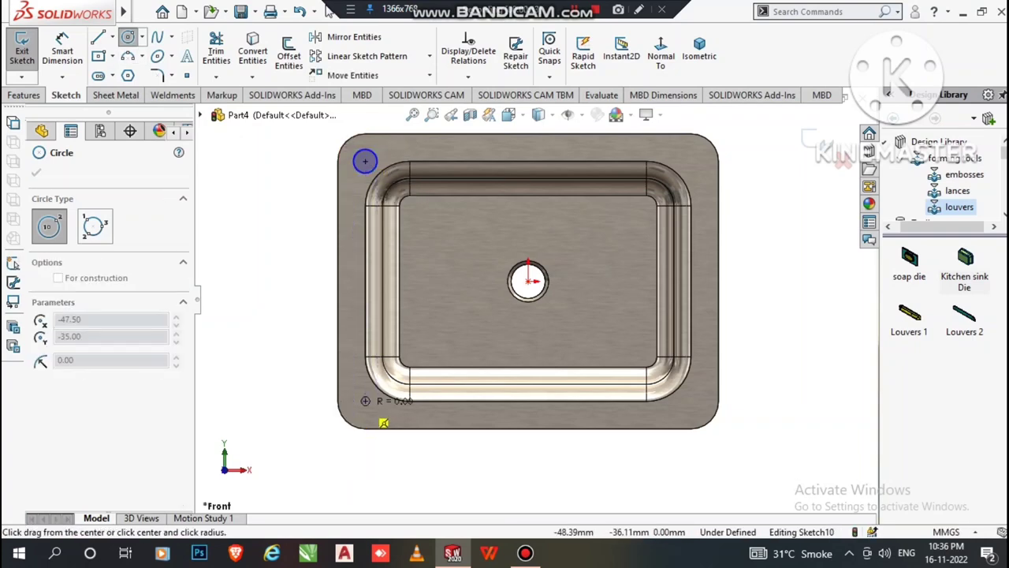
click(368, 402)
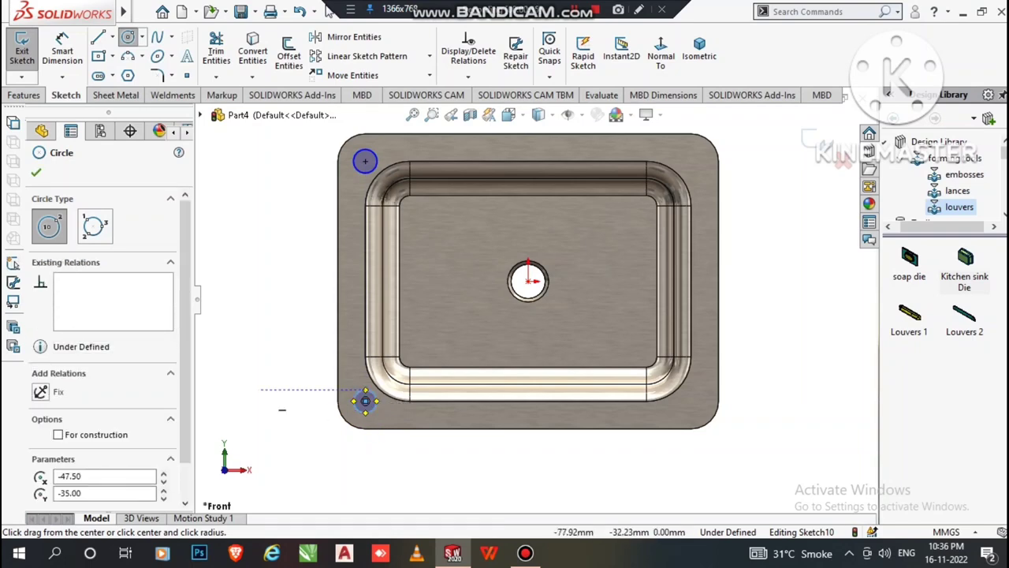
click(330, 9)
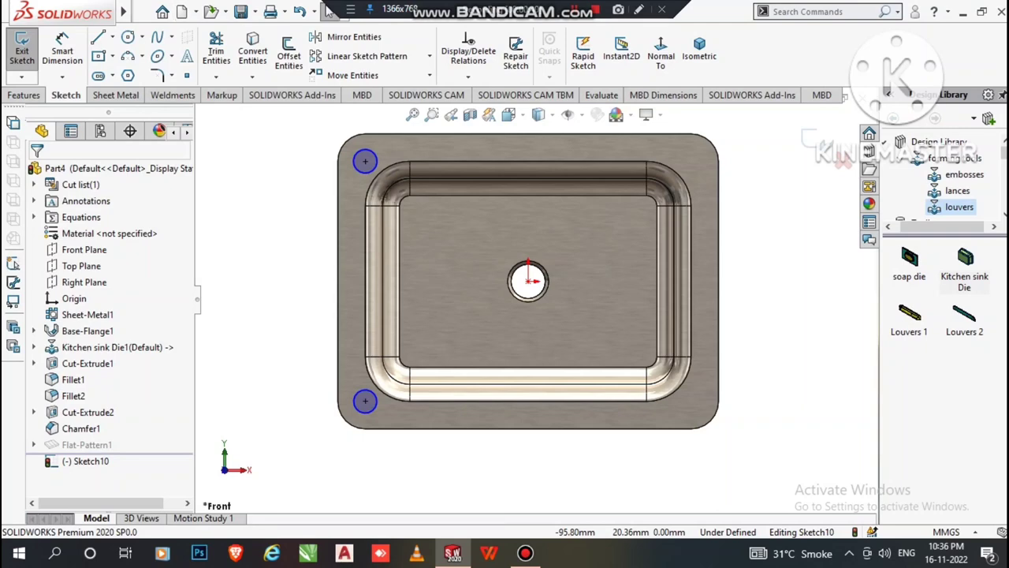
Dimension both left corner circles to 4.5 mm diameter
click(62, 51)
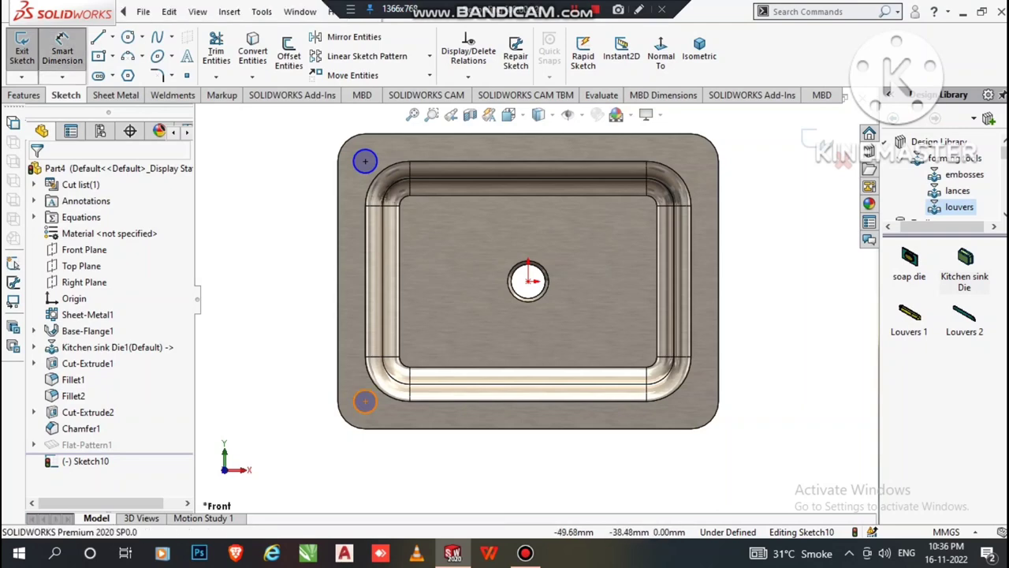
click(365, 401)
click(276, 473)
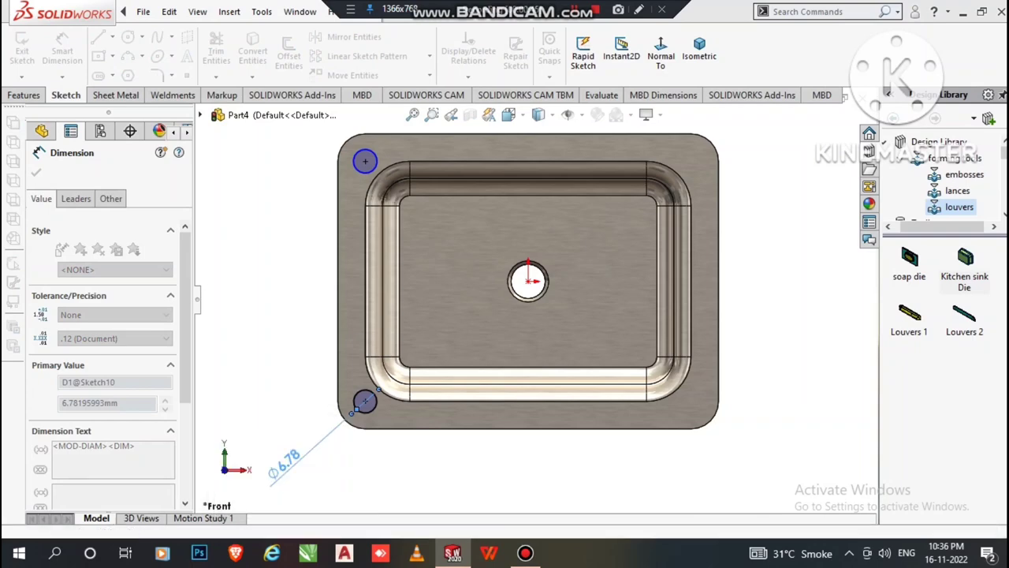
text(4.5)
key(Return)
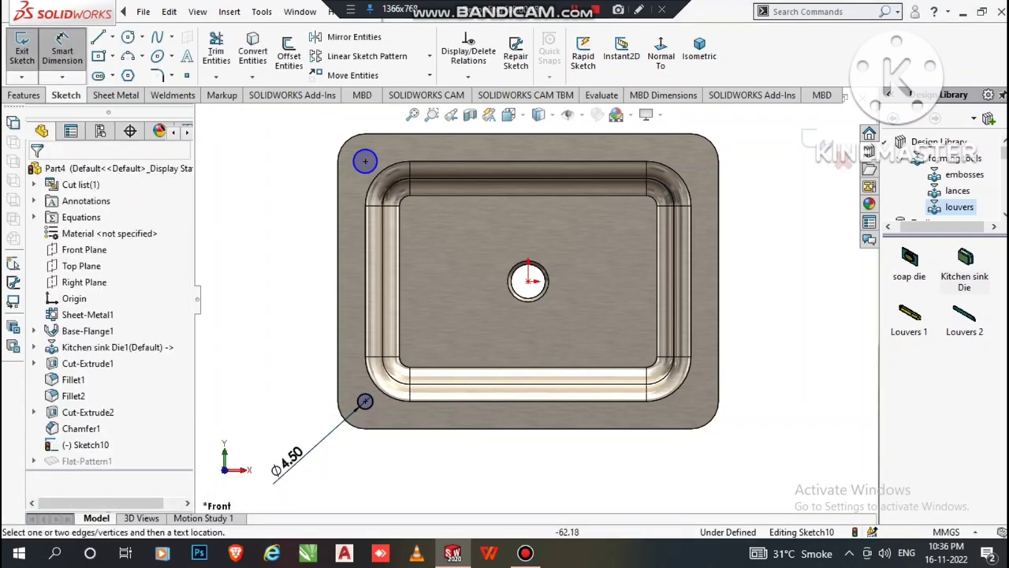
click(365, 161)
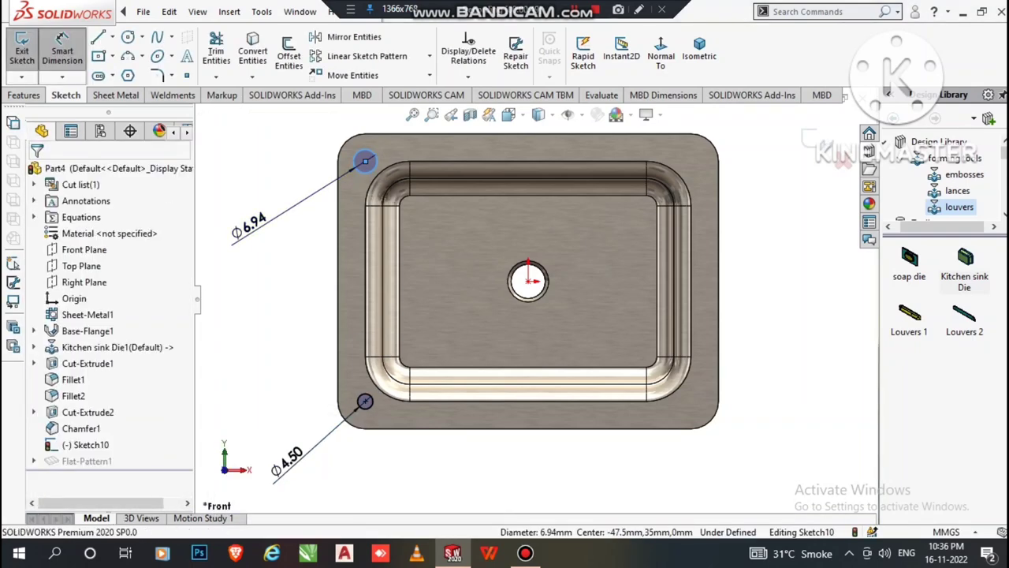
click(236, 230)
text(4)
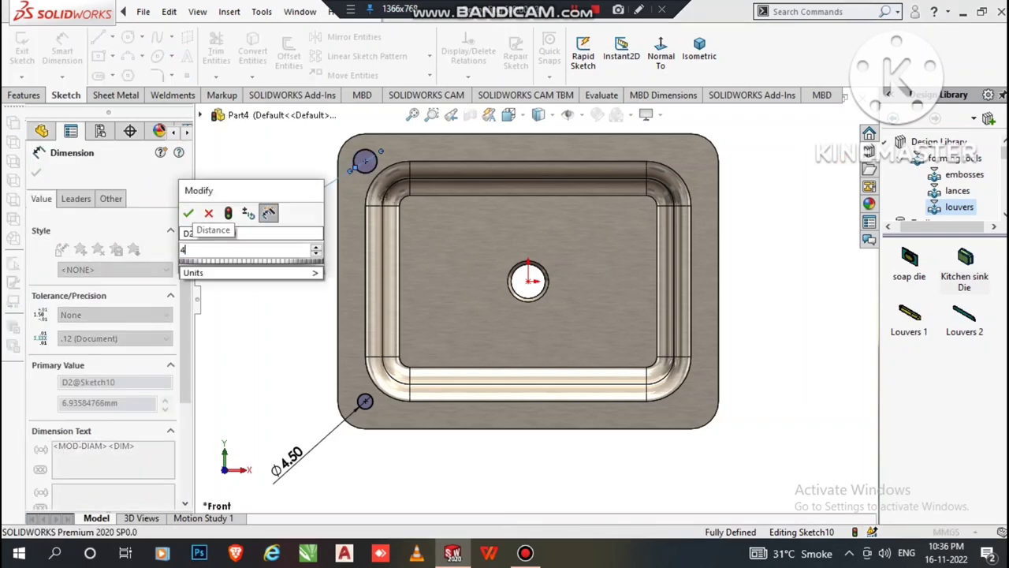
text(.5)
key(Return)
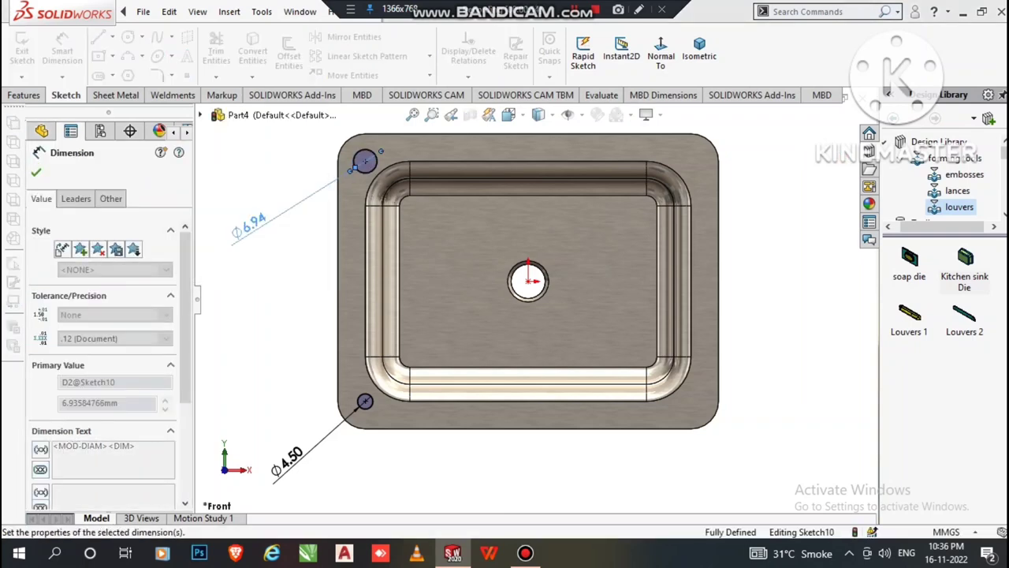
key(Escape)
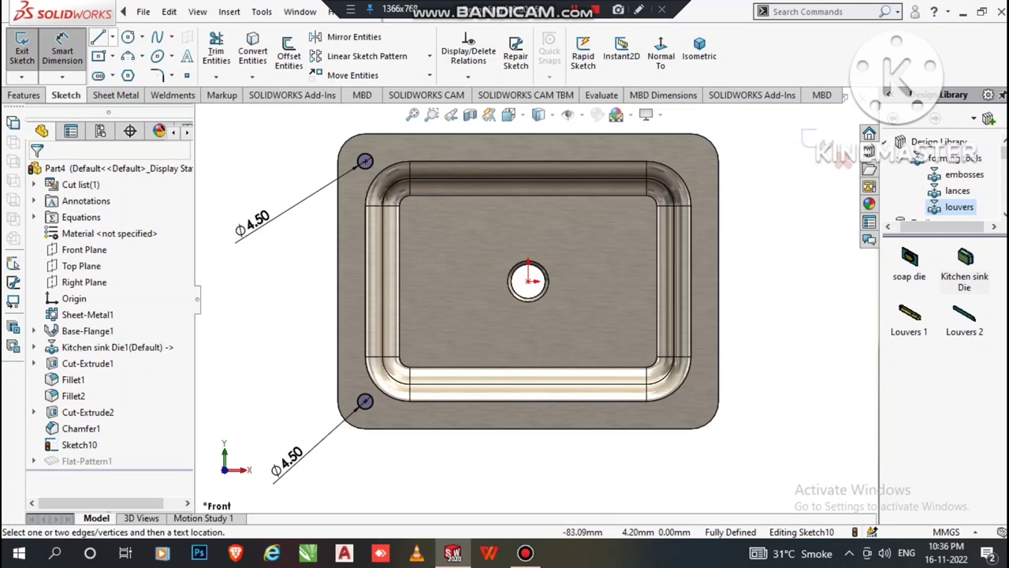
click(112, 36)
Draw a vertical centerline downward from the drain hole centre
click(134, 73)
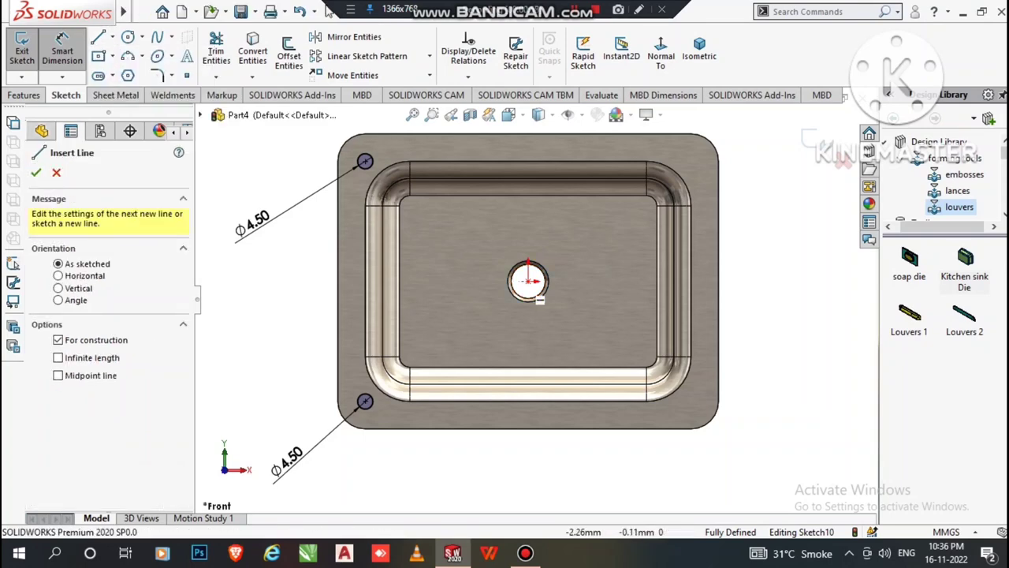
click(528, 281)
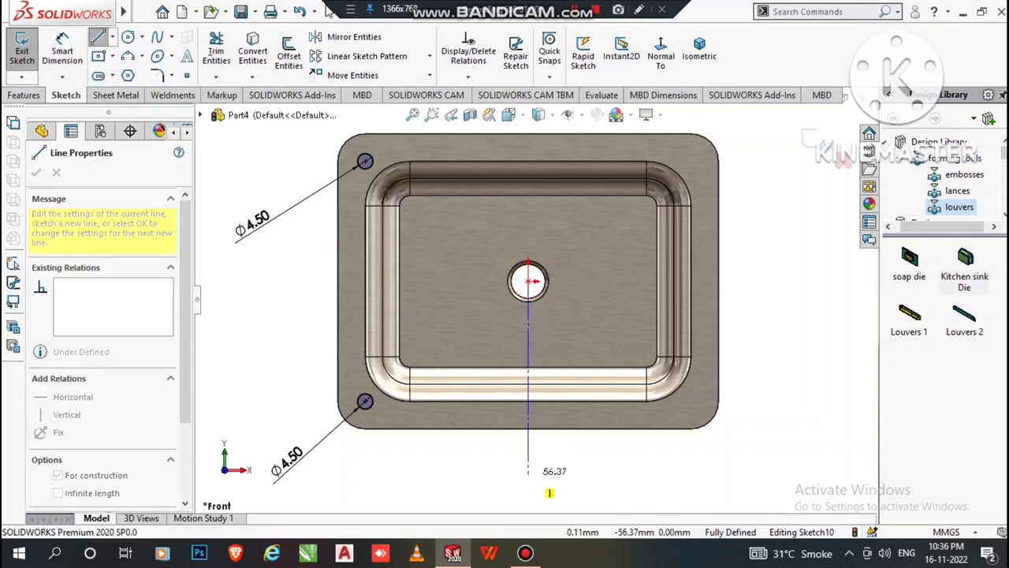
click(528, 474)
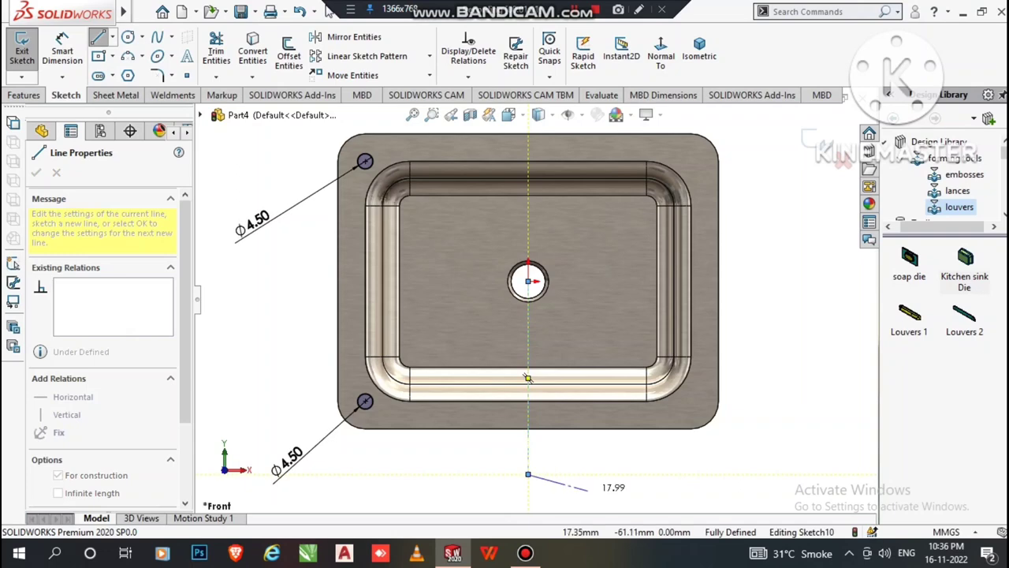
key(Escape)
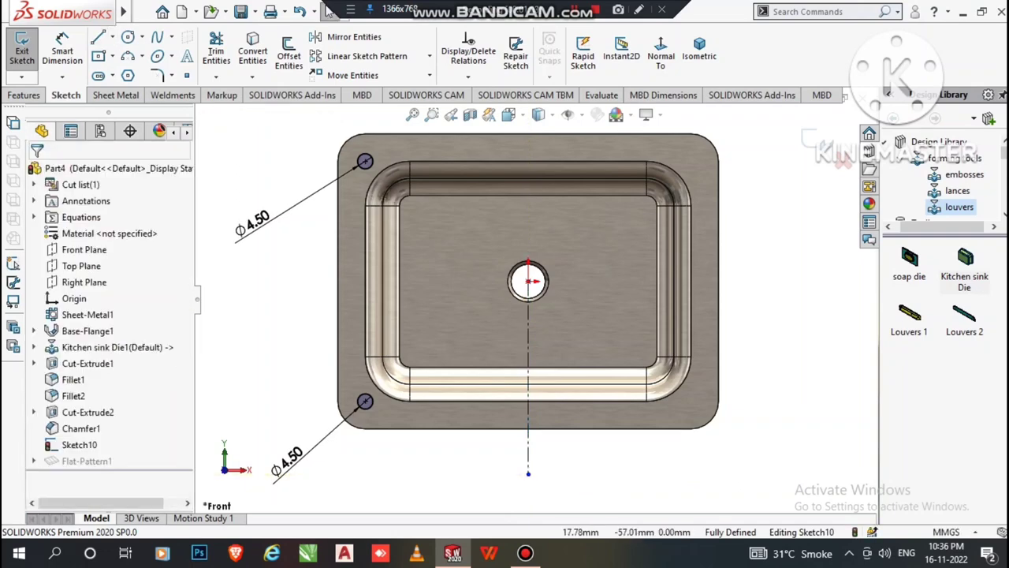
Mirror both left corner circles about the centerline to the right flange corners
click(354, 37)
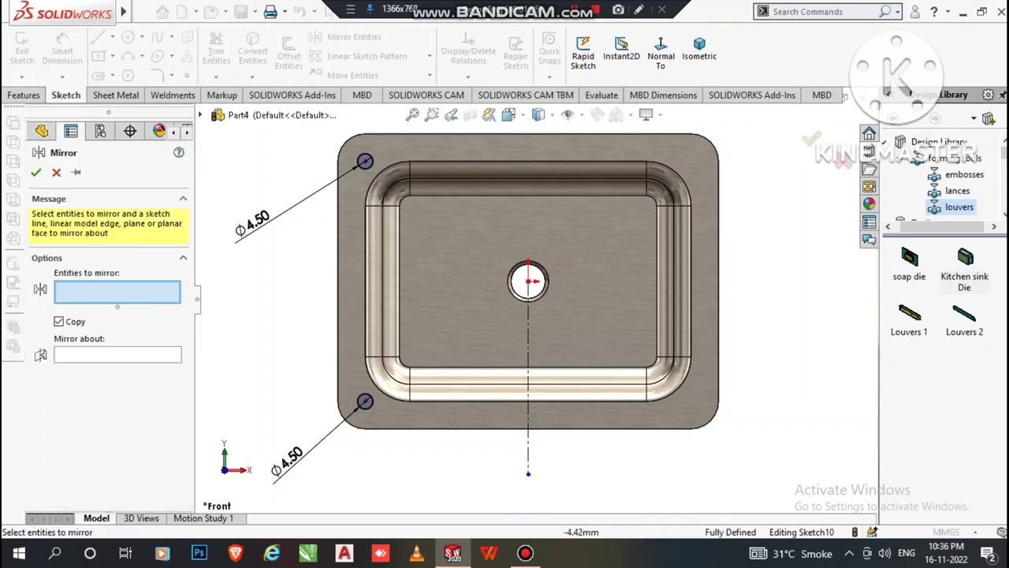
drag(247, 242, 266, 146)
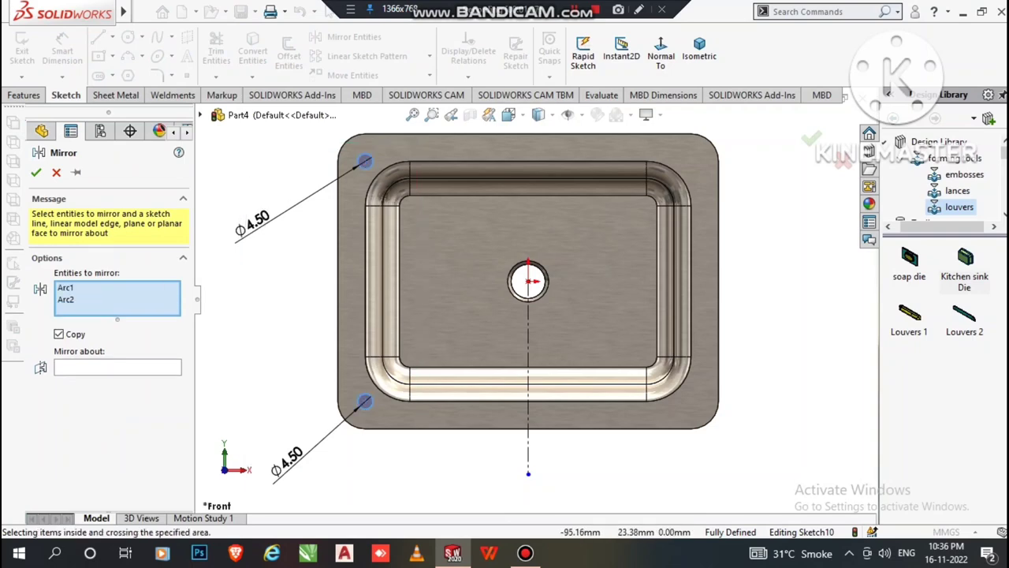
click(117, 366)
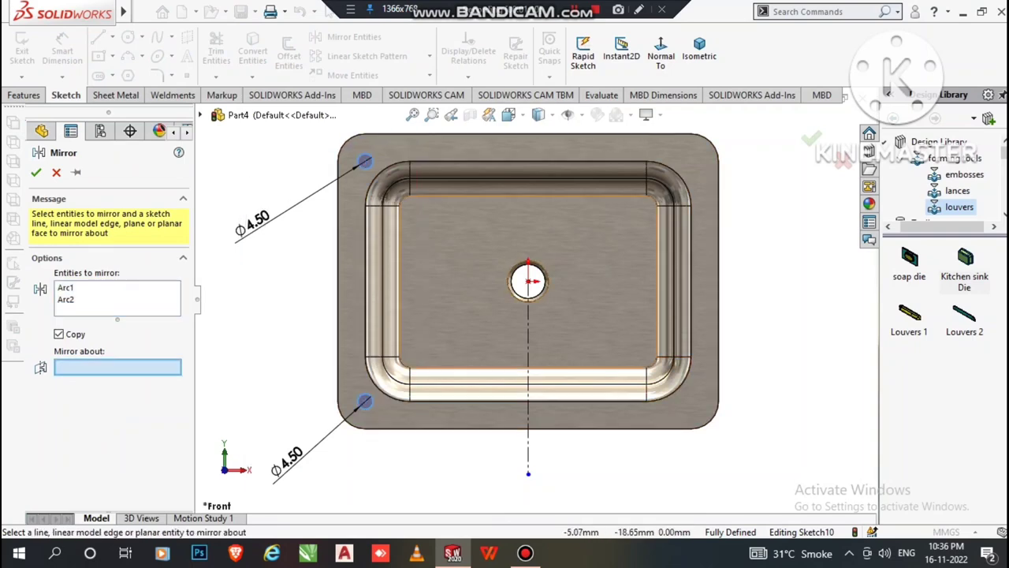
click(528, 426)
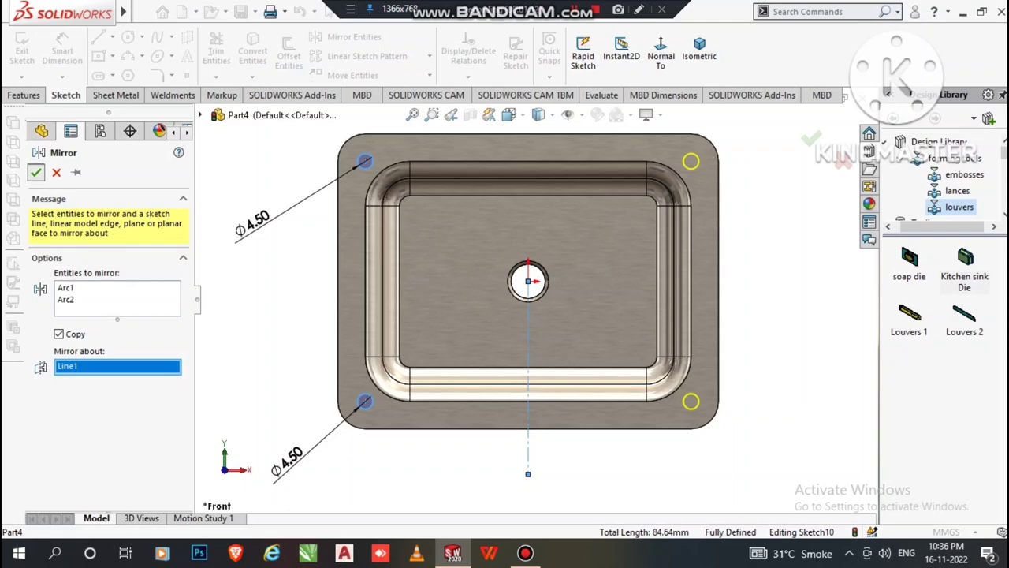
key(Return)
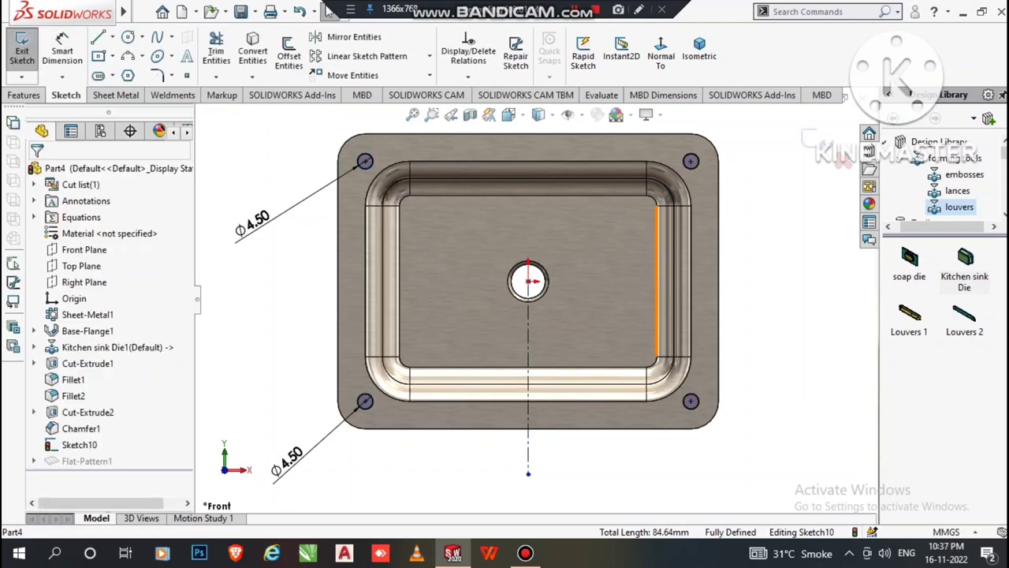
Extruded-cut Sketch10's four Ø4.5 mm corner circles through the flange as mounting holes
key(ctrl+7)
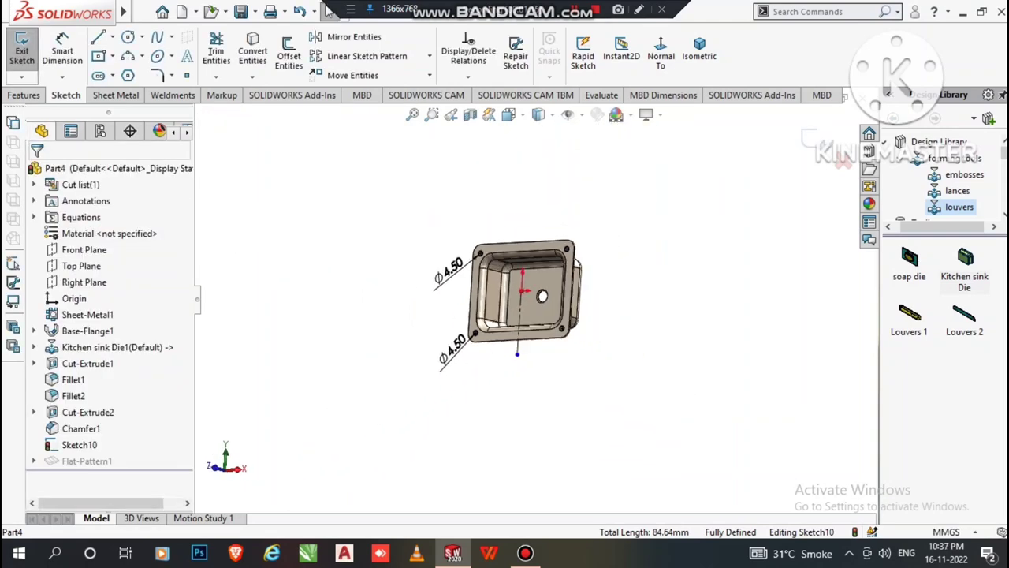
key(Left)
key(Left)
key(Up)
key(Up)
key(Down)
key(Down)
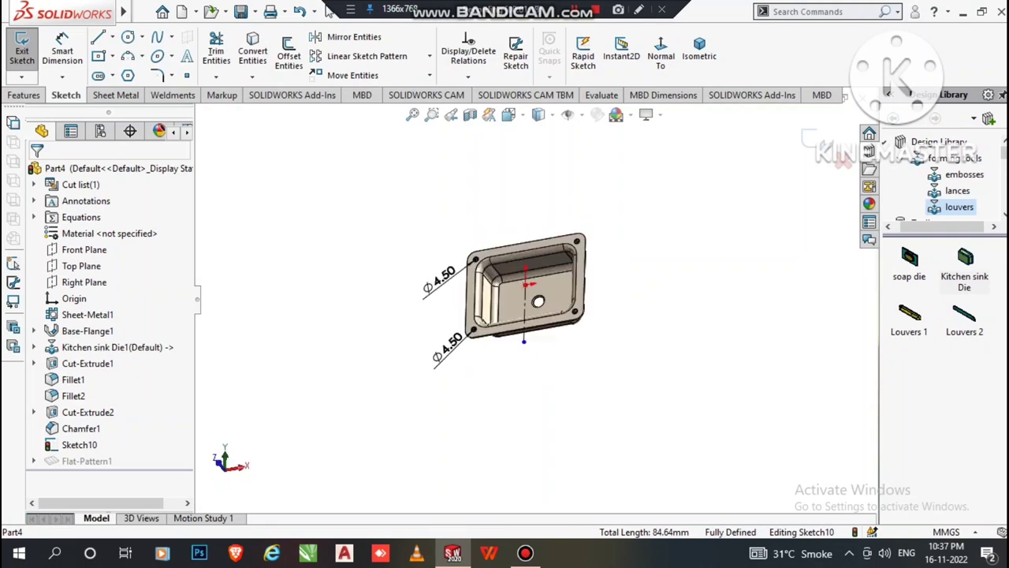
key(Right)
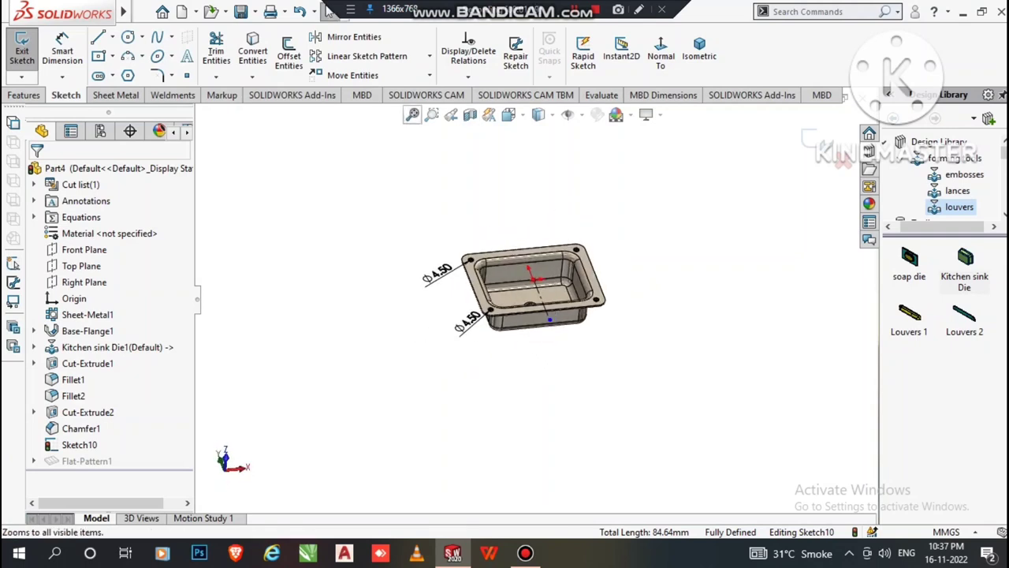
click(432, 115)
drag(413, 186, 634, 403)
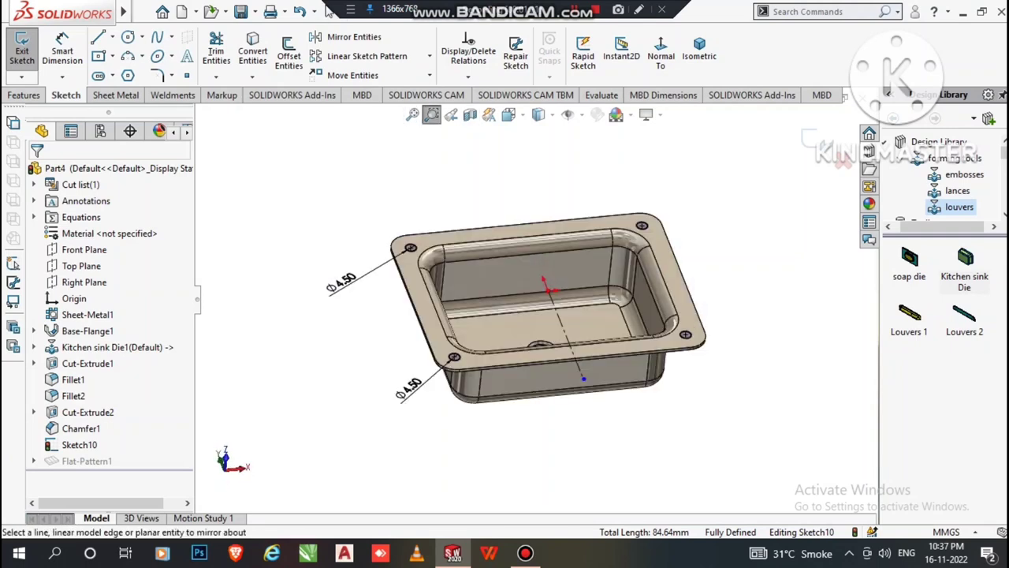
click(24, 94)
click(221, 55)
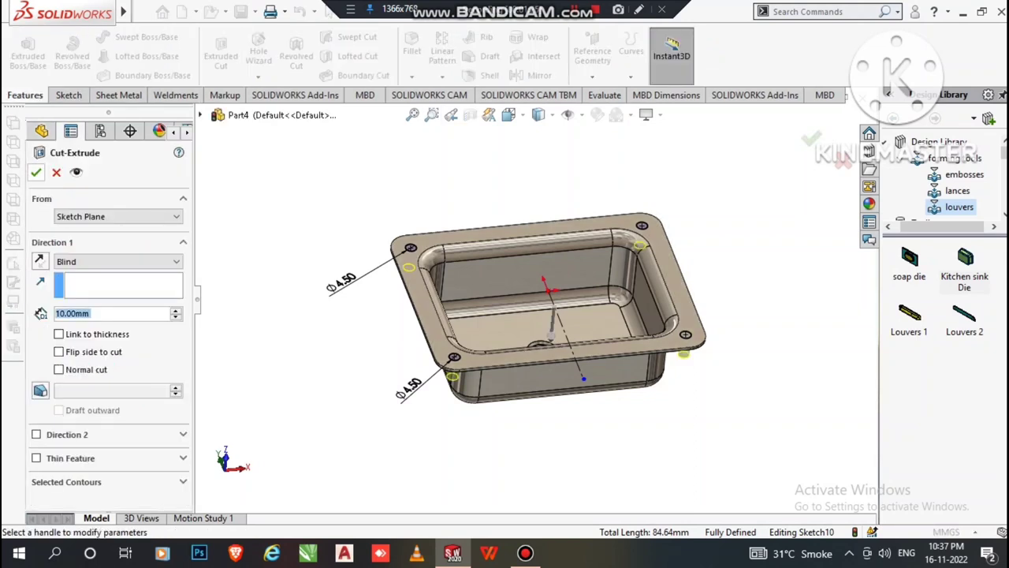
click(36, 172)
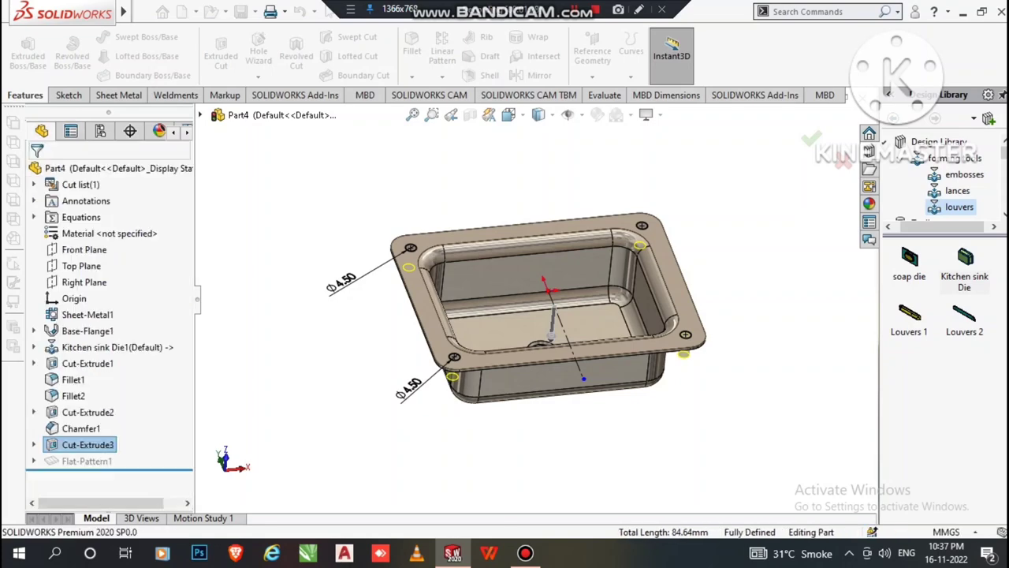
middle_drag(551, 315, 574, 251)
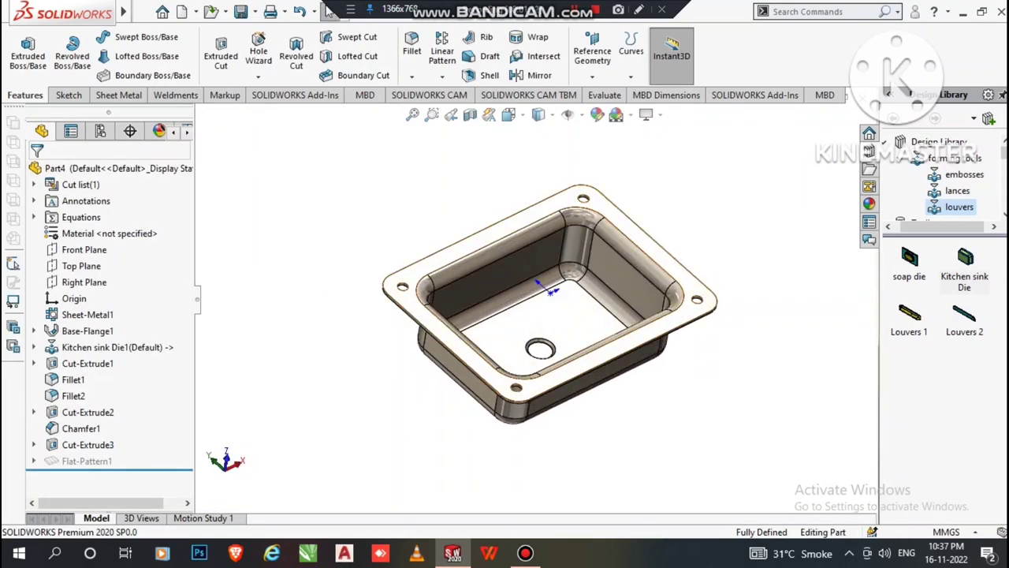
scroll(615, 224, down, 2)
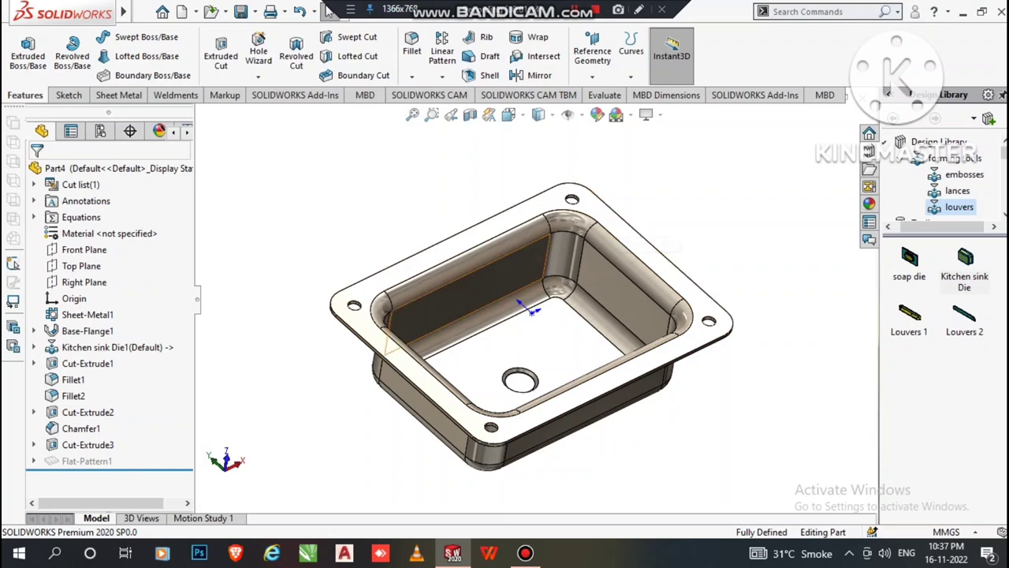
scroll(524, 379, down, 2)
scroll(524, 379, up, 2)
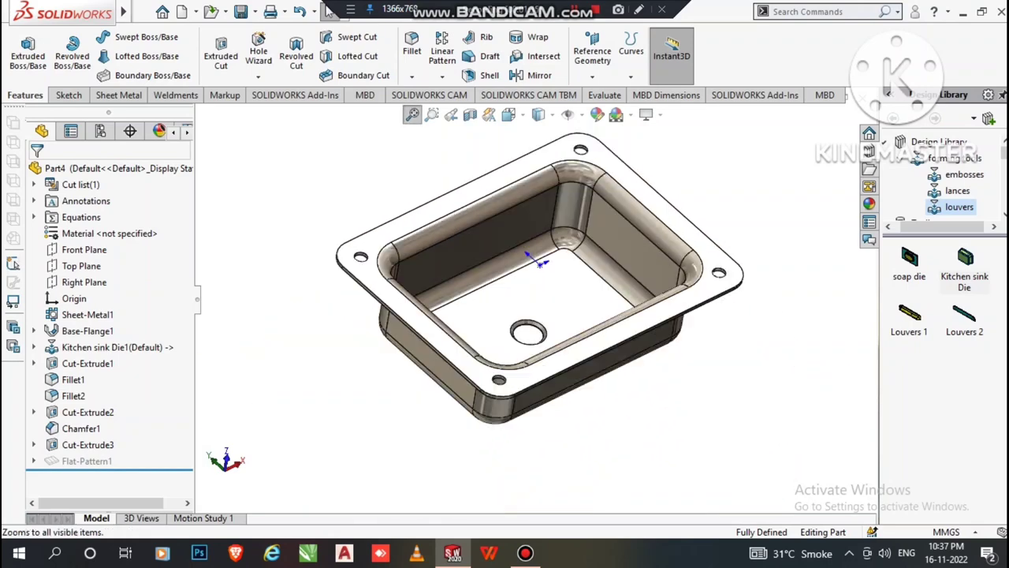